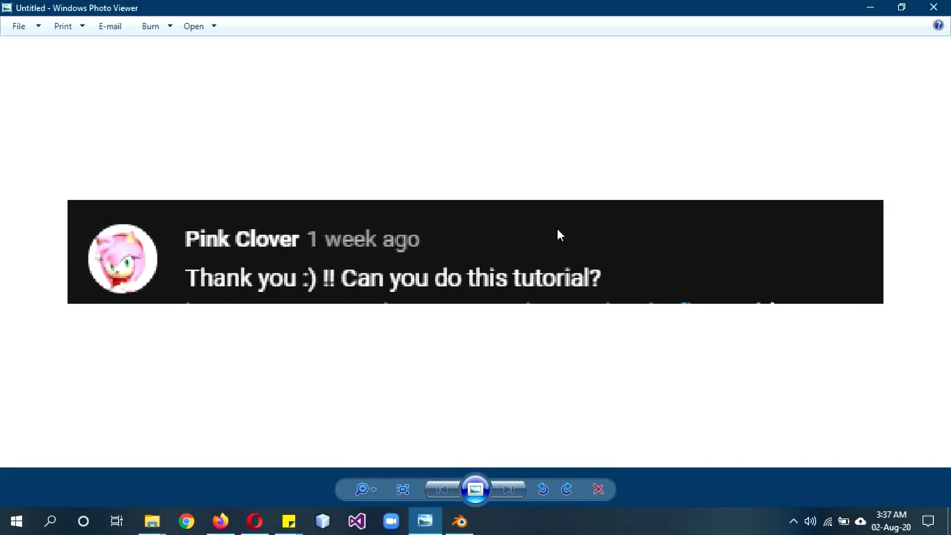
# Switch from Windows Photo Viewer to Firefox showing the channel's YouTube Videos page.
pyautogui.click(421, 522)
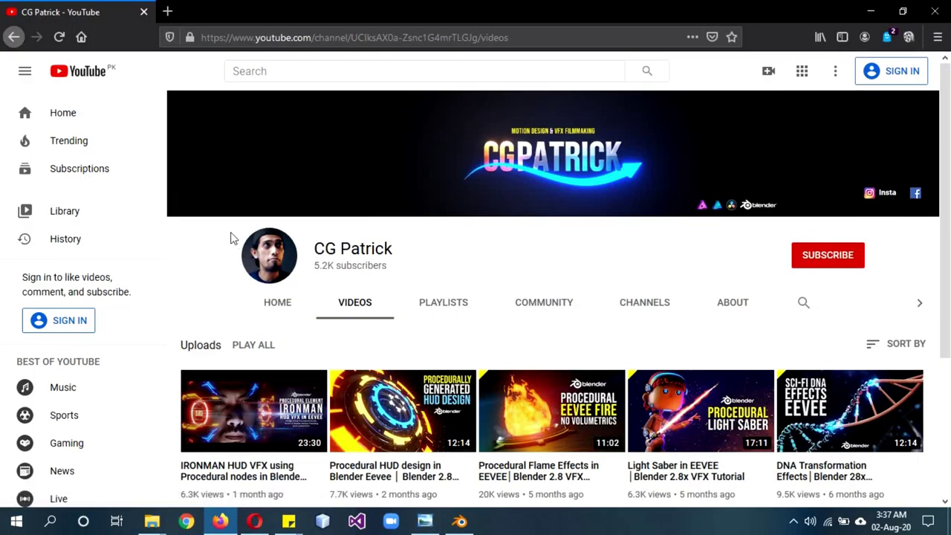
# Scroll through the channel's uploads, then minimize Firefox to return to the Blender scene.
pyautogui.scroll(-3, 554, 223)
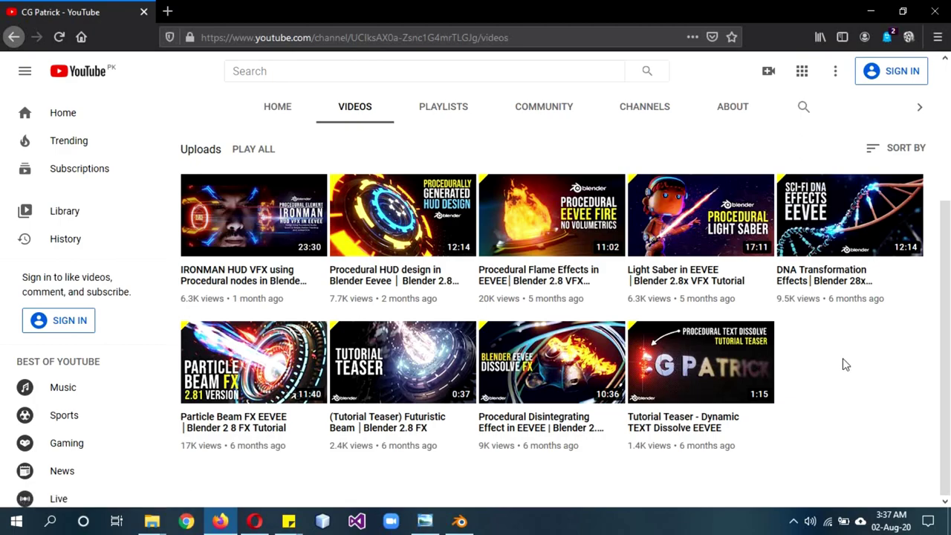
pyautogui.scroll(3, 843, 357)
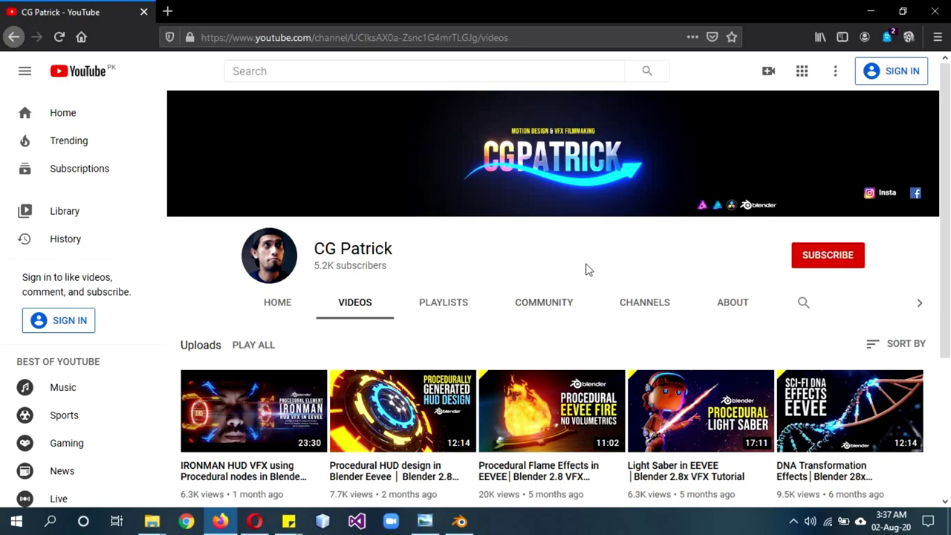
pyautogui.click(863, 13)
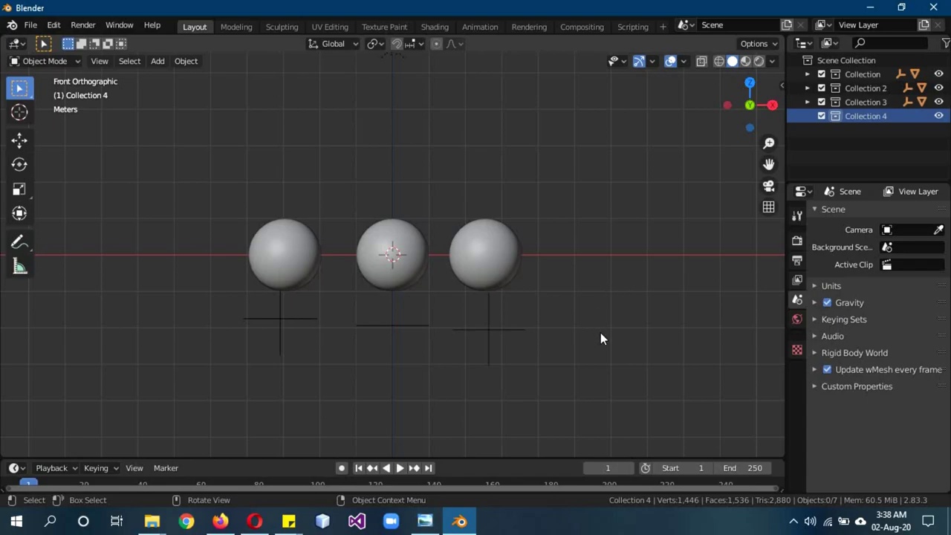
# In Rendered shading, lower all three empties along Z to just below the sphere centres.
pyautogui.moveTo(600, 332)
pyautogui.mouseDown(button='middle')
pyautogui.moveTo(626, 320)
pyautogui.moveTo(590, 332)
pyautogui.moveTo(597, 334)
pyautogui.mouseUp(button='middle')
pyautogui.press('z')
pyautogui.click(614, 280)
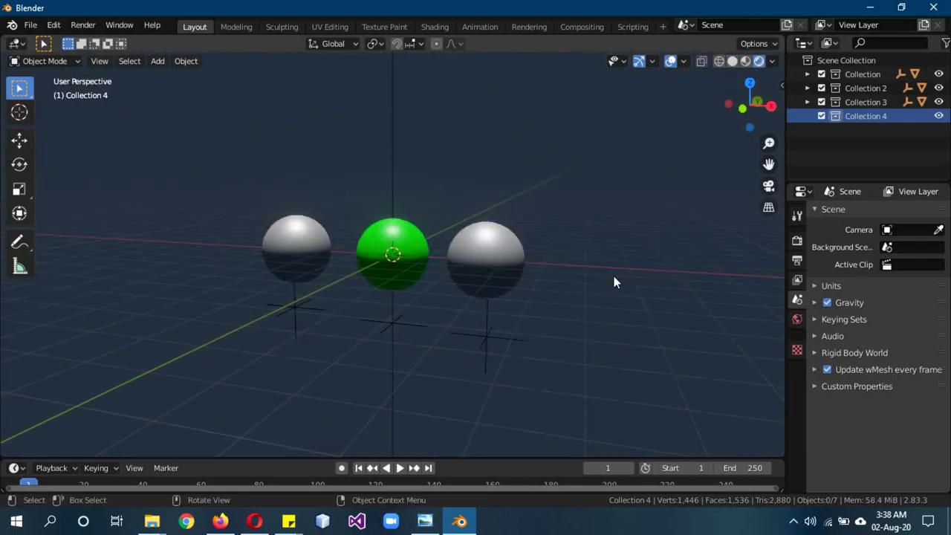
pyautogui.click(507, 334)
pyautogui.keyDown('shift'); pyautogui.click(395, 325); pyautogui.keyUp('shift')
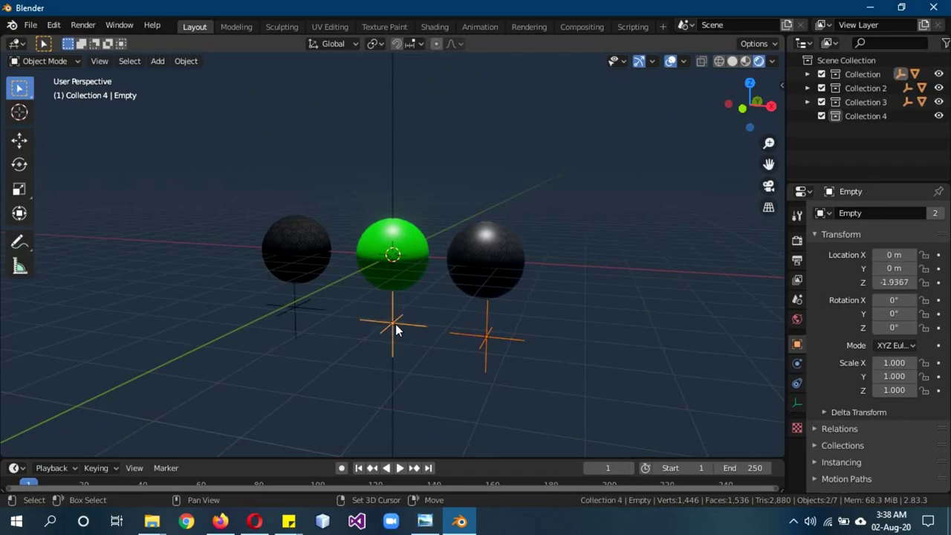
pyautogui.keyDown('shift'); pyautogui.click(289, 315); pyautogui.keyUp('shift')
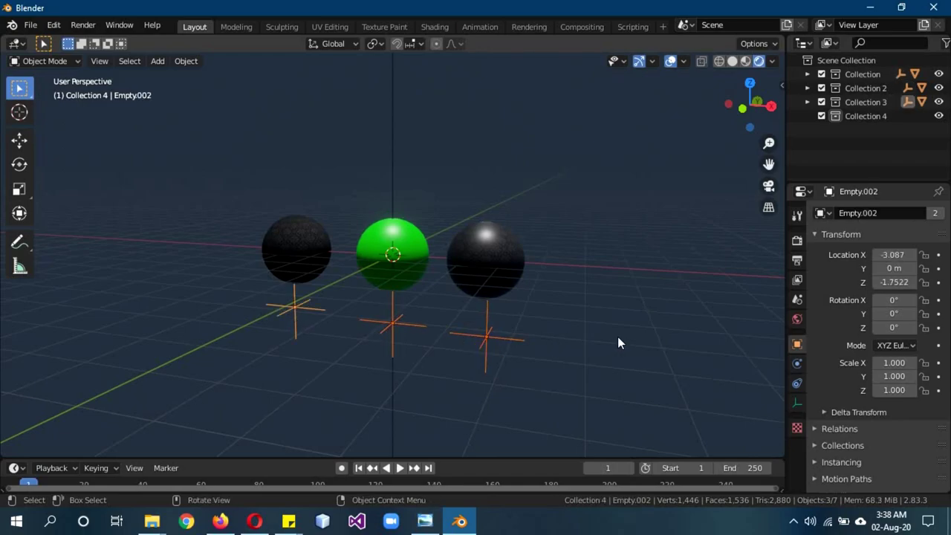
pyautogui.press('g')
pyautogui.press('z')
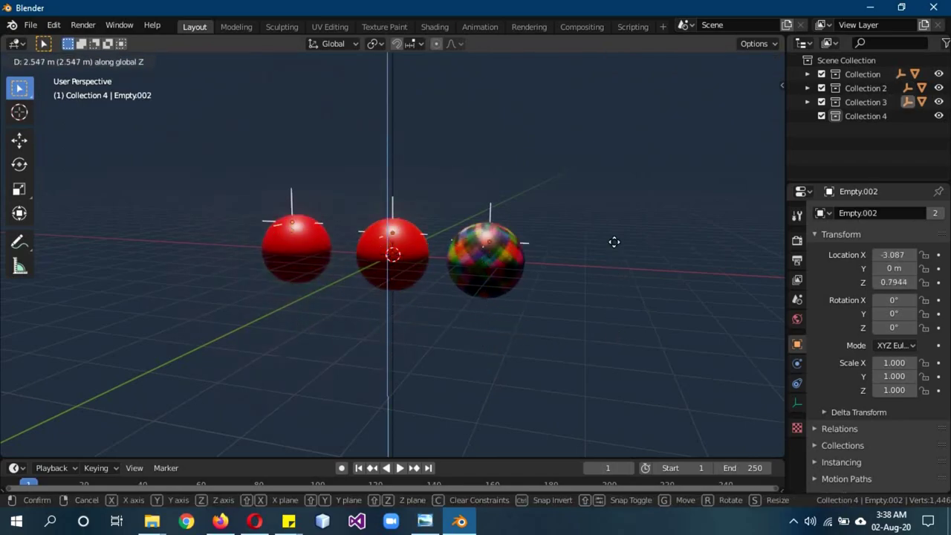
pyautogui.click(610, 285)
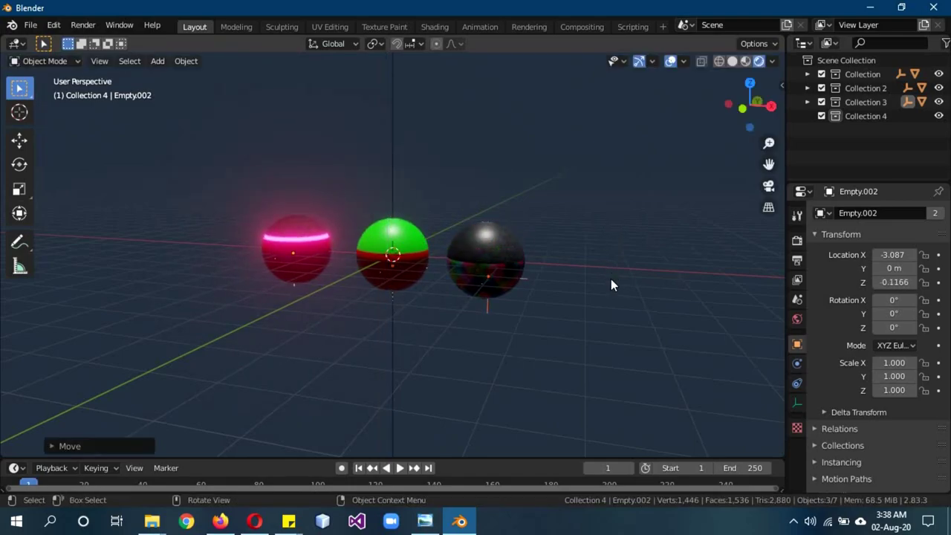
# Return to front orthographic Solid view and hide the three example sphere collections.
pyautogui.scroll(3, 502, 272)
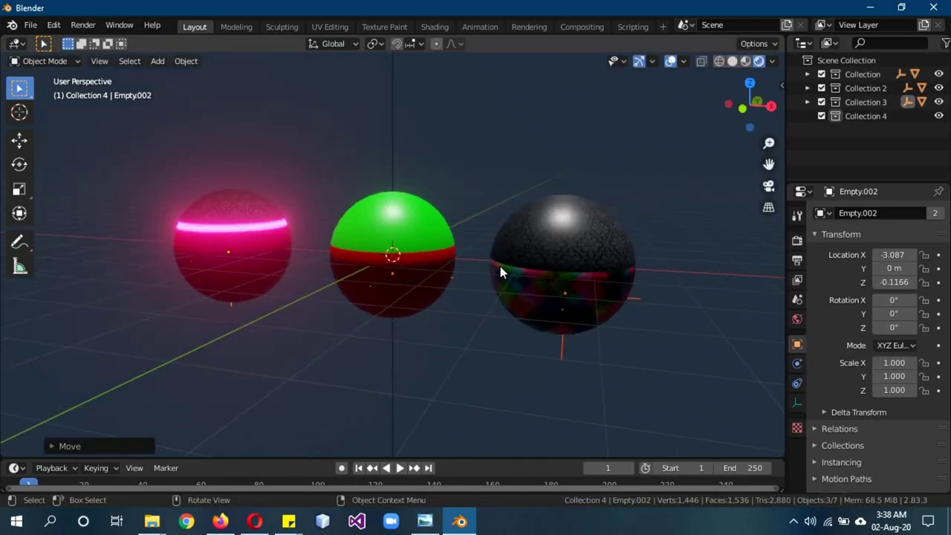
pyautogui.moveTo(252, 307); pyautogui.dragTo(407, 240, button='middle')
pyautogui.scroll(-10, 361, 129)
pyautogui.moveTo(477, 216); pyautogui.dragTo(498, 256, button='middle')
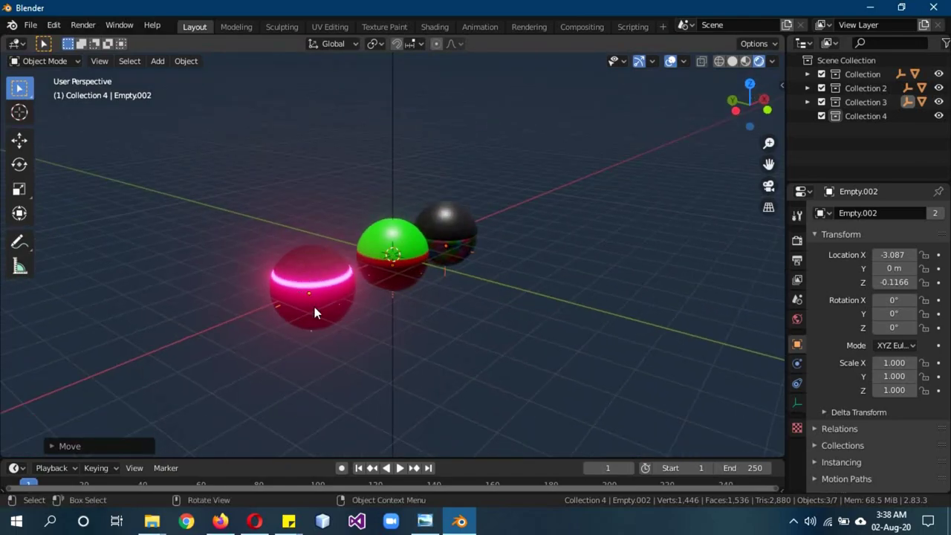
pyautogui.scroll(3, 314, 306)
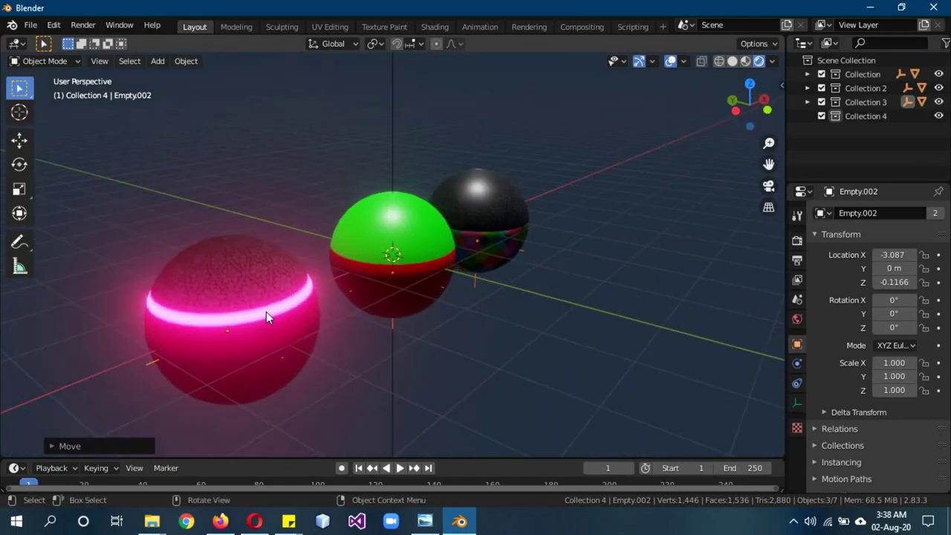
pyautogui.press('KP_1')
pyautogui.scroll(-5, 476, 306)
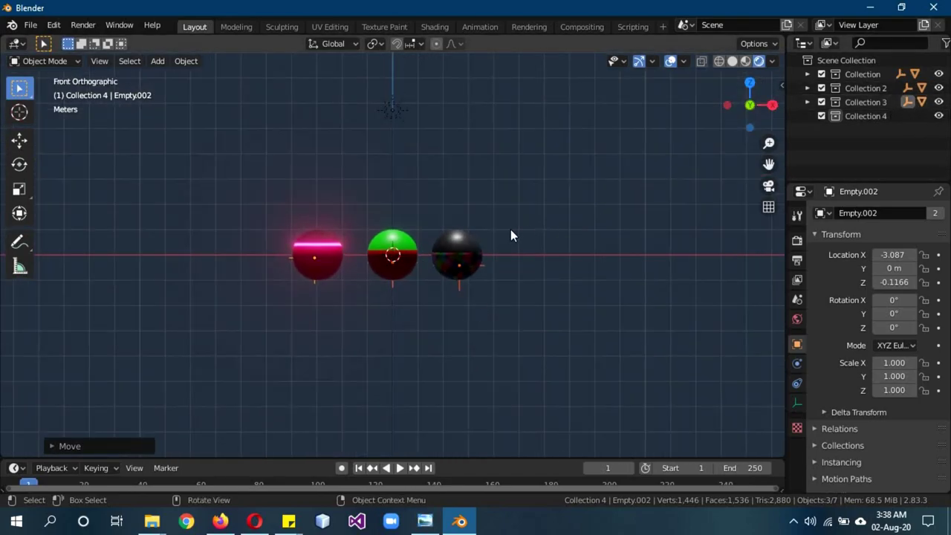
pyautogui.press('z')
pyautogui.click(660, 211)
pyautogui.moveTo(938, 102); pyautogui.dragTo(935, 83)
# Add a UV sphere to Collection 4.
pyautogui.click(885, 115)
pyautogui.scroll(8, 387, 149)
pyautogui.hotkey('shift', 'a')
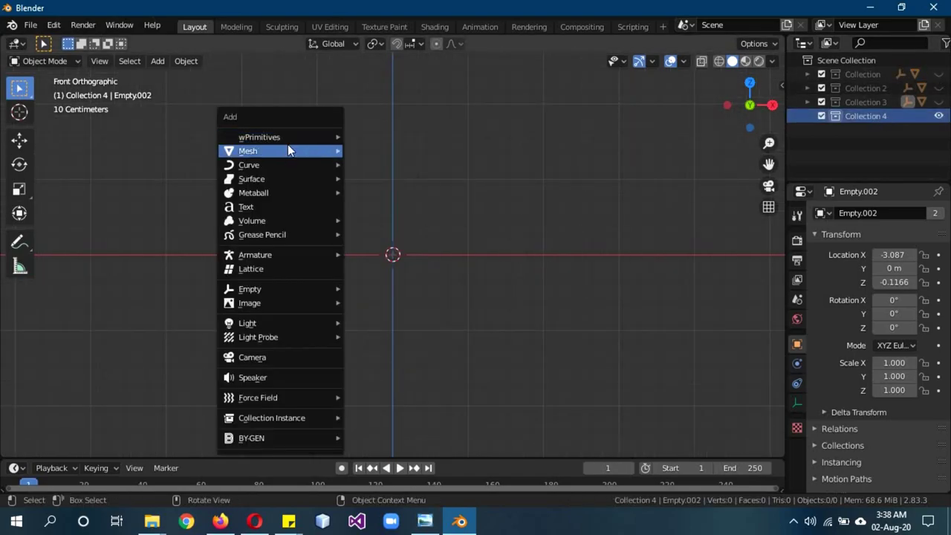
pyautogui.moveTo(287, 149)
pyautogui.click(382, 191)
pyautogui.rightClick(573, 178)
# Add a Plain Axes empty and move it along Z to sit below the sphere.
pyautogui.hotkey('shift', 'a')
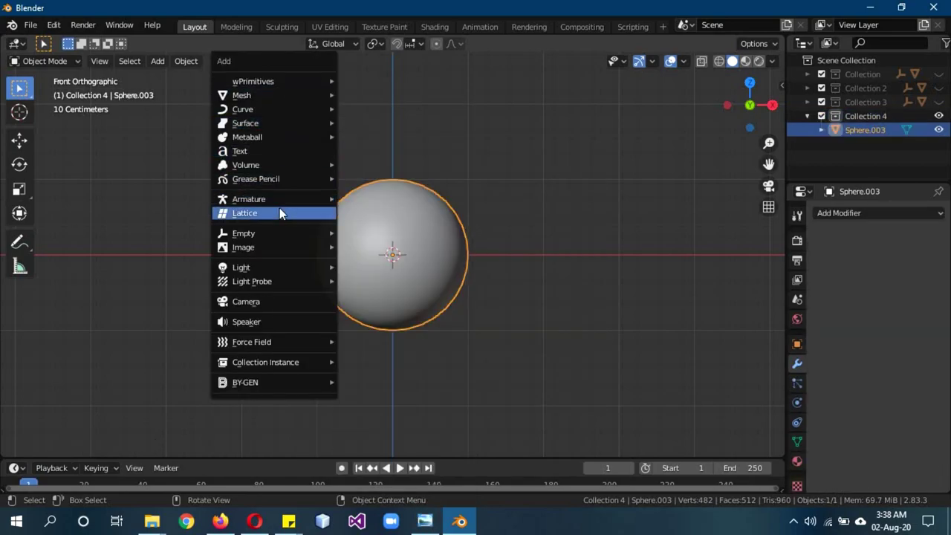
pyautogui.moveTo(285, 233)
pyautogui.click(384, 236)
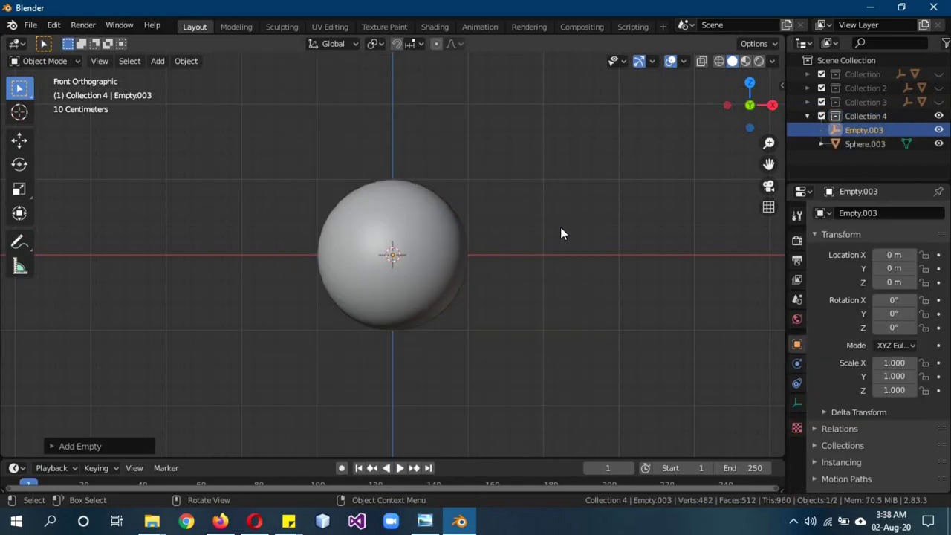
pyautogui.press('g')
pyautogui.press('z')
pyautogui.click(541, 369)
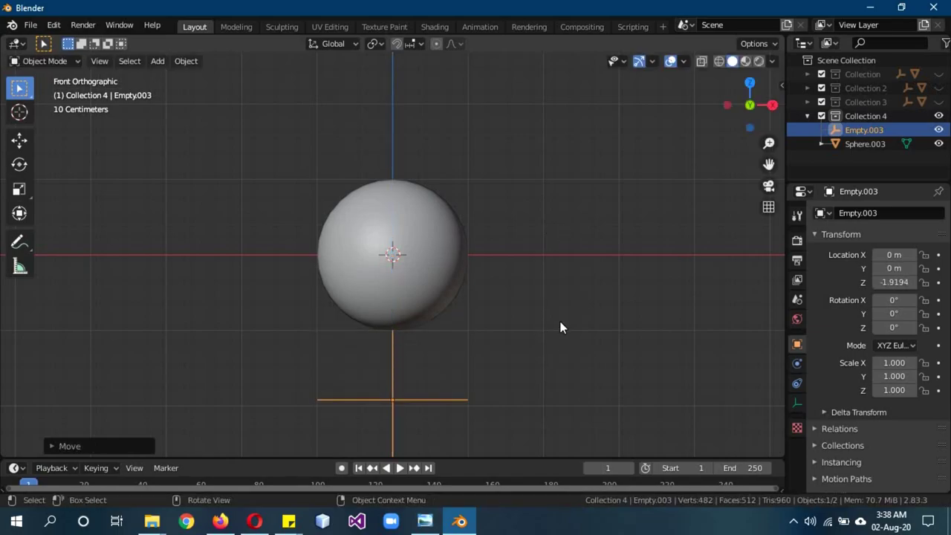
pyautogui.scroll(-4, 561, 327)
pyautogui.press('g')
pyautogui.press('z')
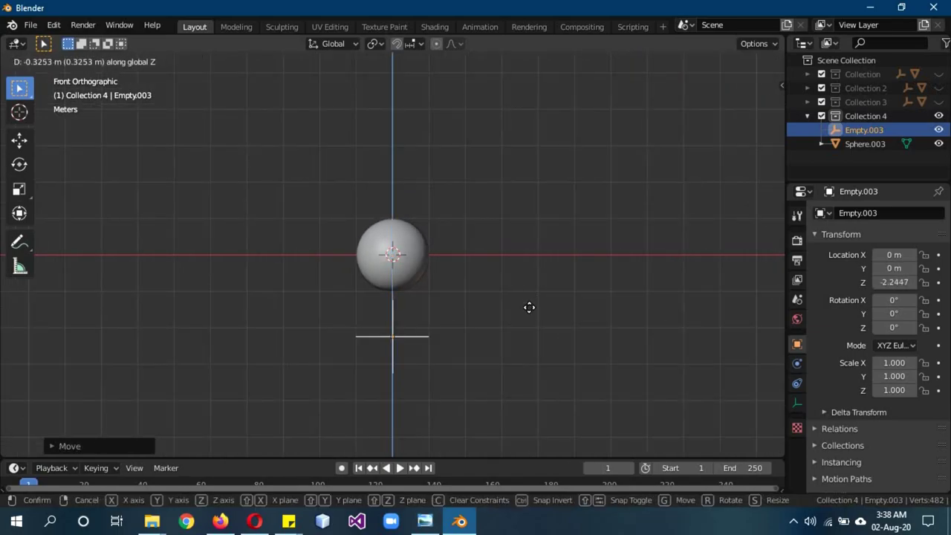
pyautogui.click(528, 307)
# Give the sphere a new material.
pyautogui.click(383, 259)
pyautogui.click(797, 460)
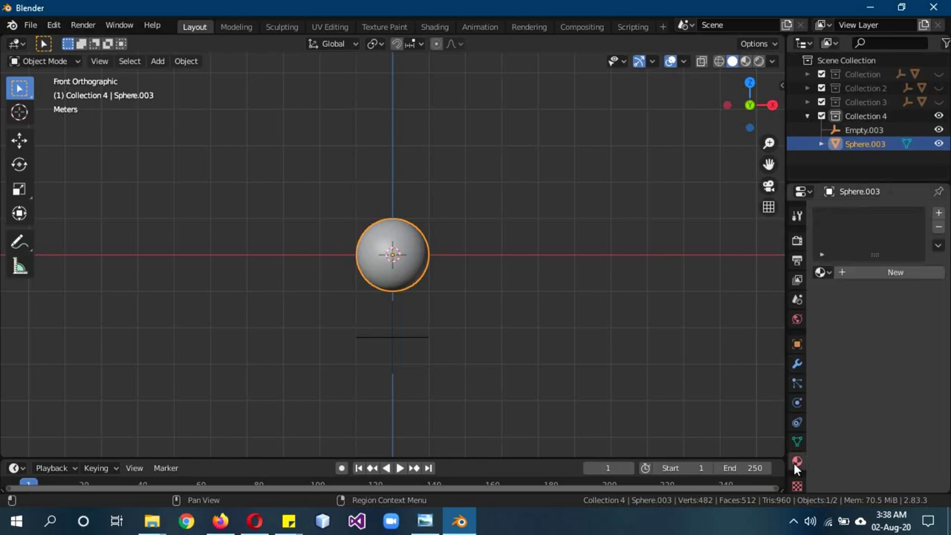
pyautogui.click(873, 272)
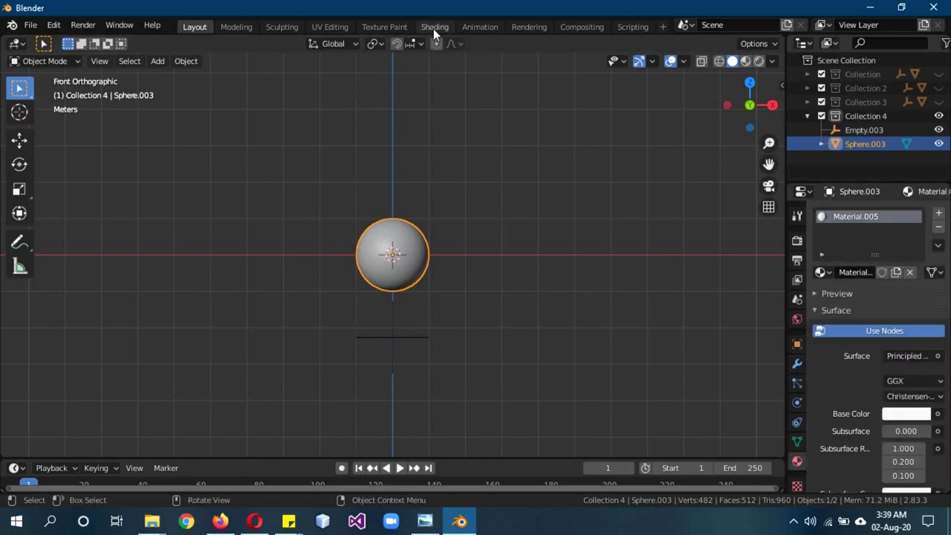
# In the Shading workspace, set the Principled BSDF base colour to red.
pyautogui.click(434, 27)
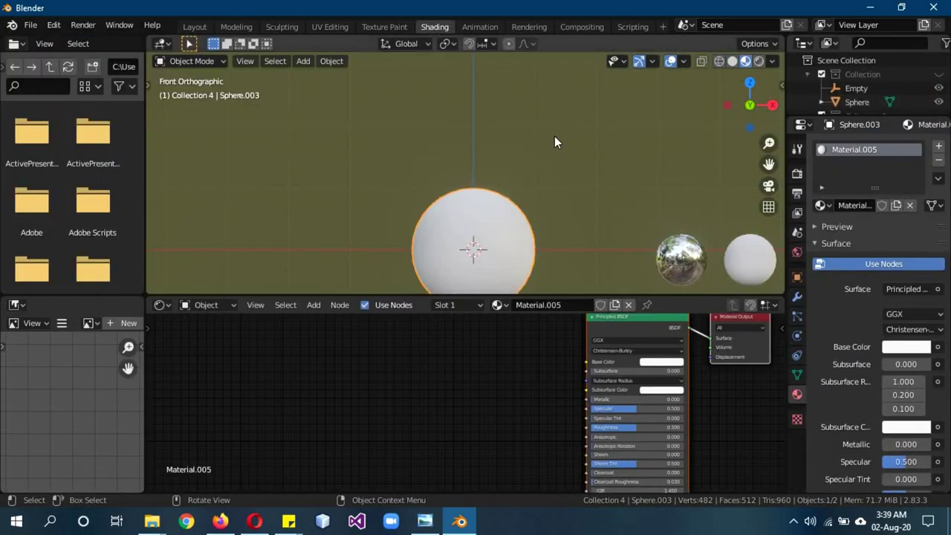
pyautogui.scroll(-1, 554, 154)
pyautogui.scroll(-2, 553, 186)
pyautogui.moveTo(554, 344); pyautogui.dragTo(364, 412, button='middle')
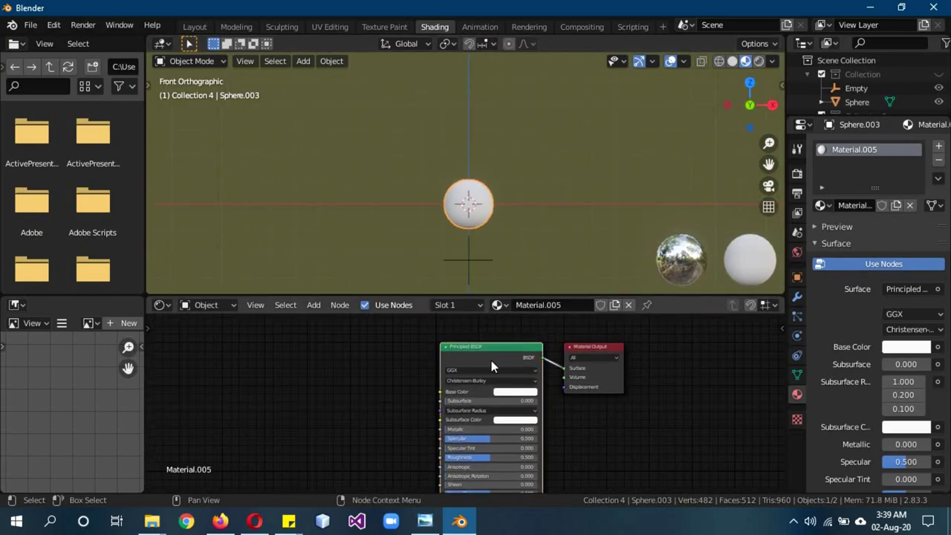
pyautogui.moveTo(499, 358); pyautogui.dragTo(327, 372)
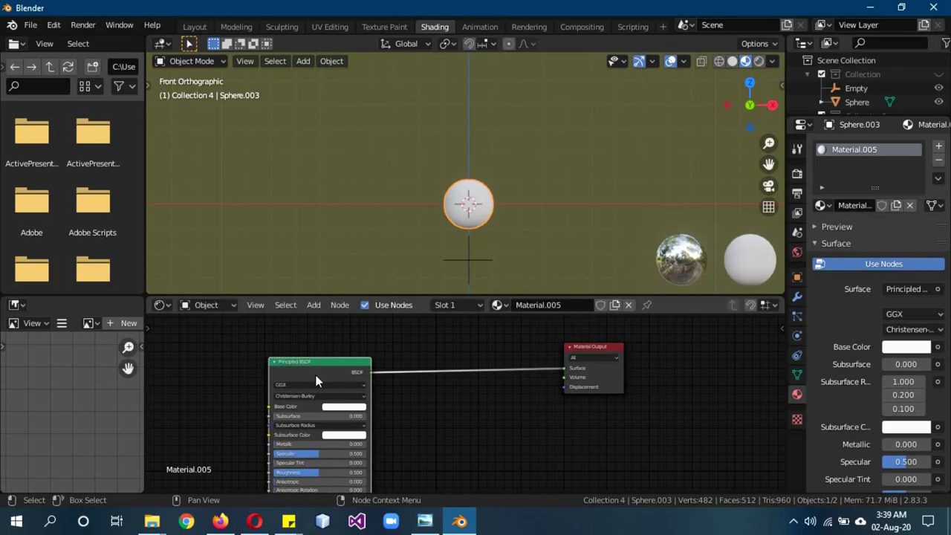
pyautogui.click(343, 407)
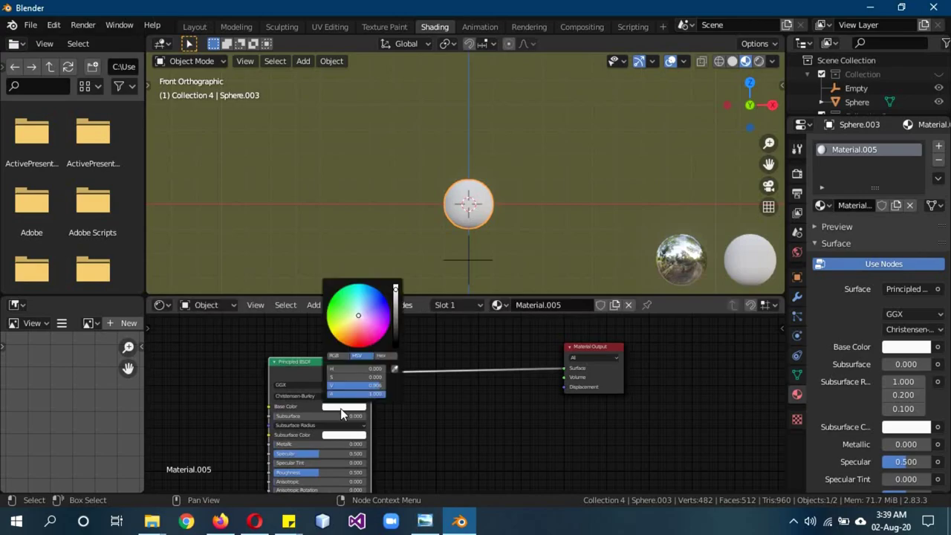
pyautogui.click(359, 346)
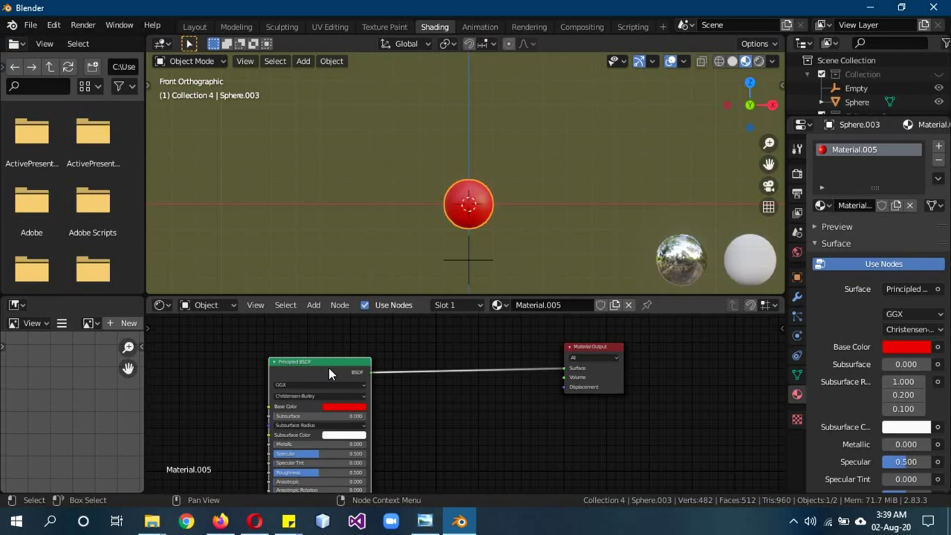
# Duplicate the red BSDF and combine both through a Mix Shader into the output.
pyautogui.hotkey('shift', 'd')
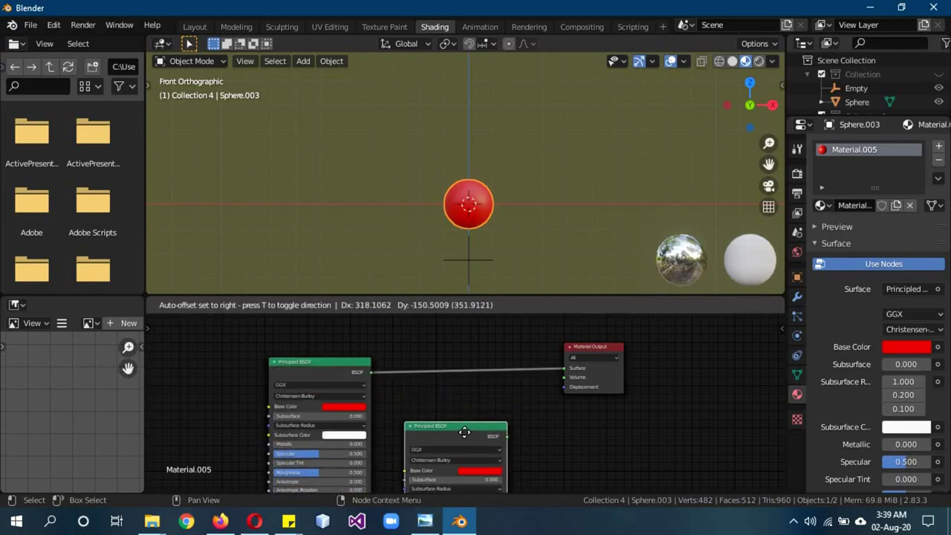
pyautogui.click(465, 432)
pyautogui.hotkey('shift', 'a')
pyautogui.click(635, 344)
pyautogui.write('mix')
pyautogui.click(644, 362)
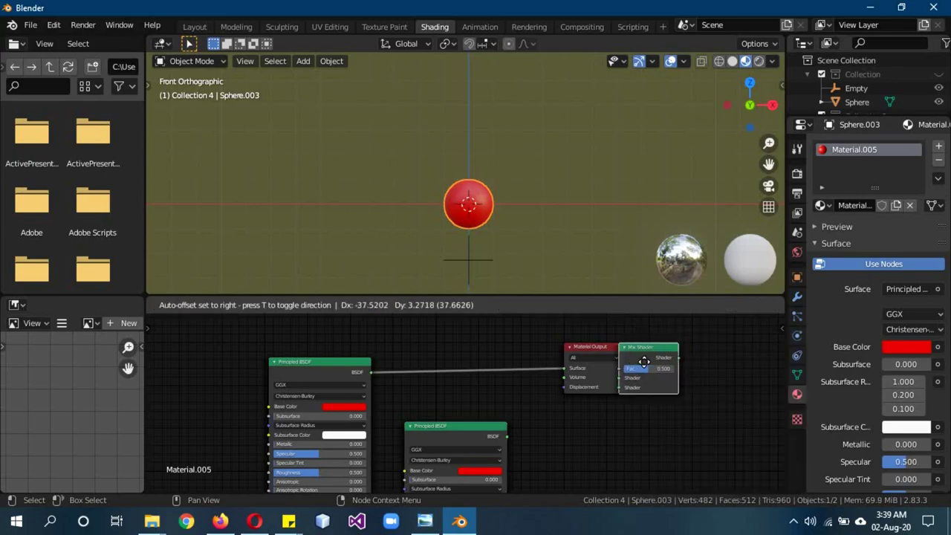
pyautogui.click(495, 365)
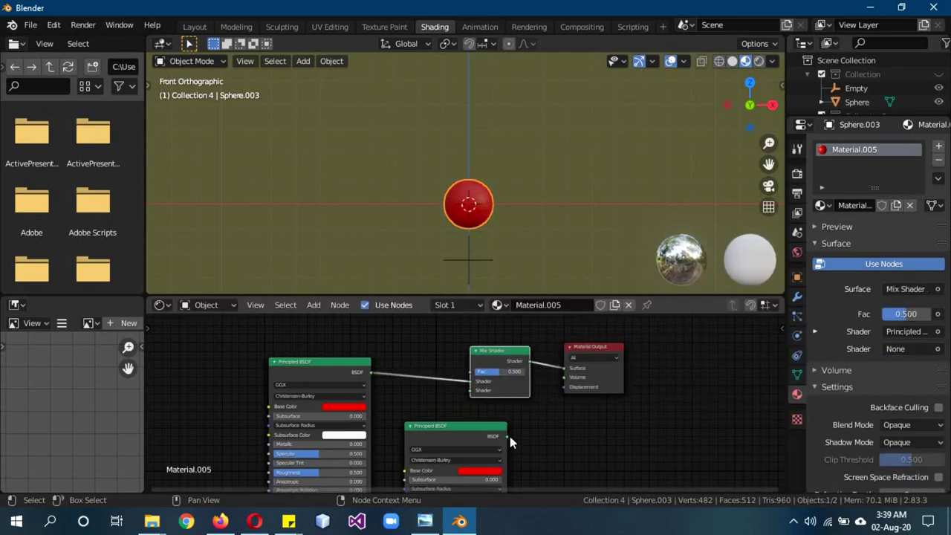
pyautogui.moveTo(506, 436); pyautogui.dragTo(470, 390)
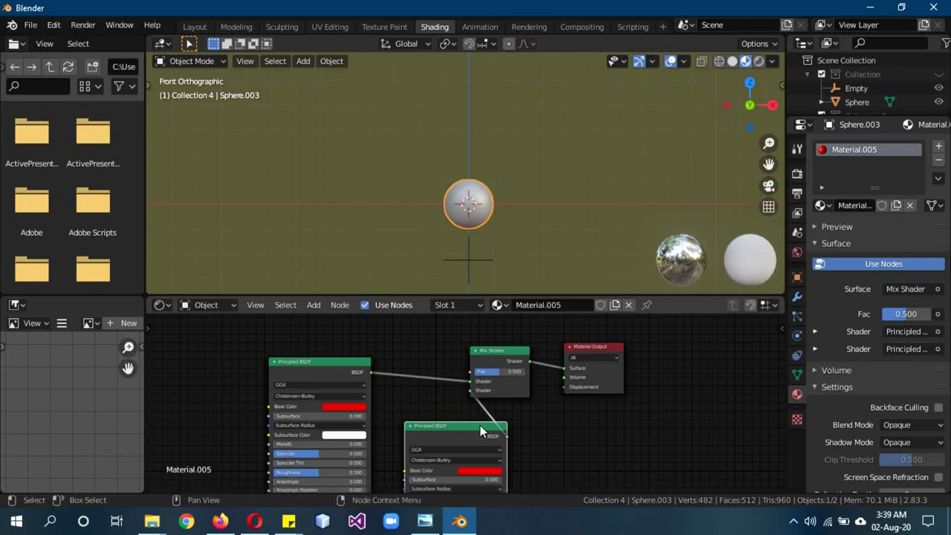
# Make the second BSDF's base colour blue and spread the two shader nodes apart.
pyautogui.click(491, 471)
pyautogui.moveTo(492, 382); pyautogui.dragTo(555, 361)
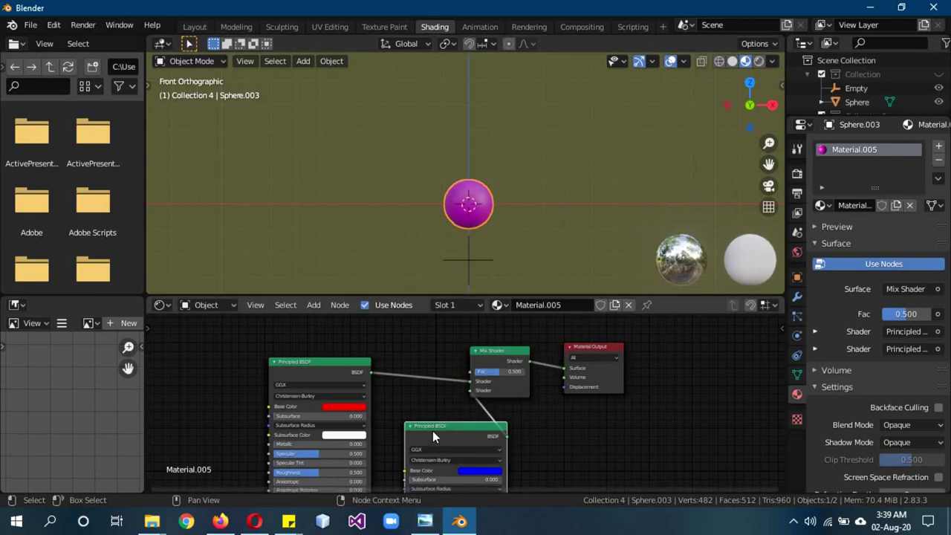
pyautogui.moveTo(432, 436); pyautogui.dragTo(446, 489)
pyautogui.click(310, 368)
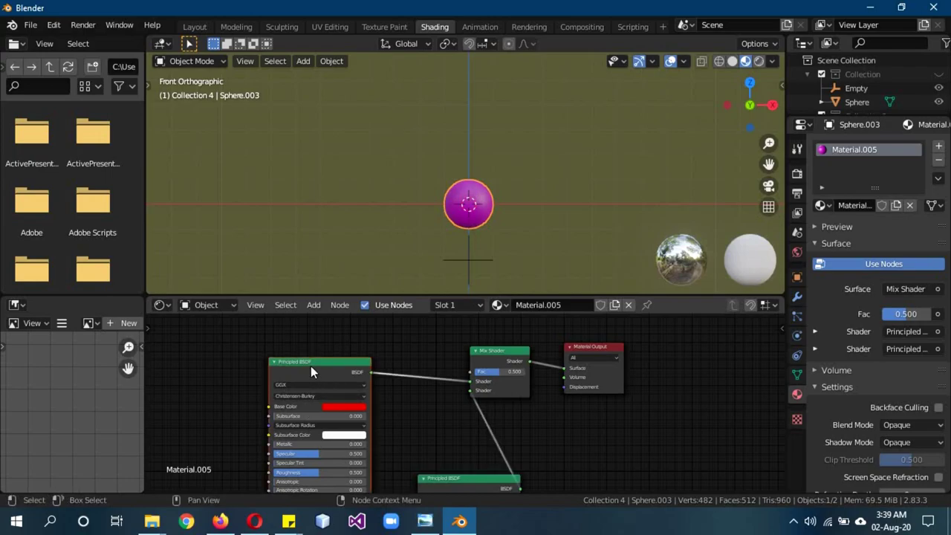
pyautogui.moveTo(310, 366); pyautogui.dragTo(288, 433)
# Add a ColorRamp and connect its Color to the Mix Shader's Fac.
pyautogui.hotkey('shift', 'a')
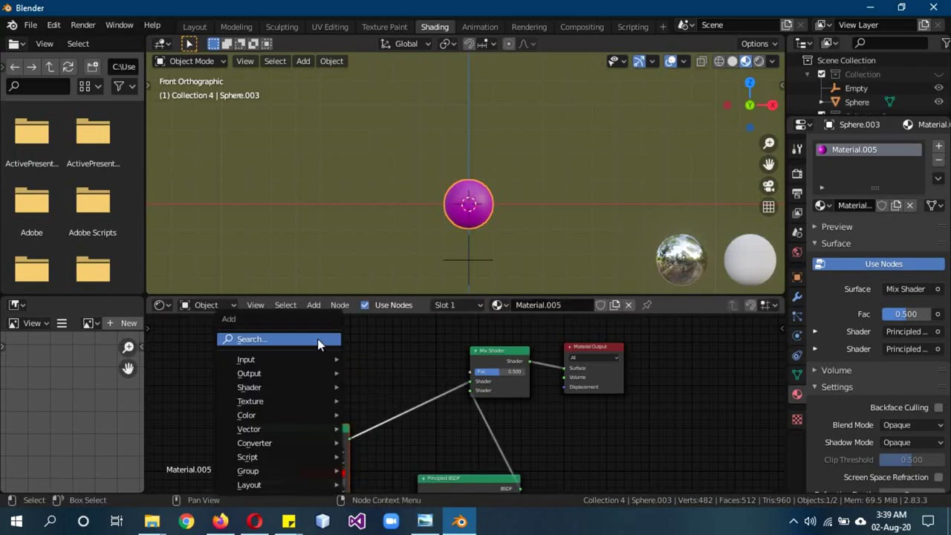
pyautogui.click(318, 340)
pyautogui.write('col')
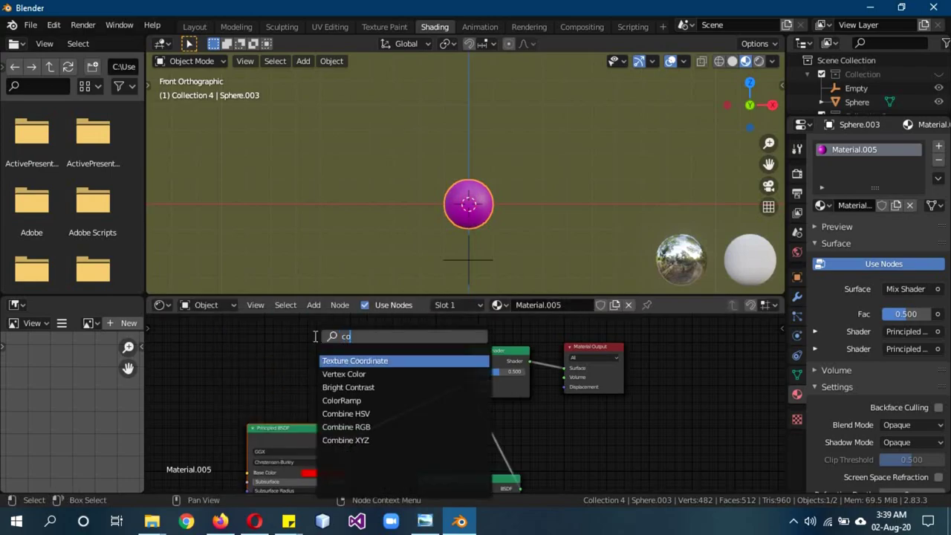
pyautogui.click(364, 368)
pyautogui.click(312, 357)
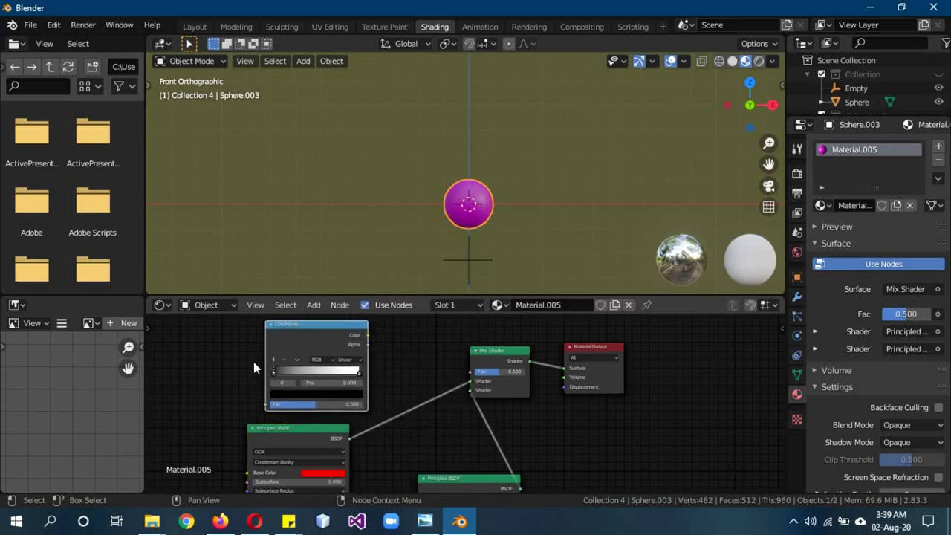
pyautogui.moveTo(366, 335); pyautogui.dragTo(473, 371)
pyautogui.moveTo(233, 359); pyautogui.dragTo(336, 377, button='middle')
# Add a Gradient Texture feeding the ColorRamp's Fac.
pyautogui.hotkey('shift', 'a')
pyautogui.click(303, 348)
pyautogui.write('grad')
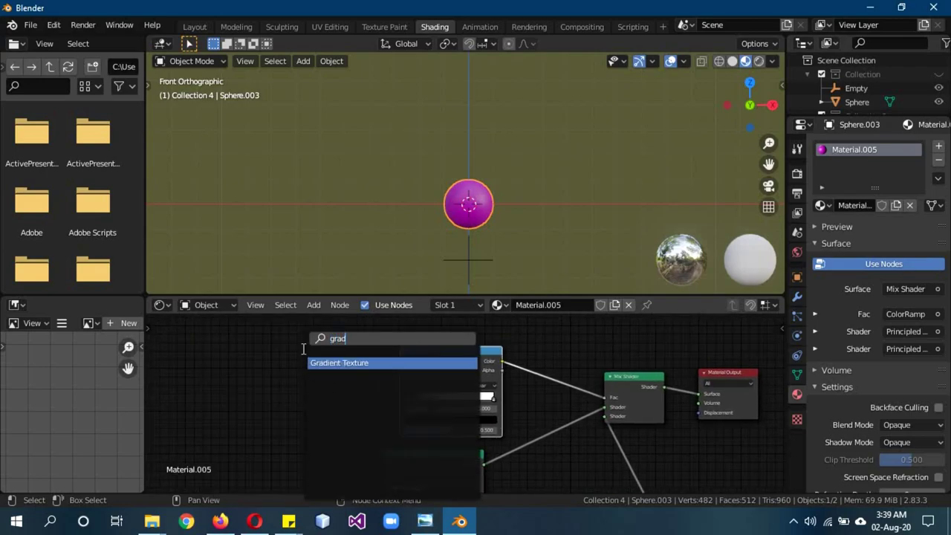
pyautogui.click(327, 363)
pyautogui.click(352, 376)
pyautogui.moveTo(371, 378); pyautogui.dragTo(390, 429)
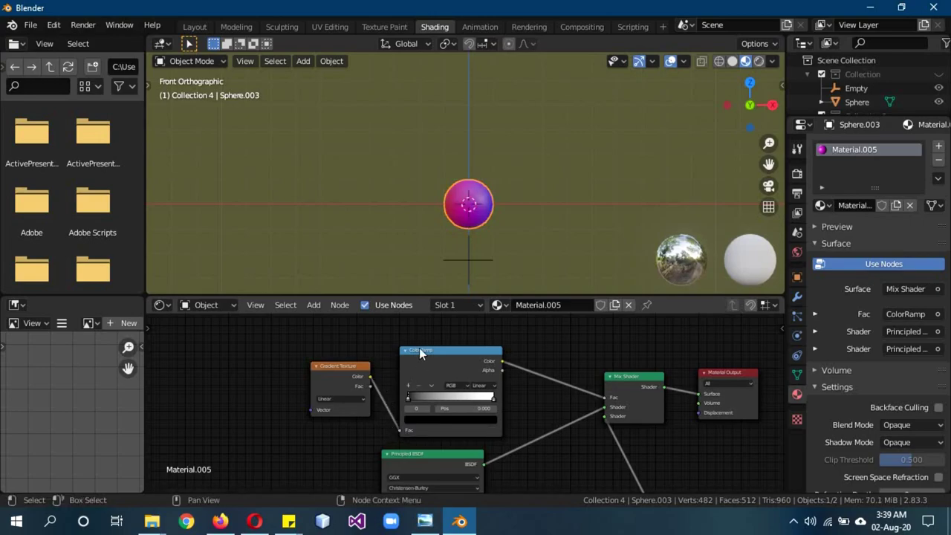
pyautogui.scroll(4, 525, 239)
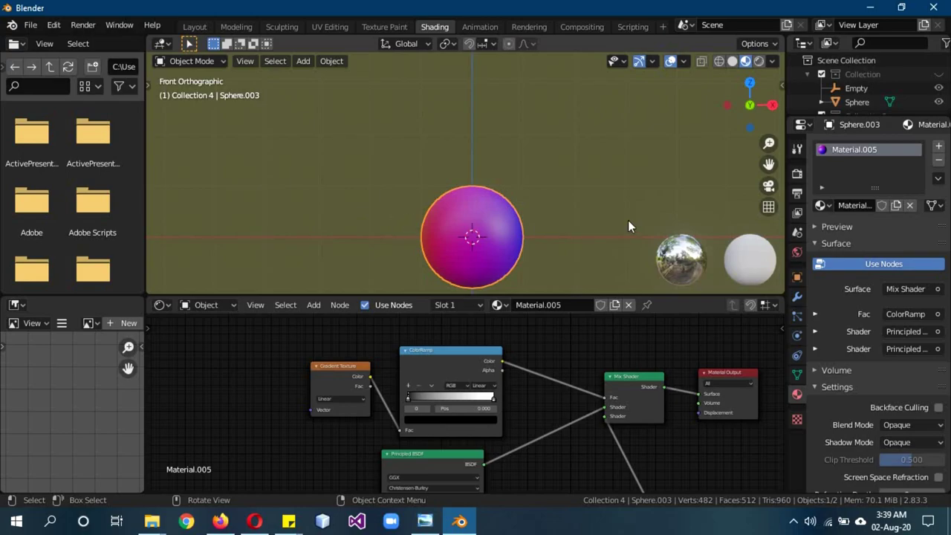
pyautogui.scroll(-5, 534, 213)
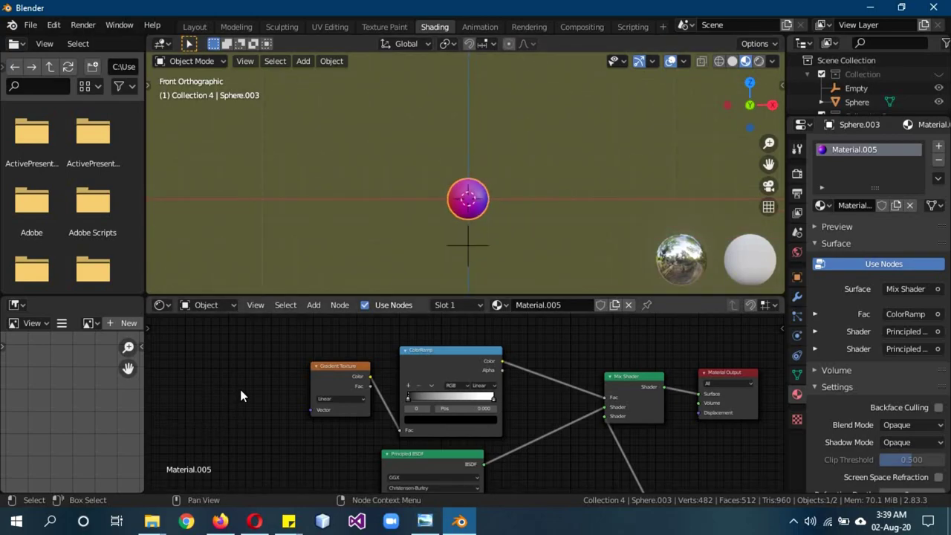
# Add Separate XYZ and Mapping nodes to the left of the Gradient Texture.
pyautogui.hotkey('shift', 'a')
pyautogui.click(201, 347)
pyautogui.write('sep')
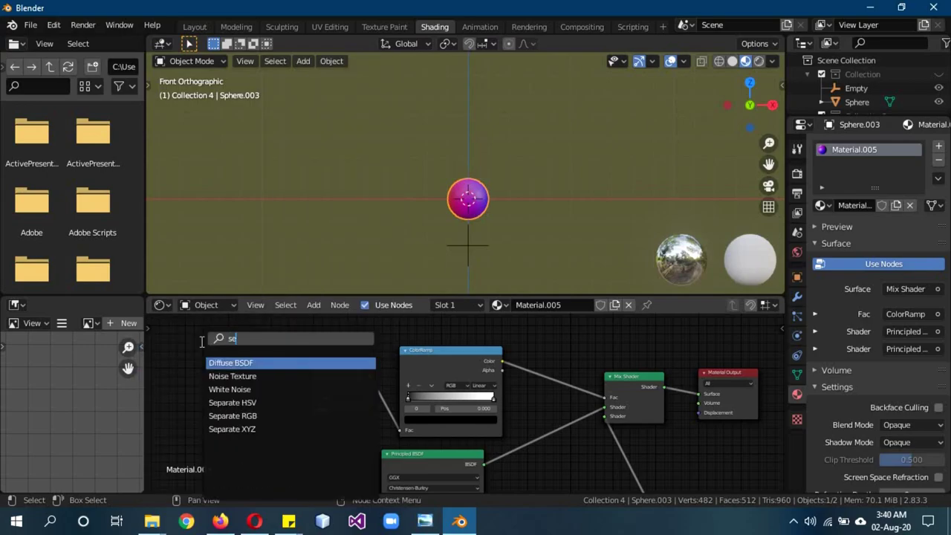
pyautogui.click(246, 388)
pyautogui.click(246, 401)
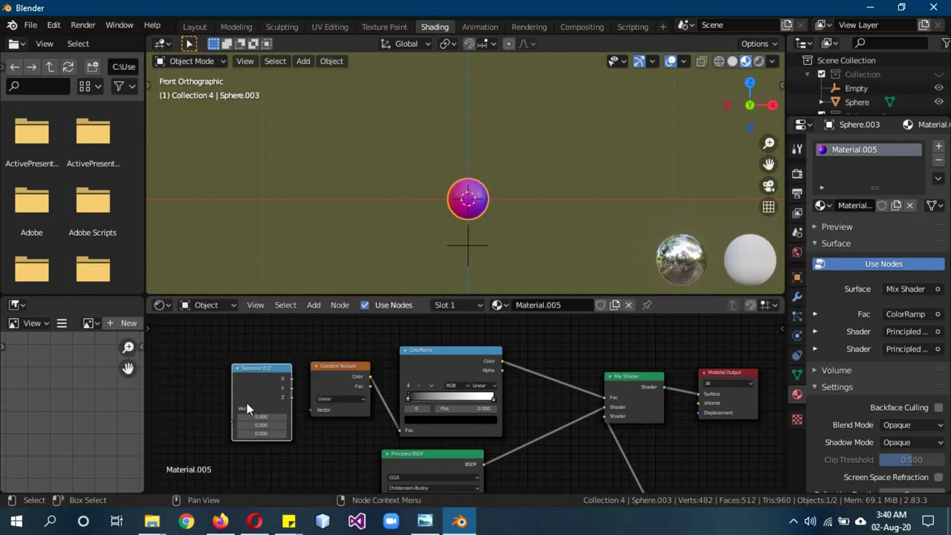
pyautogui.keyDown('ctrl'); pyautogui.scroll(6, 297, 394); pyautogui.keyUp('ctrl')
pyautogui.hotkey('shift', 'a')
pyautogui.click(290, 344)
pyautogui.write('mapp')
pyautogui.click(314, 363)
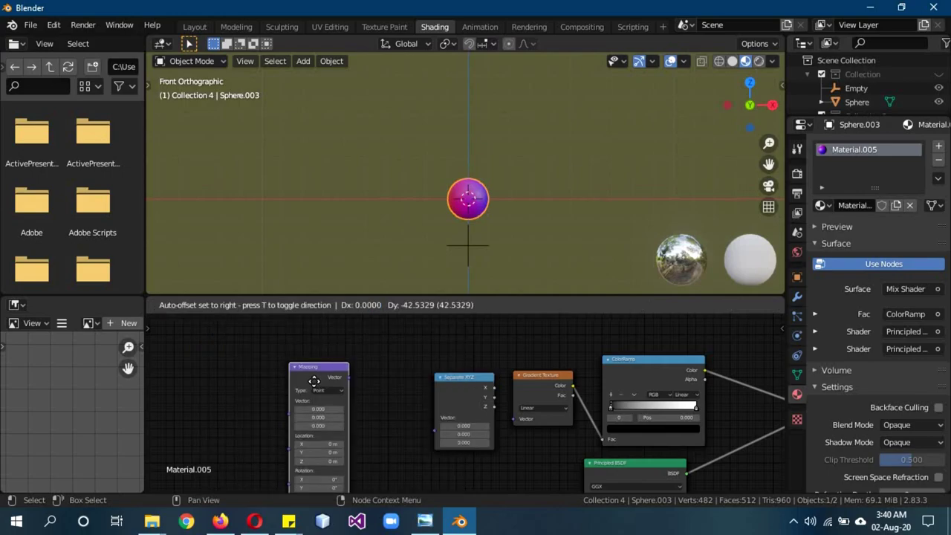
pyautogui.click(383, 399)
# Add a Texture Coordinate and chain Generated → Mapping → Separate XYZ, with X driving the gradient's Vector.
pyautogui.hotkey('shift', 'a')
pyautogui.moveTo(262, 358)
pyautogui.click(202, 344)
pyautogui.write('coo')
pyautogui.click(271, 361)
pyautogui.click(292, 394)
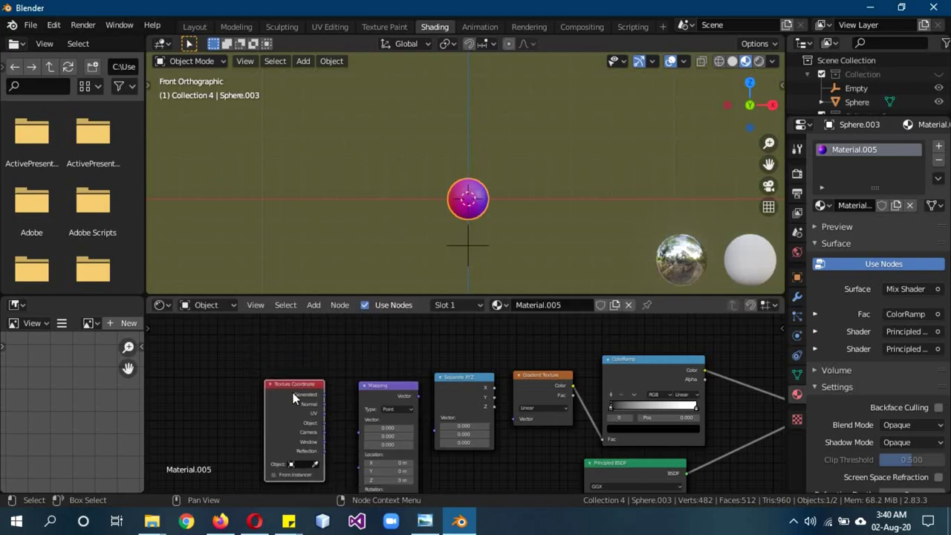
pyautogui.moveTo(323, 394); pyautogui.dragTo(361, 435)
pyautogui.moveTo(418, 395); pyautogui.dragTo(438, 418)
pyautogui.moveTo(495, 388); pyautogui.dragTo(523, 420)
# Move the ColorRamp's black and white stops inward.
pyautogui.moveTo(521, 449); pyautogui.dragTo(362, 381, button='middle')
pyautogui.moveTo(376, 381)
pyautogui.mouseDown()
pyautogui.moveTo(446, 382)
pyautogui.moveTo(370, 393)
pyautogui.mouseUp()
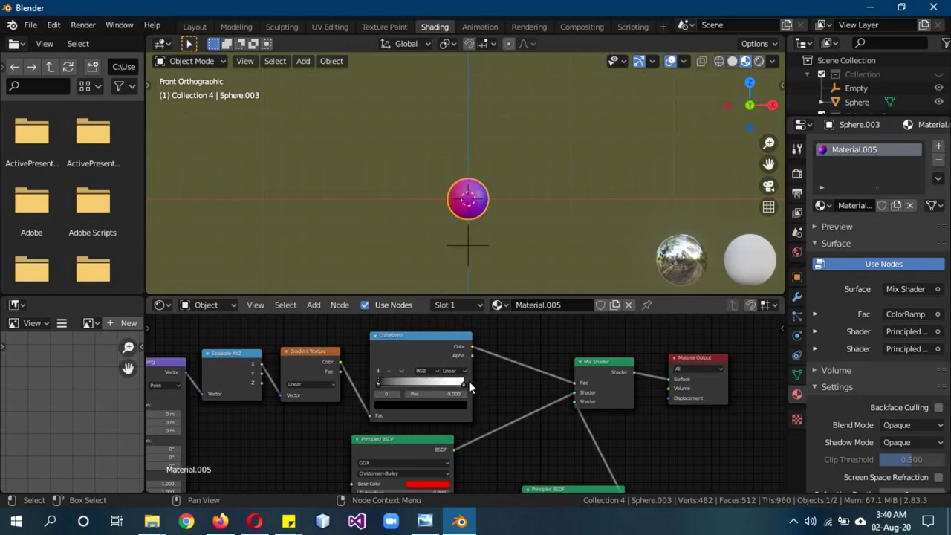
pyautogui.moveTo(464, 381)
pyautogui.mouseDown()
pyautogui.moveTo(407, 386)
pyautogui.moveTo(478, 384)
pyautogui.mouseUp()
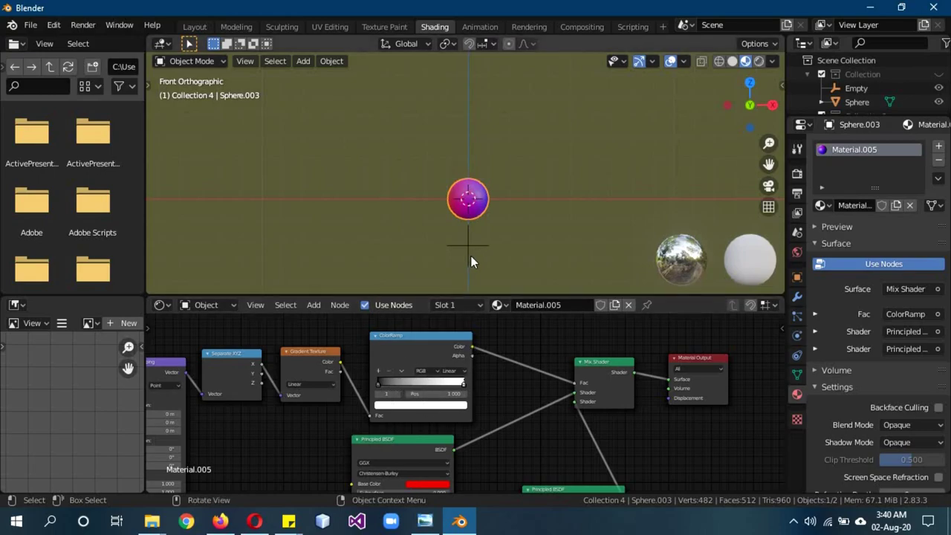
pyautogui.scroll(6, 469, 239)
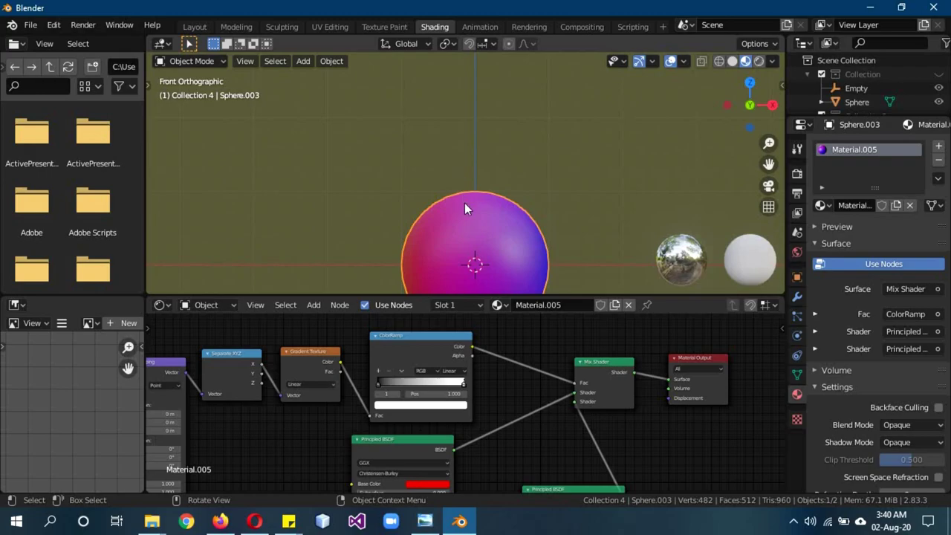
pyautogui.scroll(-3, 471, 252)
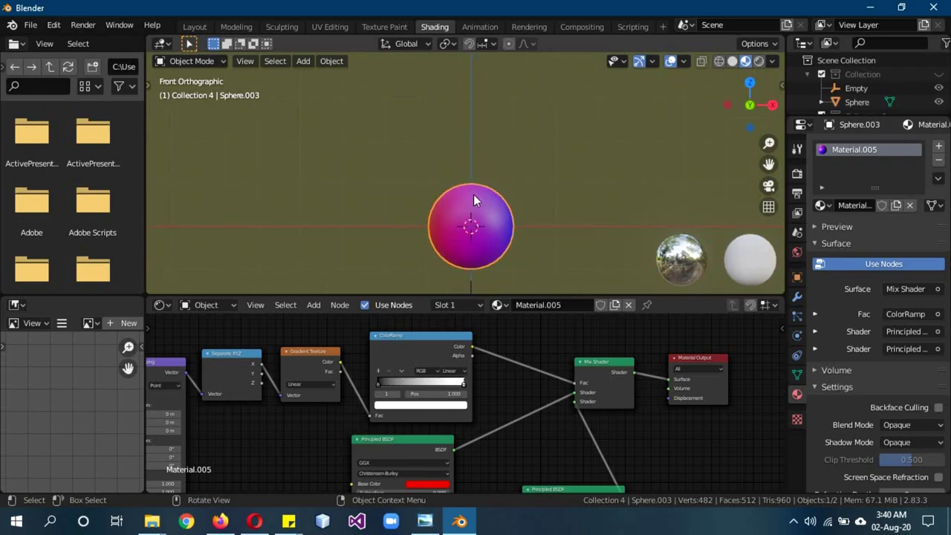
pyautogui.scroll(-5, 473, 236)
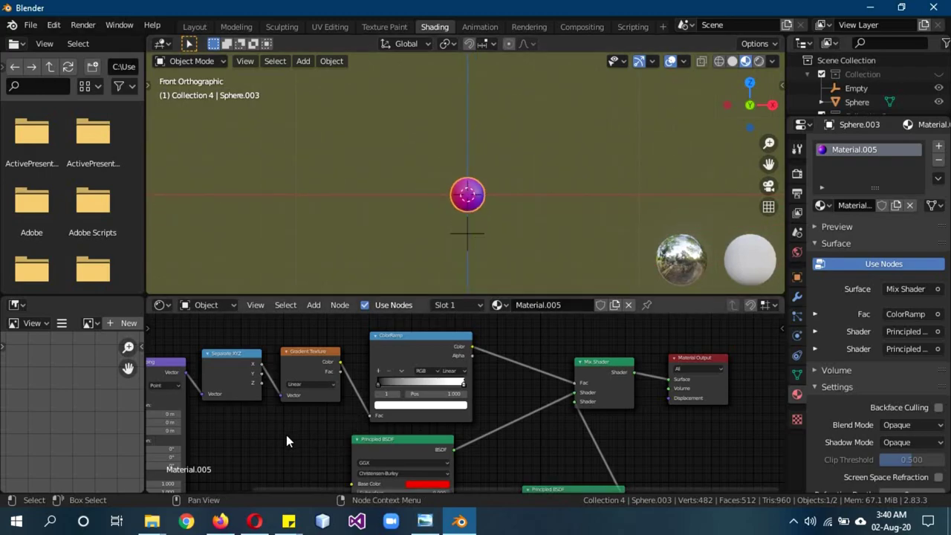
# Connect the Texture Coordinate's Object output to the Mapping node instead of Generated.
pyautogui.moveTo(251, 450); pyautogui.dragTo(323, 424, button='middle')
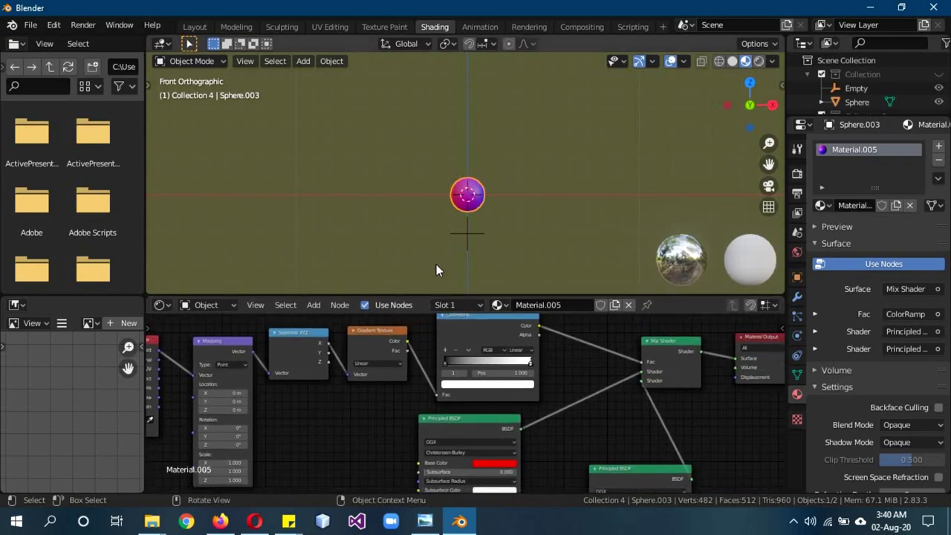
pyautogui.moveTo(530, 365); pyautogui.dragTo(534, 366)
pyautogui.moveTo(294, 431); pyautogui.dragTo(414, 439, button='middle')
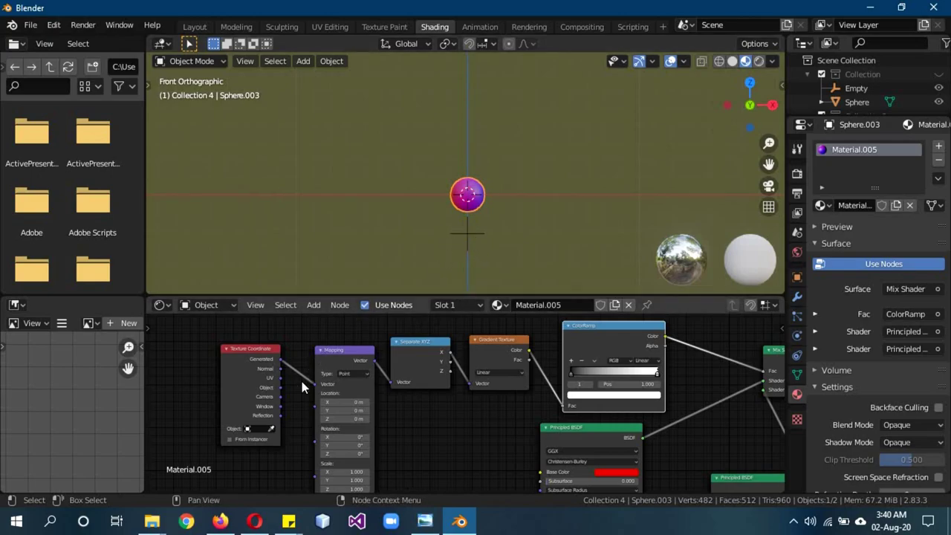
pyautogui.moveTo(281, 387); pyautogui.dragTo(316, 384)
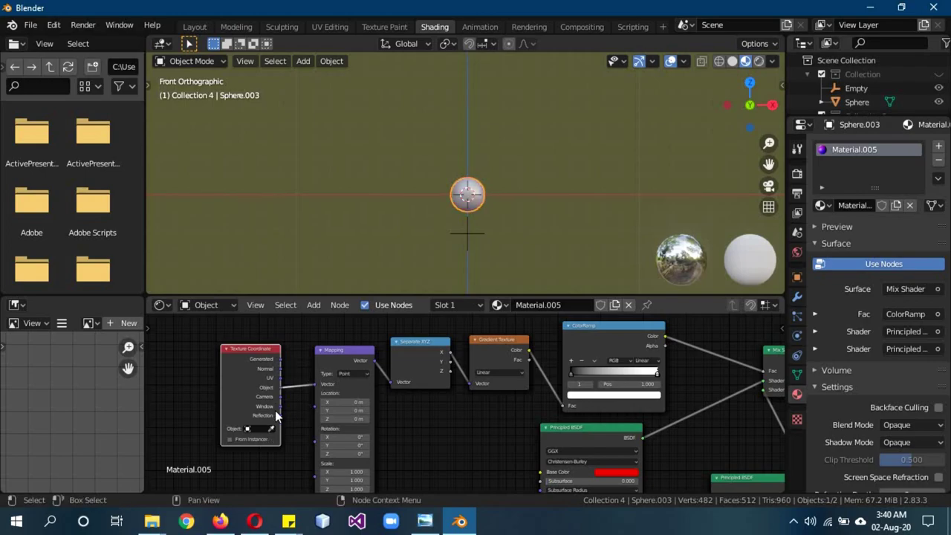
# Pick the Empty as the Texture Coordinate's reference object.
pyautogui.scroll(2, 220, 375)
pyautogui.scroll(-2, 224, 403)
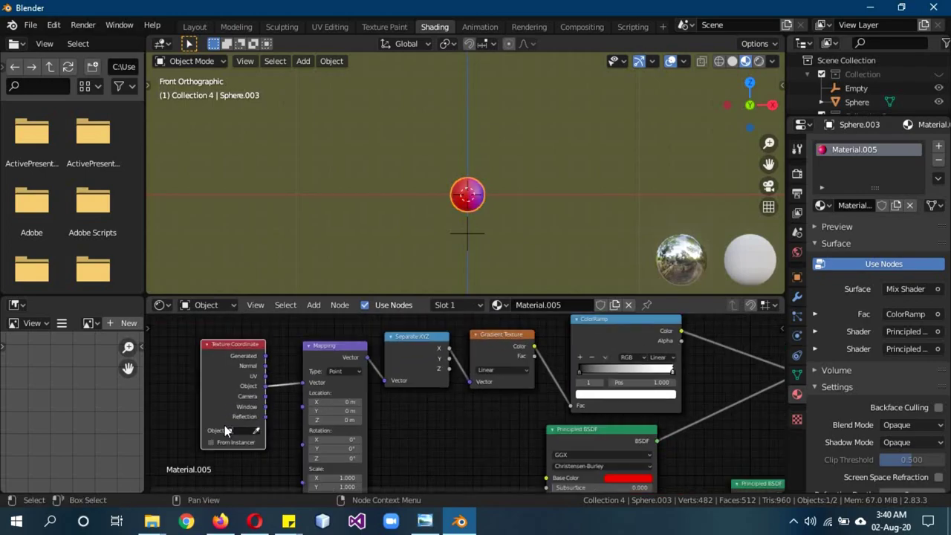
pyautogui.click(256, 433)
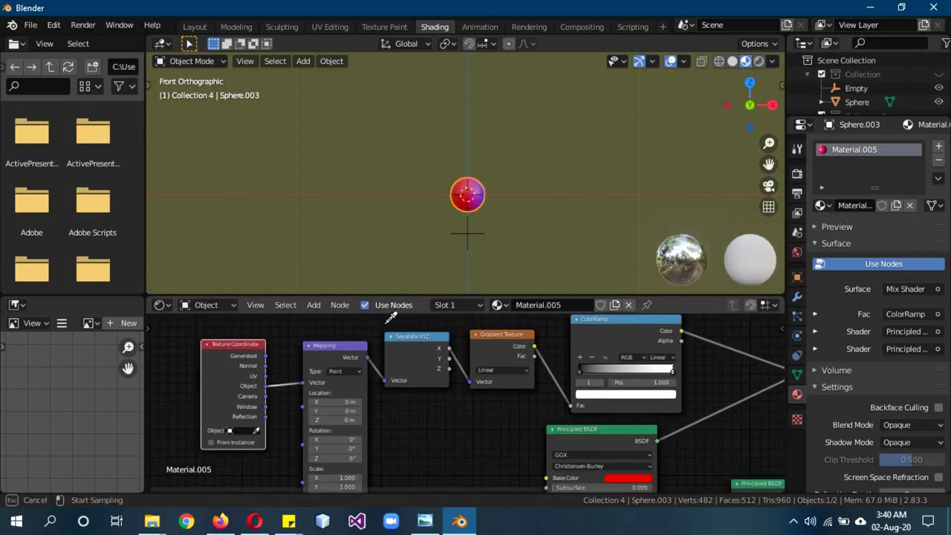
pyautogui.click(472, 231)
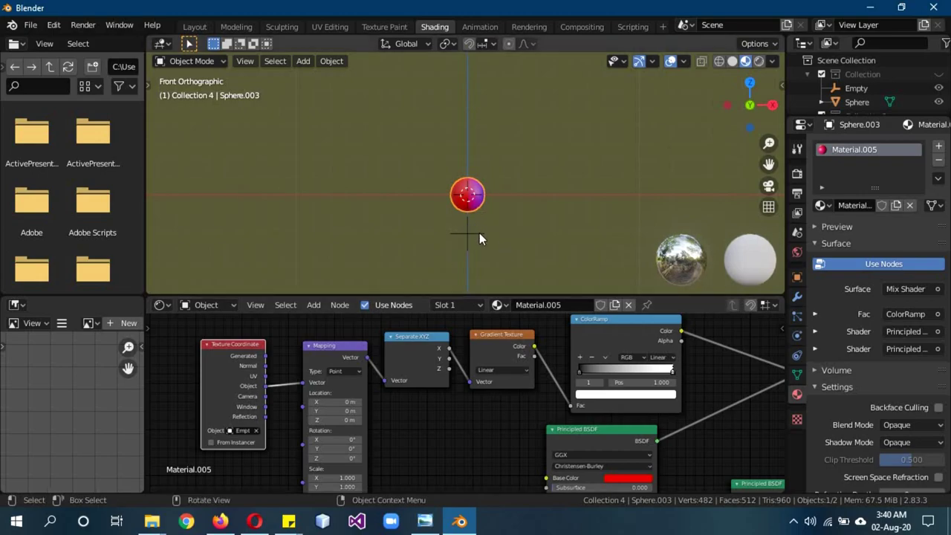
# Move the Empty so the sphere splits into red and purple halves, then reselect the sphere.
pyautogui.click(479, 234)
pyautogui.press('g')
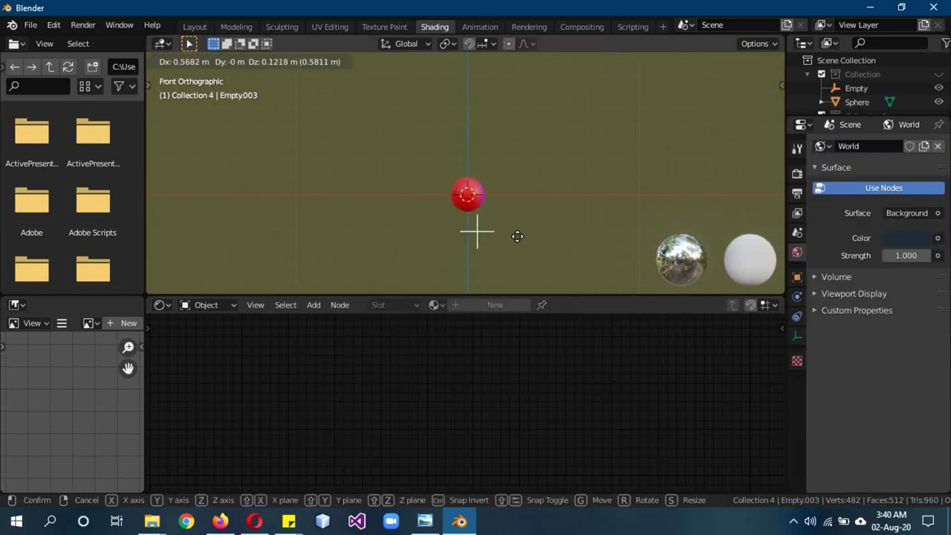
pyautogui.click(505, 244)
pyautogui.scroll(3, 509, 244)
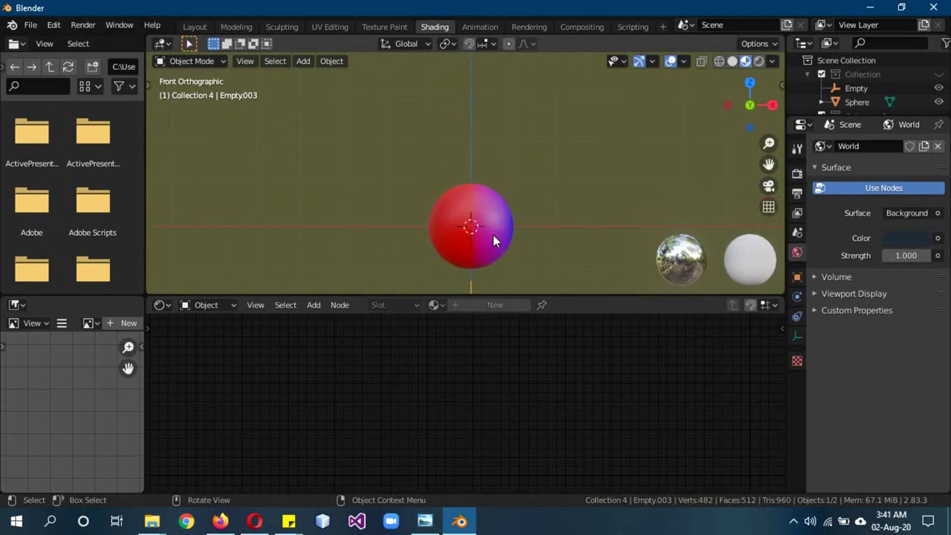
pyautogui.scroll(-3, 493, 235)
pyautogui.click(482, 208)
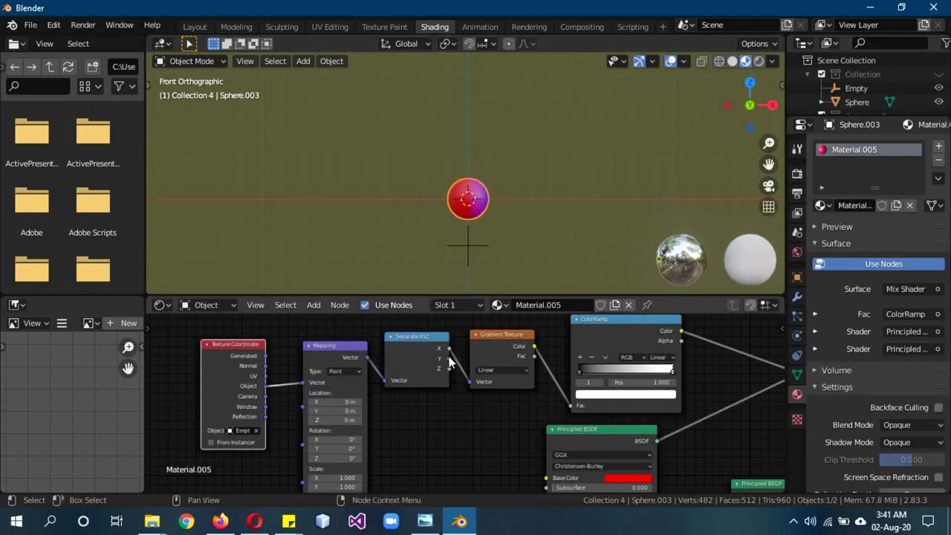
# Drive the Gradient Texture's Vector from Separate XYZ's Z output.
pyautogui.moveTo(339, 355); pyautogui.dragTo(319, 350)
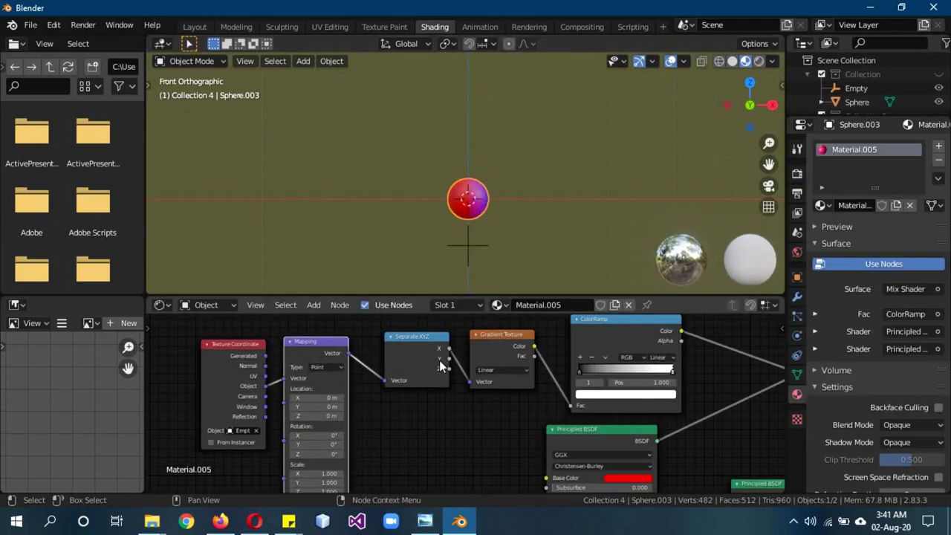
pyautogui.moveTo(448, 369); pyautogui.dragTo(470, 381)
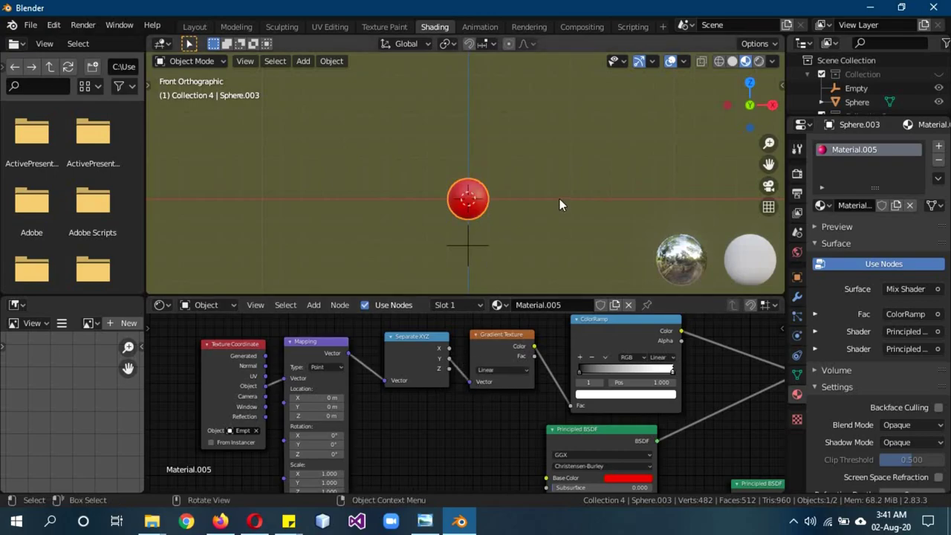
pyautogui.moveTo(565, 220); pyautogui.dragTo(526, 207, button='middle')
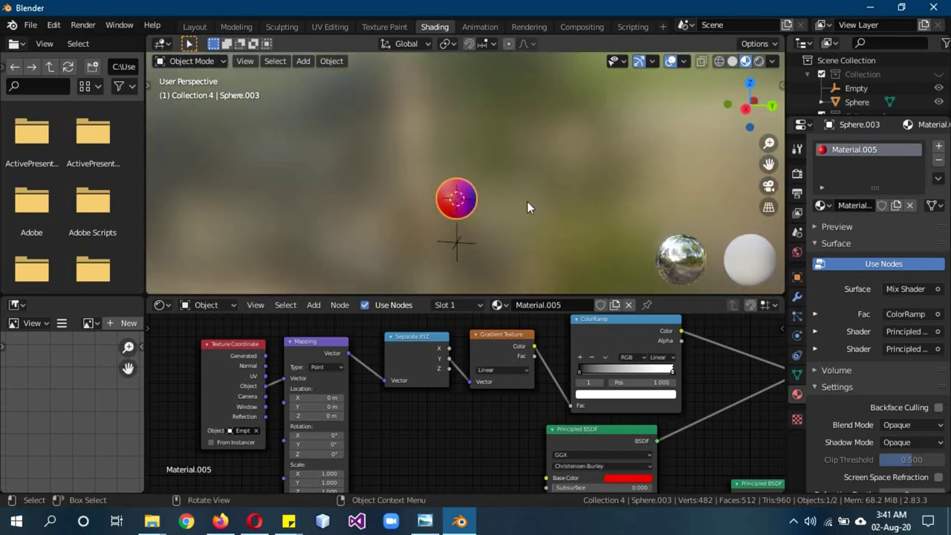
pyautogui.scroll(4, 527, 207)
pyautogui.click(474, 386)
pyautogui.moveTo(470, 384)
pyautogui.mouseDown()
pyautogui.moveTo(450, 382)
pyautogui.moveTo(450, 372)
pyautogui.moveTo(473, 382)
pyautogui.mouseUp()
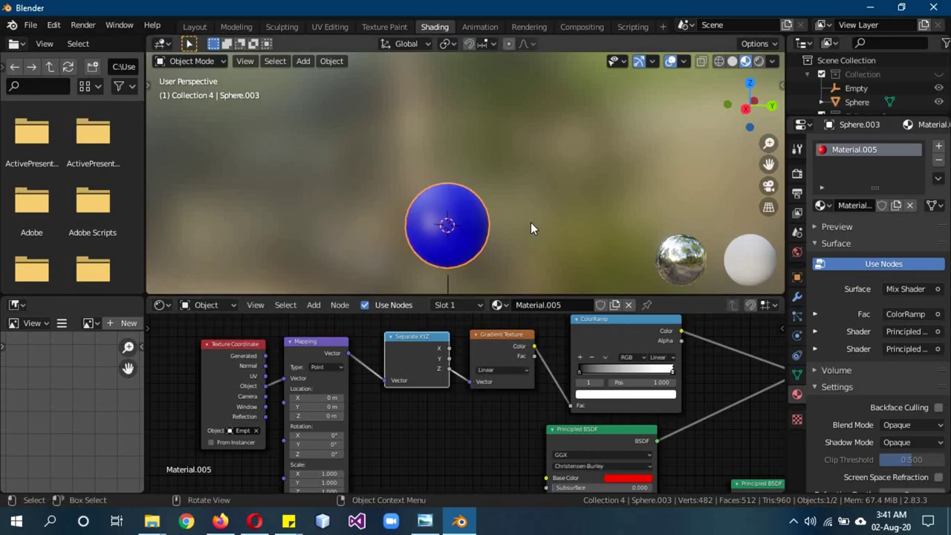
# Raise the empty along Z so the sphere is red below and blue on top.
pyautogui.press('KP_1')
pyautogui.click(473, 265)
pyautogui.press('g')
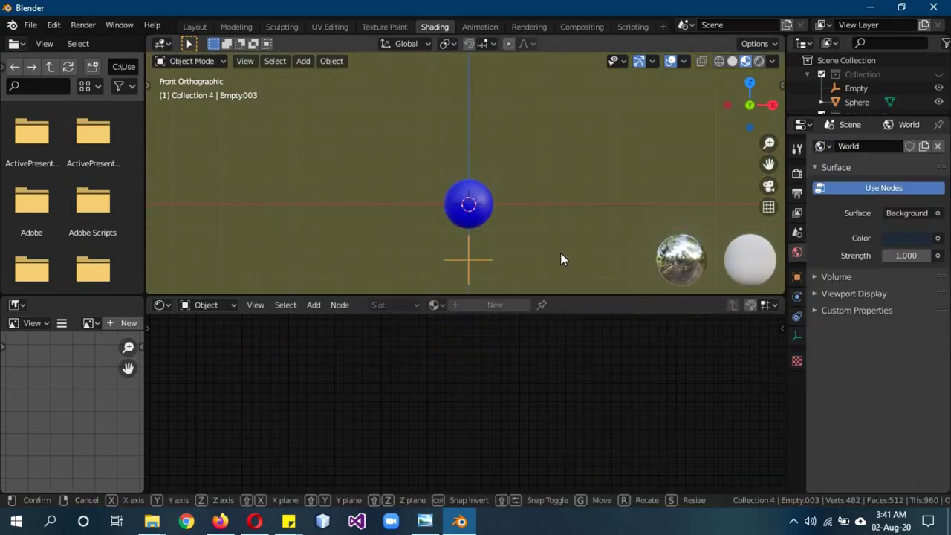
pyautogui.press('z')
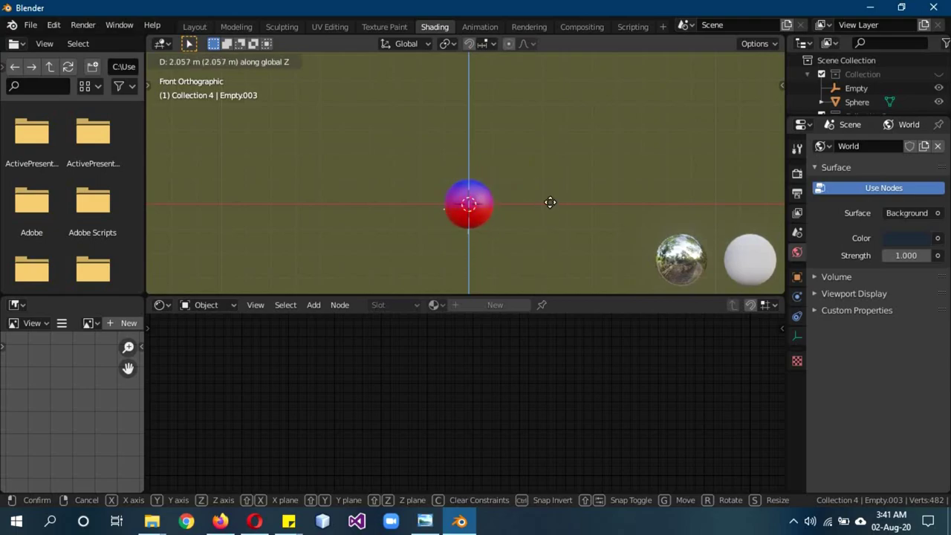
pyautogui.click(549, 202)
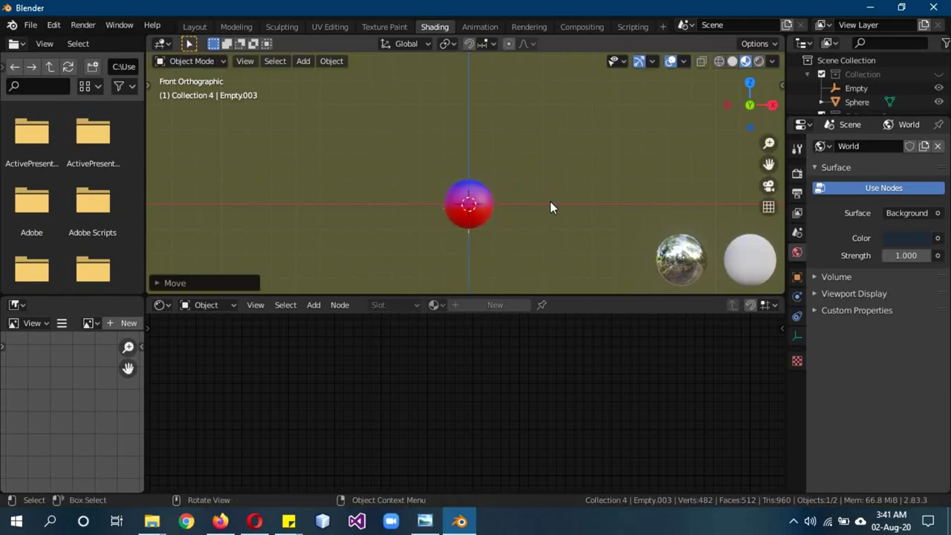
pyautogui.scroll(4, 527, 214)
# Slide the ColorRamp's black stop to about 0.418 for a hard blue/red split on the sphere.
pyautogui.click(496, 231)
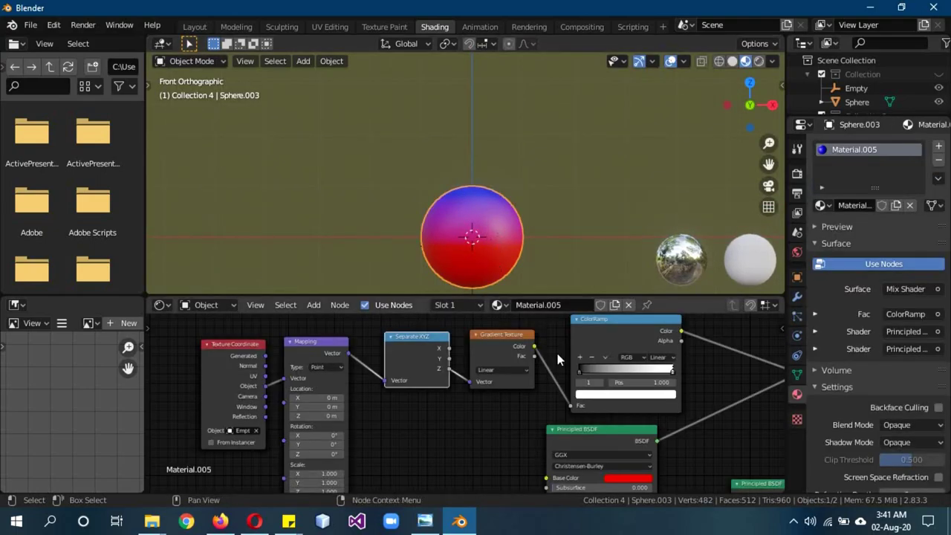
pyautogui.moveTo(577, 370); pyautogui.dragTo(613, 374)
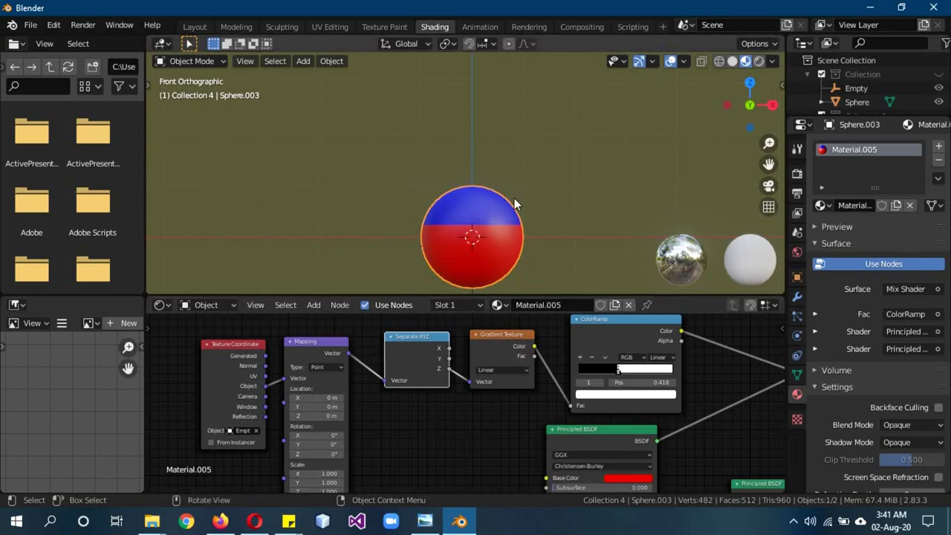
pyautogui.scroll(-4, 542, 217)
# Wire the red Principled BSDF straight into Material Output Surface, bypassing the Mix Shader.
pyautogui.scroll(-2, 691, 411)
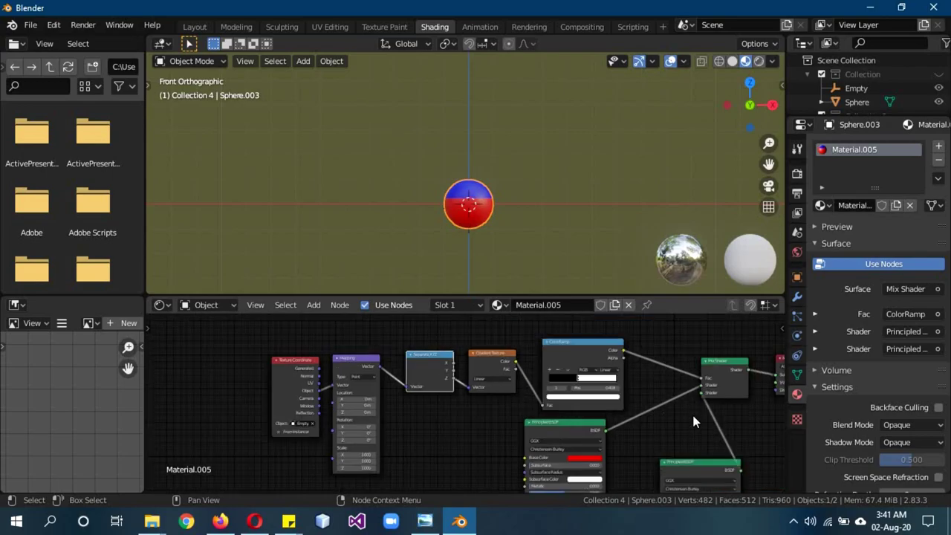
pyautogui.moveTo(690, 420); pyautogui.dragTo(546, 399, button='middle')
pyautogui.scroll(-1, 546, 399)
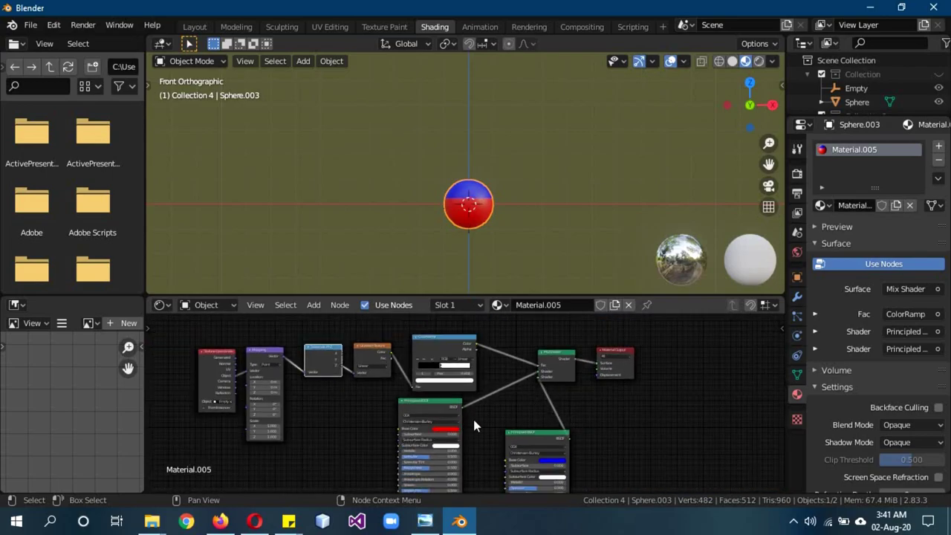
pyautogui.moveTo(427, 409); pyautogui.dragTo(433, 433)
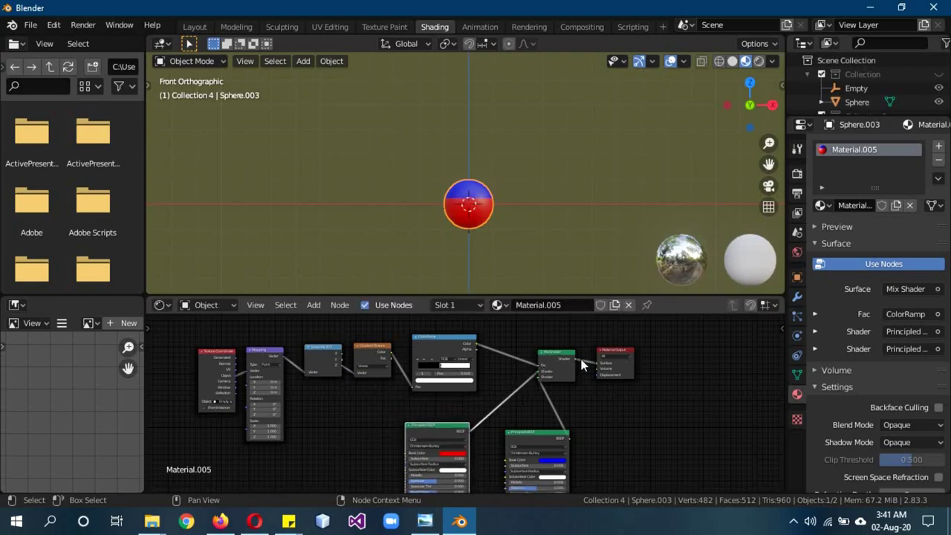
pyautogui.moveTo(540, 377); pyautogui.dragTo(522, 350)
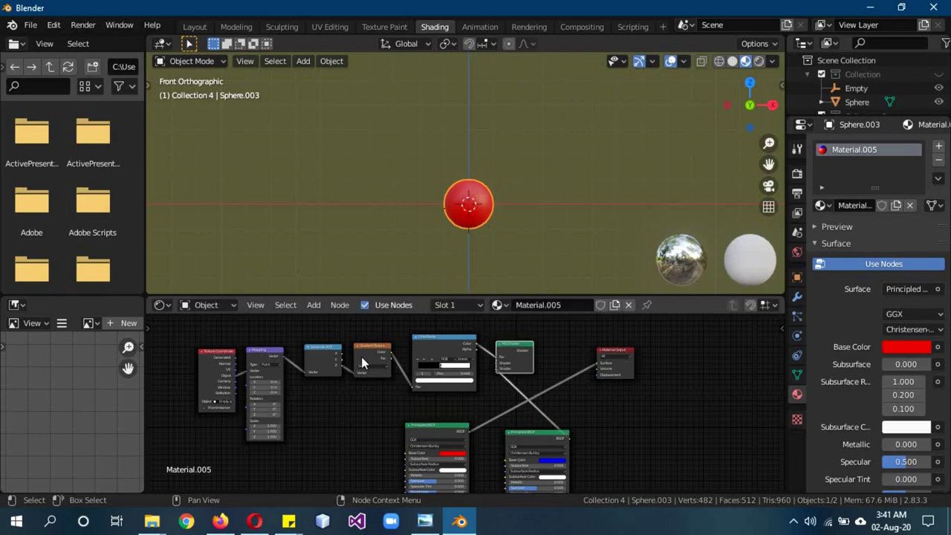
pyautogui.moveTo(615, 360); pyautogui.dragTo(635, 369)
# Add an Image Texture node via search 'img' and place a duplicate below it.
pyautogui.hotkey('shift', 'a')
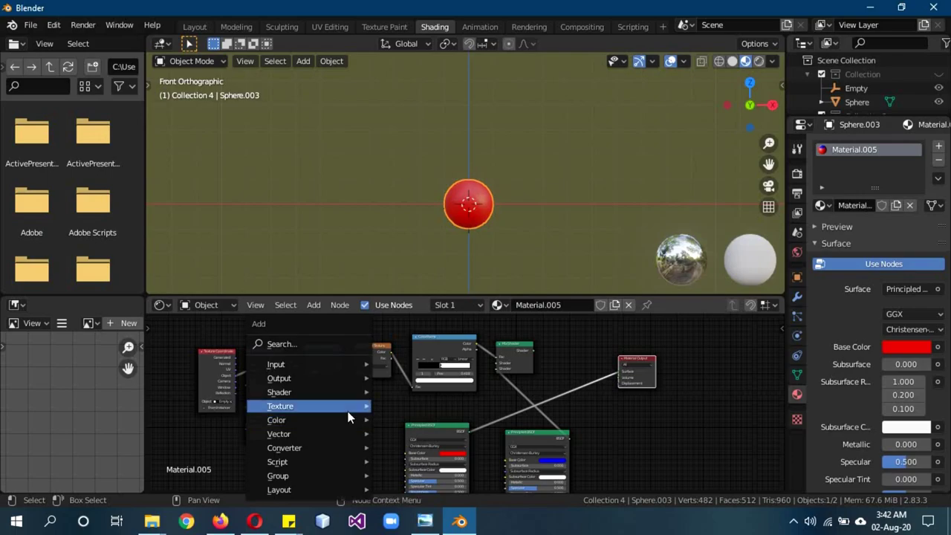
pyautogui.click(320, 342)
pyautogui.write('img')
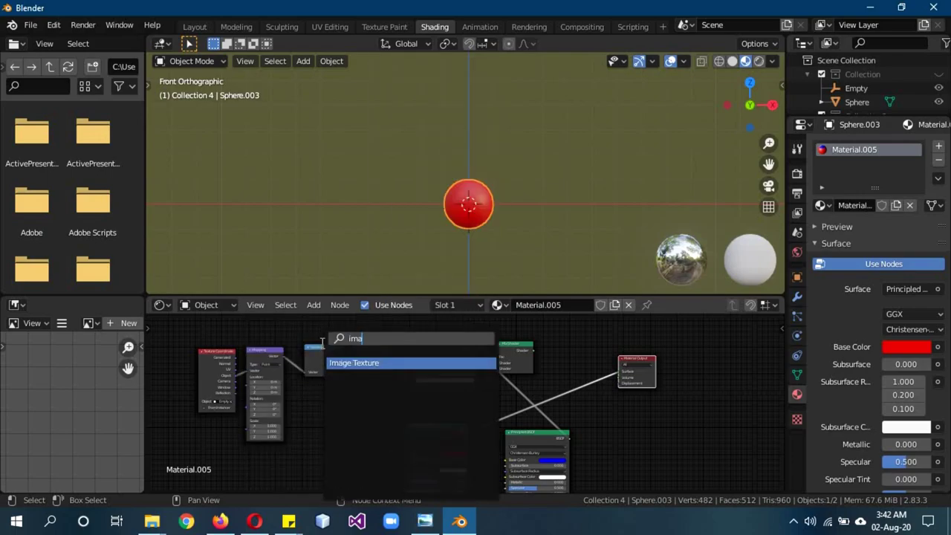
pyautogui.press('Return')
pyautogui.click(331, 448)
pyautogui.moveTo(367, 438); pyautogui.dragTo(366, 355, button='middle')
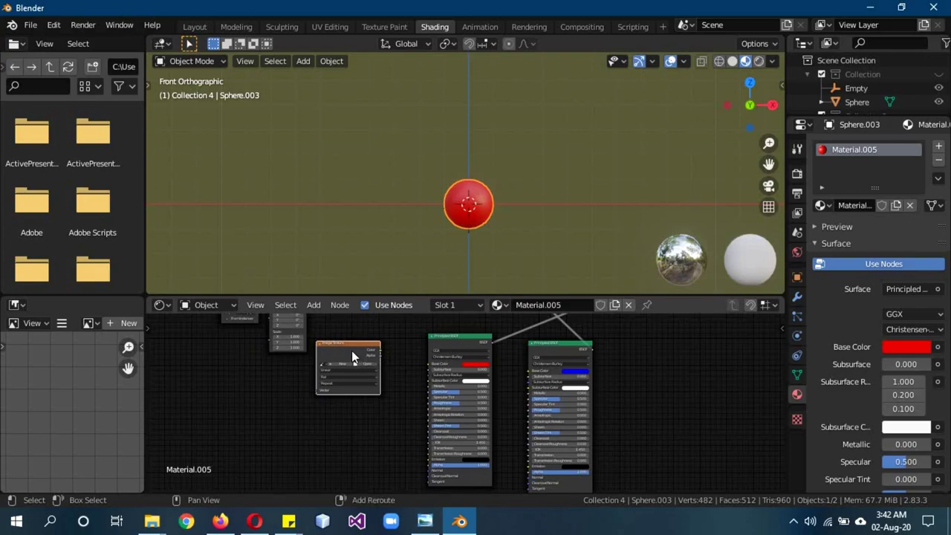
pyautogui.hotkey('shift', 'd')
pyautogui.click(363, 438)
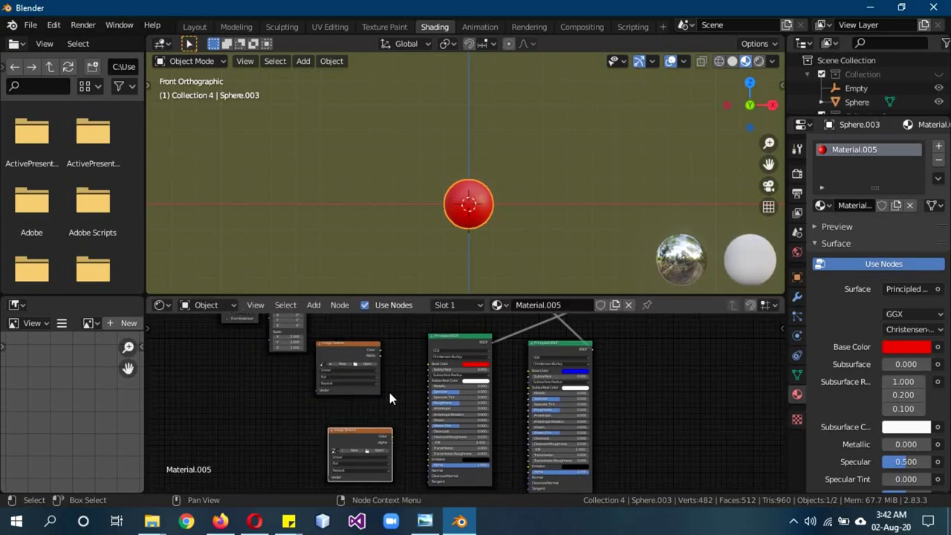
# Connect the Image Texture Color to the red shader's Base Color and browse for an image.
pyautogui.scroll(1, 384, 386)
pyautogui.moveTo(379, 376); pyautogui.dragTo(379, 424, button='middle')
pyautogui.moveTo(364, 395); pyautogui.dragTo(427, 411)
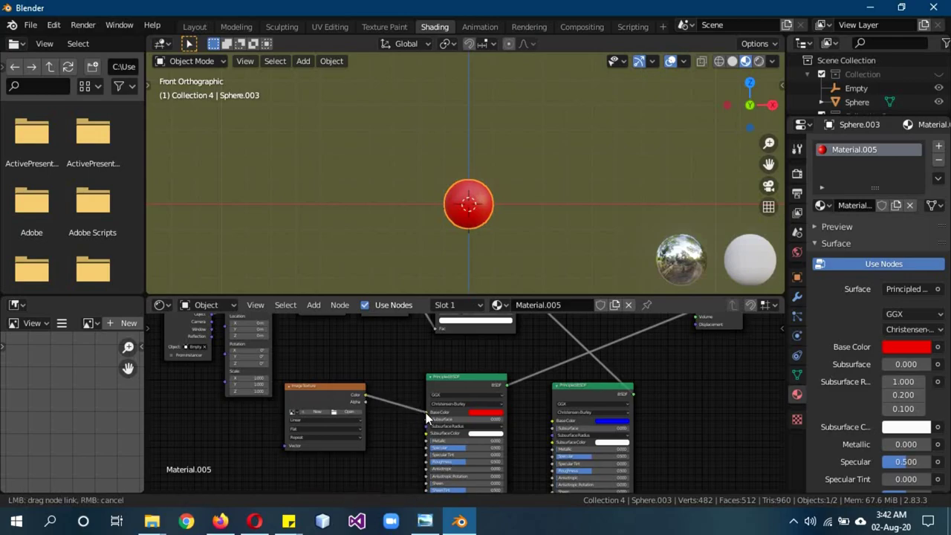
pyautogui.click(357, 413)
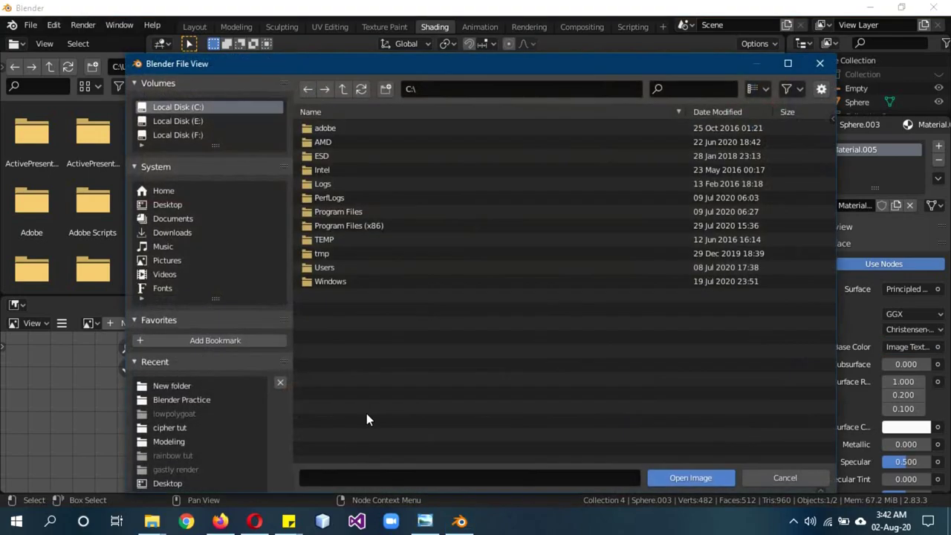
# Load the long-named ddd0bcd… jpg from Desktop/New folder as the sphere's texture.
pyautogui.click(167, 204)
pyautogui.doubleClick(342, 155)
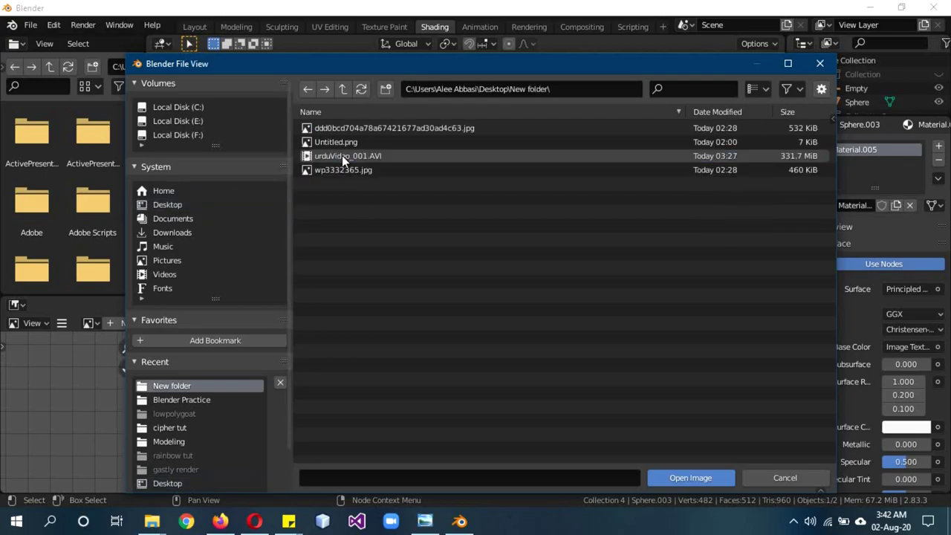
pyautogui.doubleClick(338, 129)
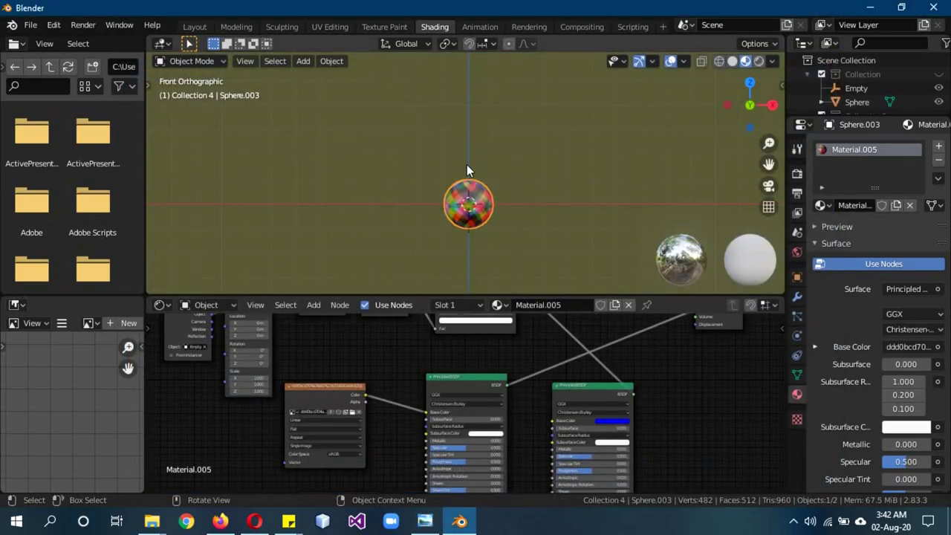
pyautogui.moveTo(493, 190); pyautogui.dragTo(509, 231, button='middle')
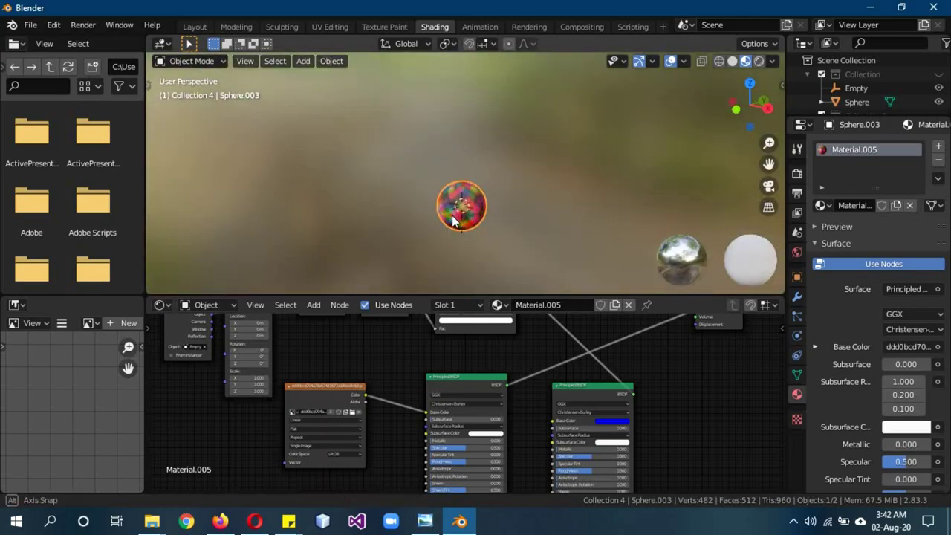
pyautogui.scroll(3, 511, 236)
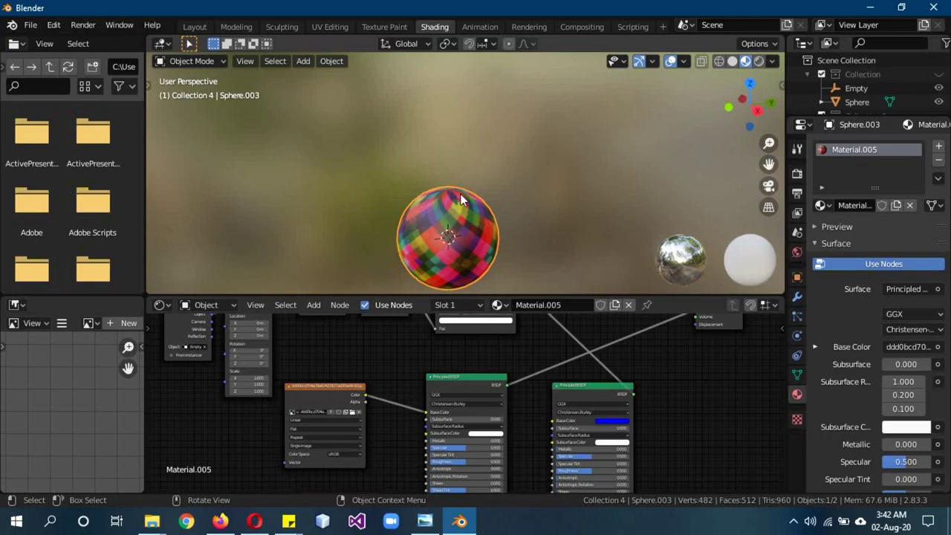
# In UV Editing, browse to the Desktop for an image, then cancel without loading.
pyautogui.click(331, 27)
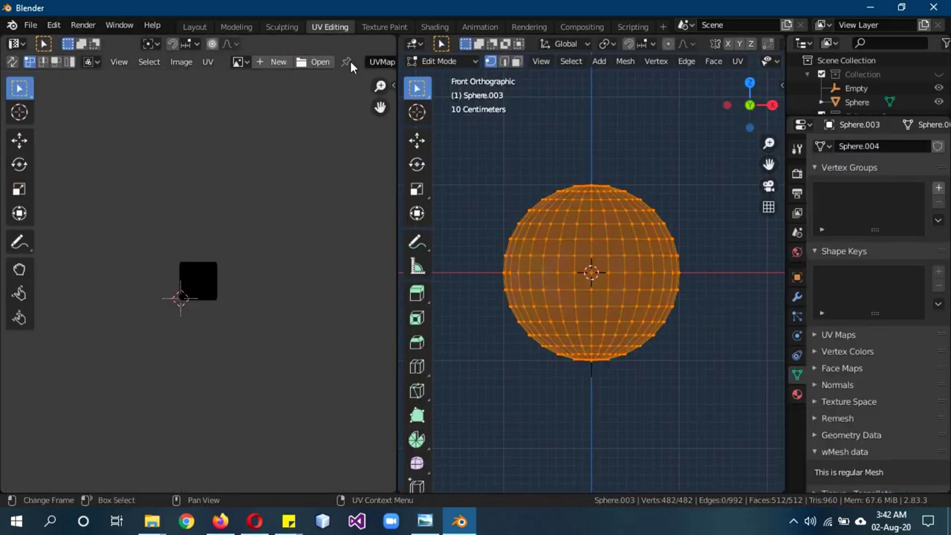
pyautogui.scroll(6, 285, 266)
pyautogui.scroll(2, 501, 278)
pyautogui.scroll(-2, 683, 265)
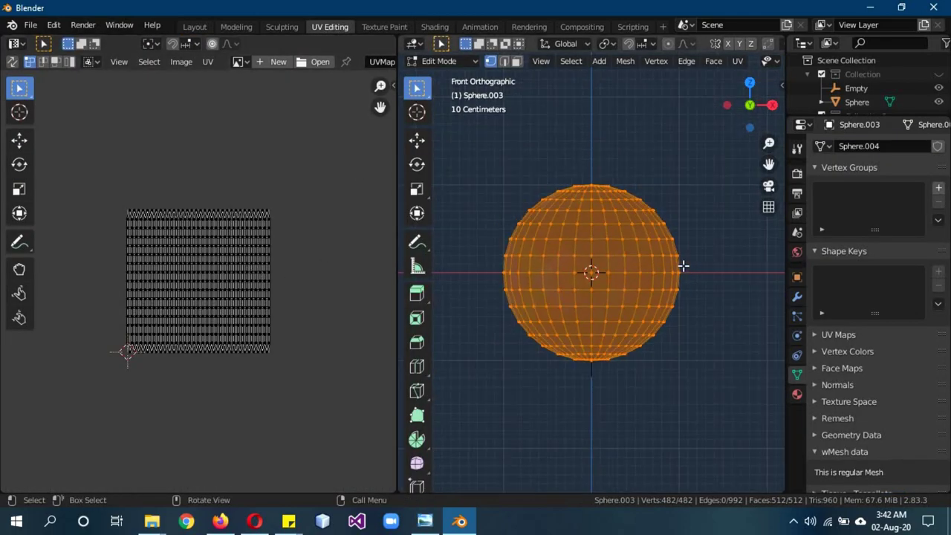
pyautogui.scroll(2, 275, 301)
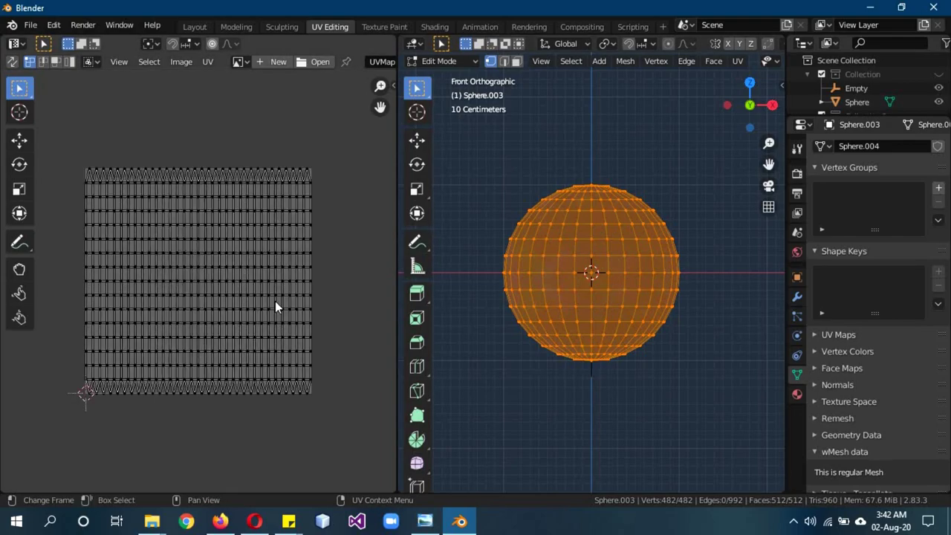
pyautogui.click(320, 62)
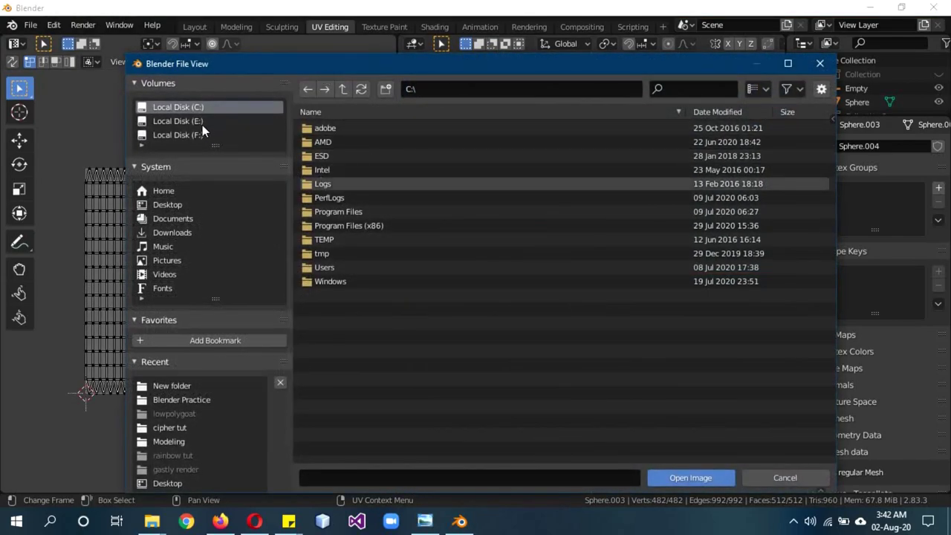
pyautogui.click(167, 204)
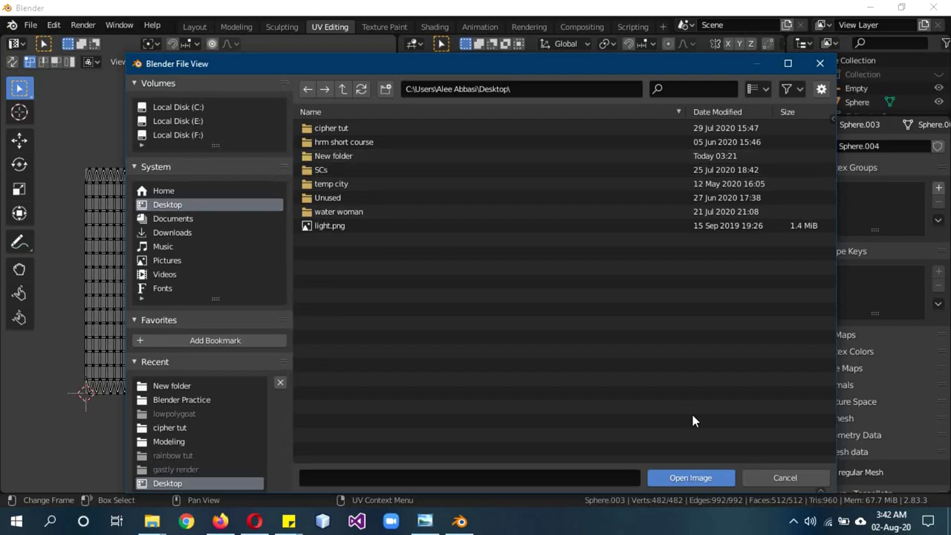
pyautogui.click(773, 476)
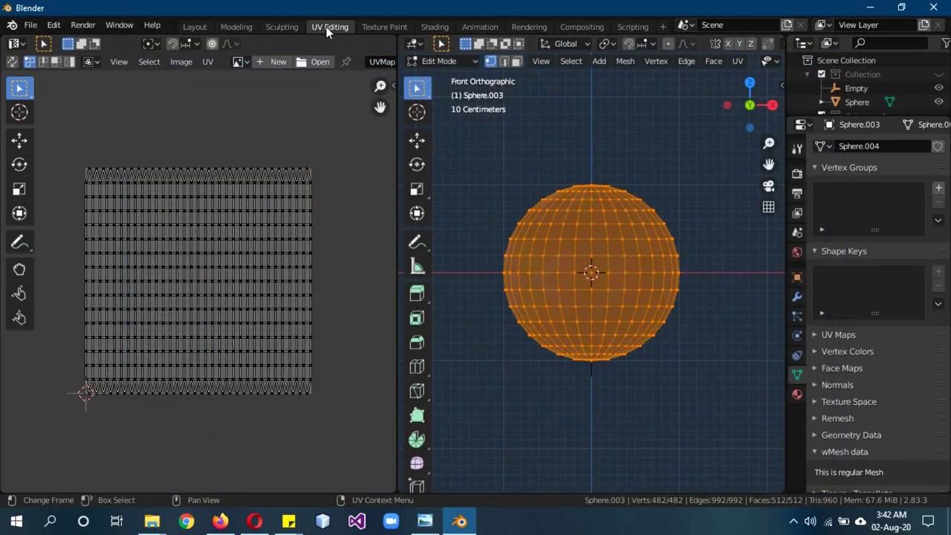
# Load the colourful ddd0bcd… jpg from Desktop/New folder behind the UV layout.
pyautogui.click(307, 61)
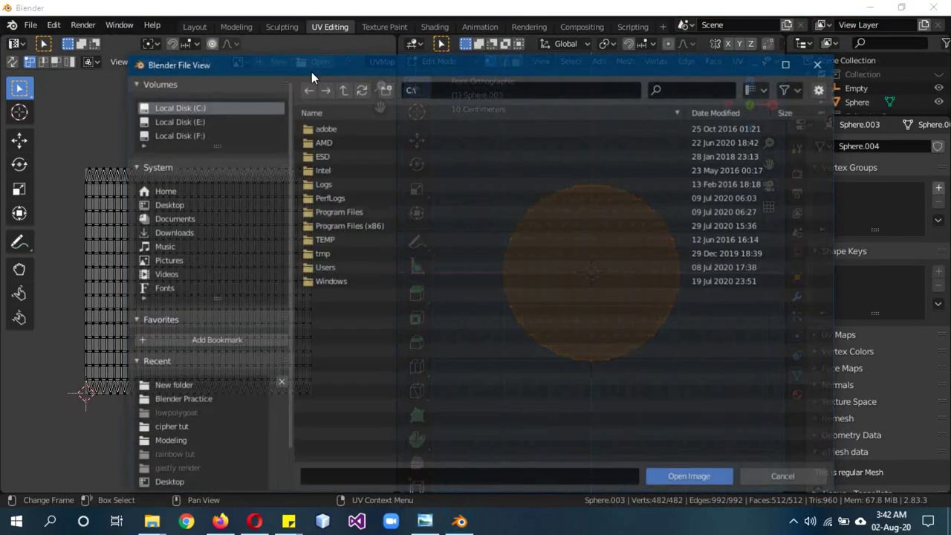
pyautogui.click(190, 202)
pyautogui.doubleClick(345, 155)
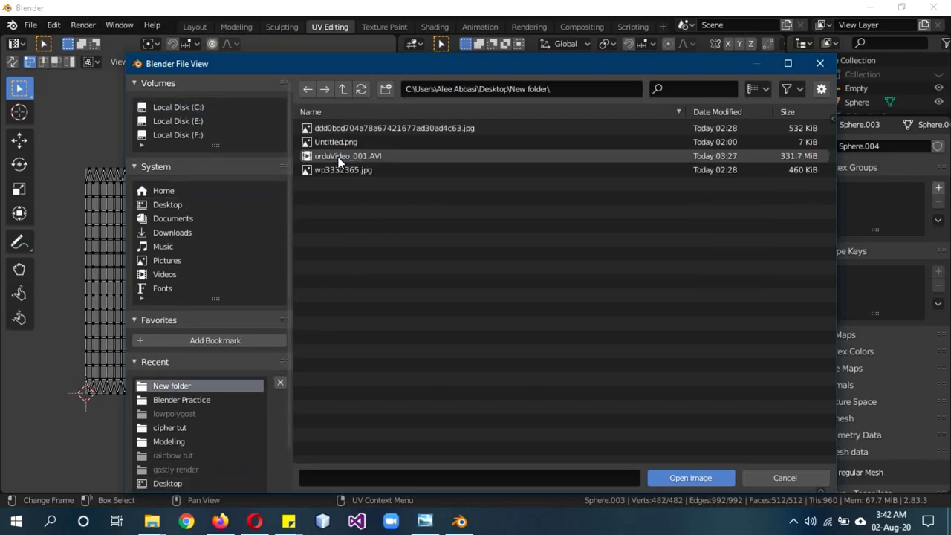
pyautogui.doubleClick(349, 127)
pyautogui.scroll(-5, 256, 212)
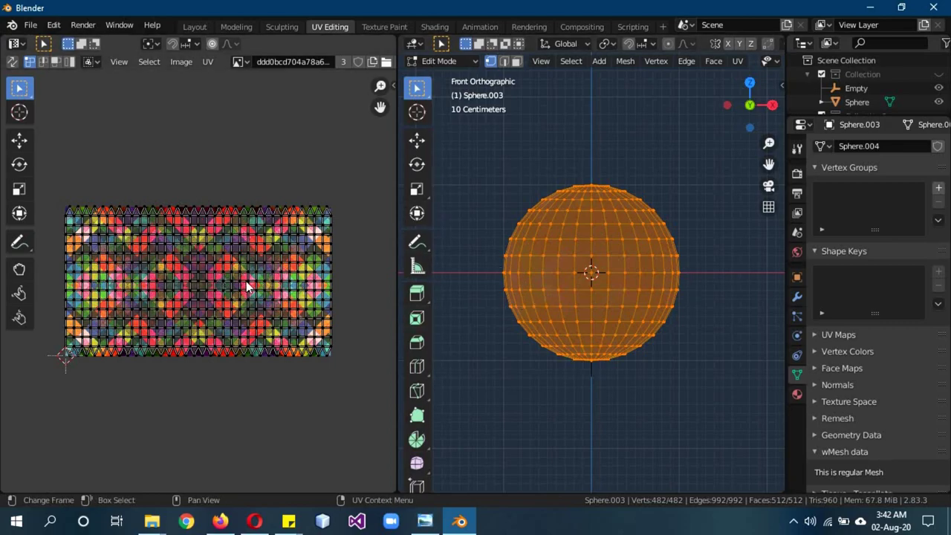
# Disconnect the current shader from Material Output and connect the second Principled BSDF instead.
pyautogui.click(435, 26)
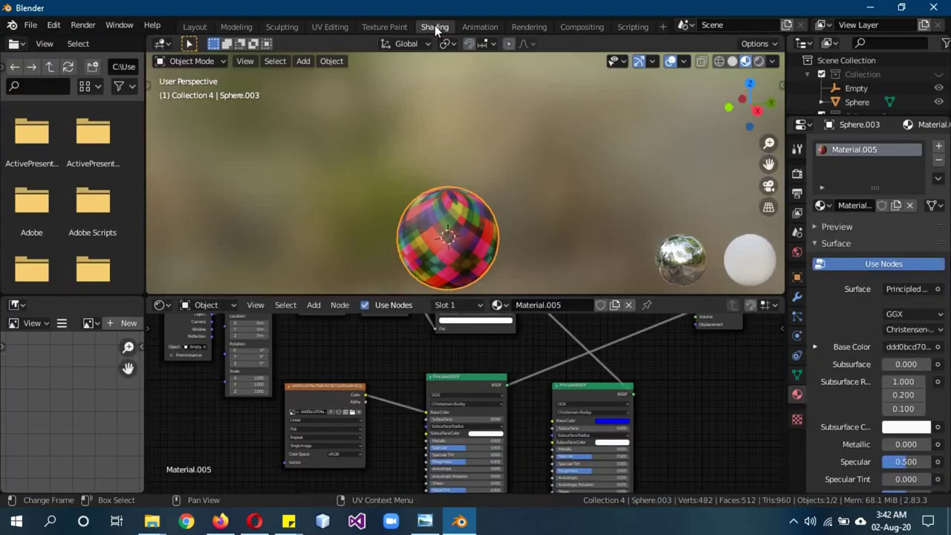
pyautogui.scroll(-1, 616, 358)
pyautogui.moveTo(646, 333); pyautogui.dragTo(520, 334)
pyautogui.moveTo(568, 319); pyautogui.dragTo(568, 353, button='middle')
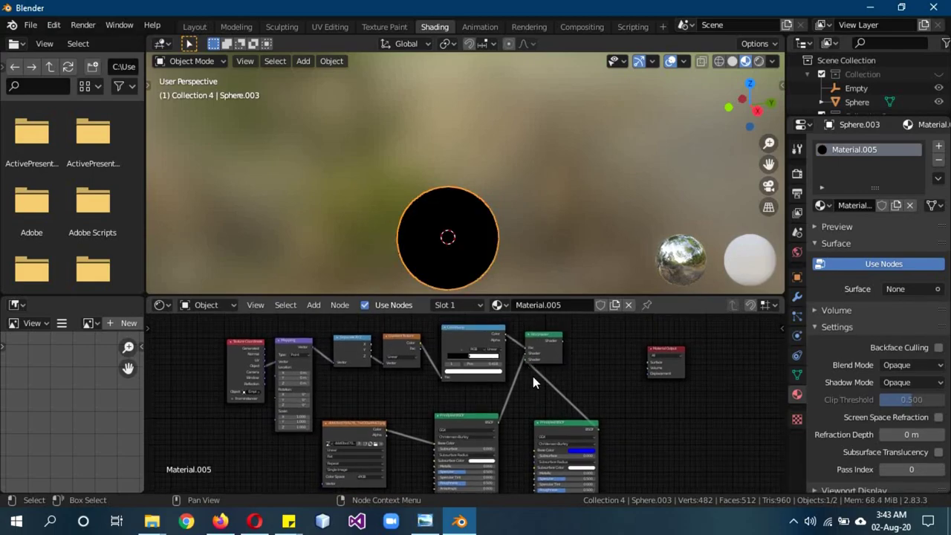
pyautogui.moveTo(525, 359); pyautogui.dragTo(646, 362)
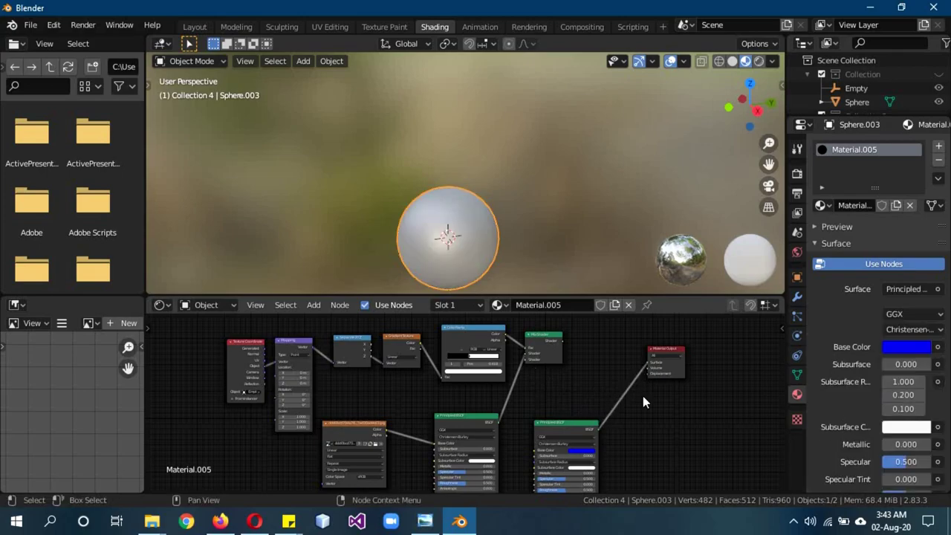
# Move the blue Principled BSDF aside and feed the new Image Texture into its Base Color.
pyautogui.moveTo(632, 431); pyautogui.dragTo(621, 326, button='middle')
pyautogui.moveTo(568, 319); pyautogui.dragTo(618, 358)
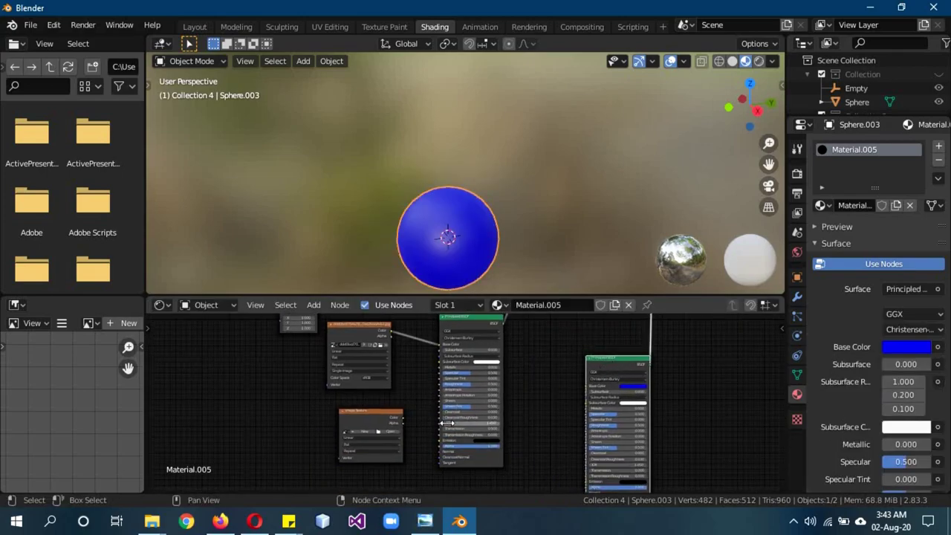
pyautogui.moveTo(376, 417); pyautogui.dragTo(585, 385)
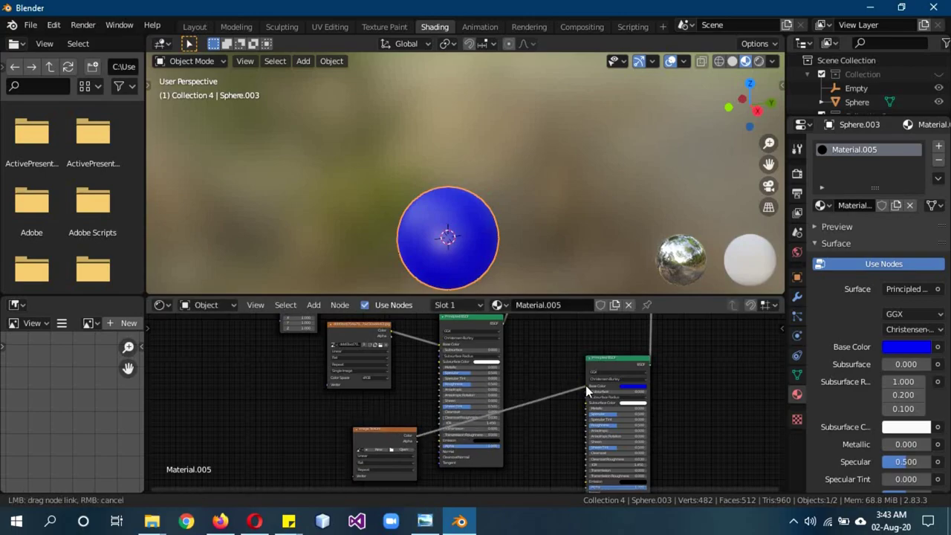
# Load wp3332365.jpg from Desktop/New folder into the second Image Texture node.
pyautogui.click(405, 449)
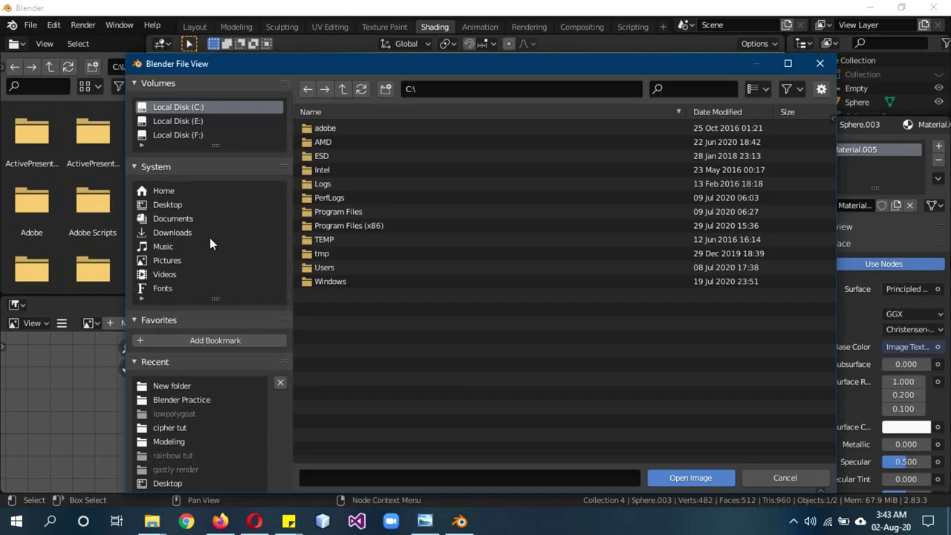
pyautogui.click(181, 203)
pyautogui.doubleClick(339, 156)
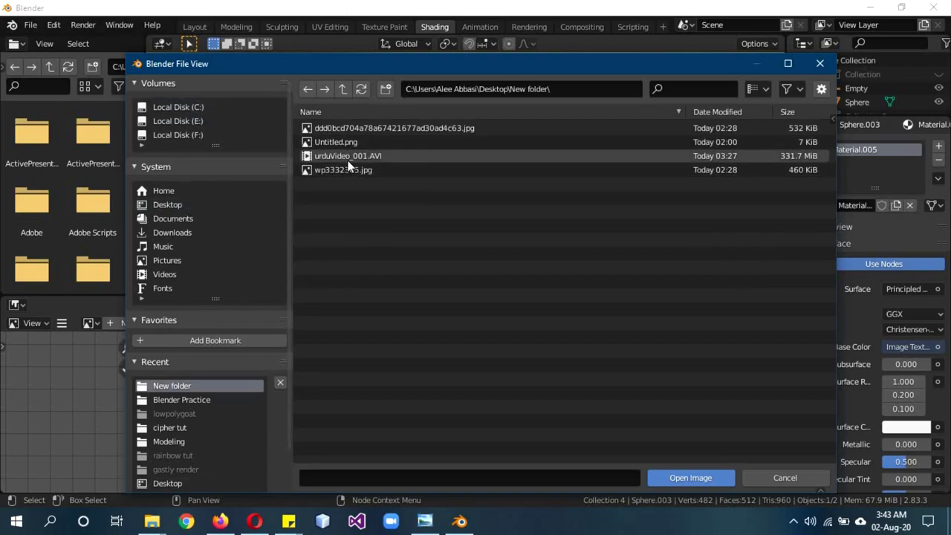
pyautogui.doubleClick(348, 169)
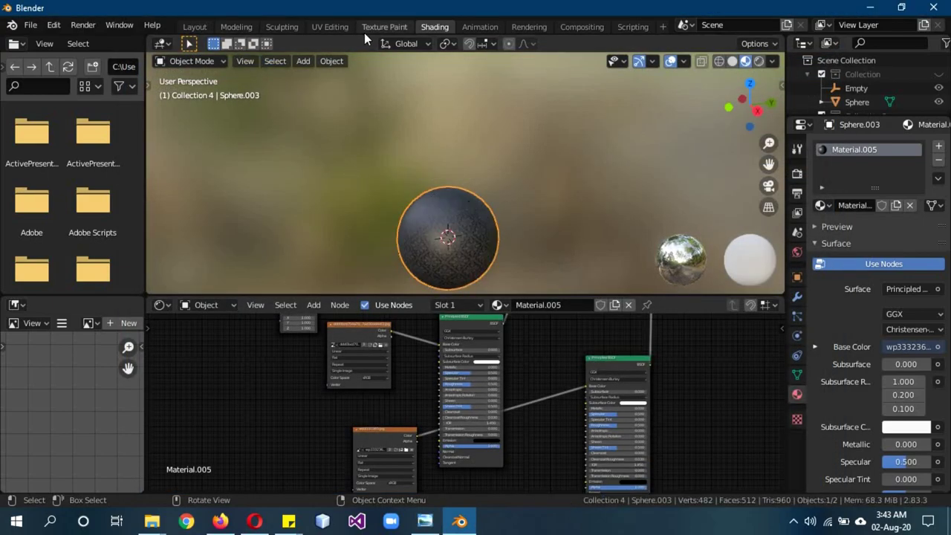
pyautogui.click(330, 28)
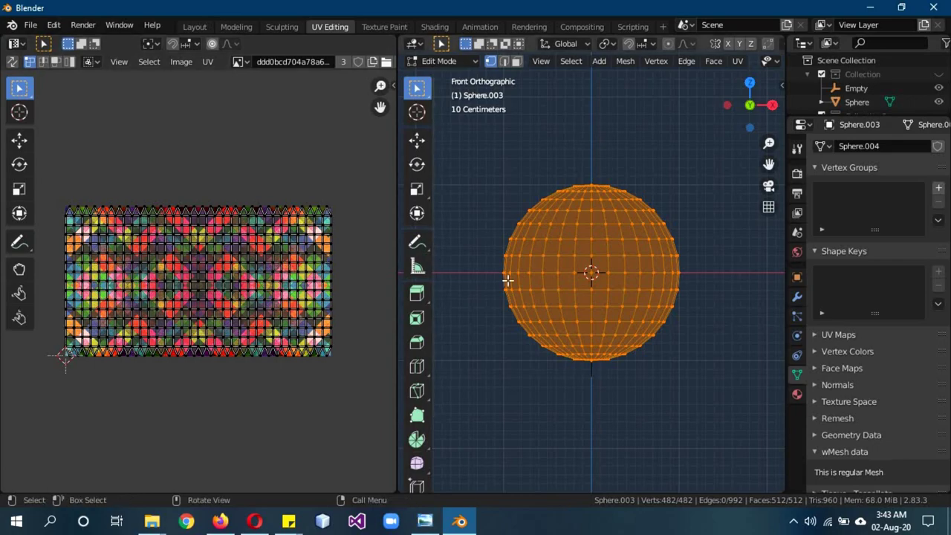
# Pan the UV view, then place Material Output beside the Principled BSDF in Shading.
pyautogui.scroll(3, 230, 289)
pyautogui.scroll(-4, 230, 289)
pyautogui.moveTo(343, 174); pyautogui.dragTo(292, 204, button='middle')
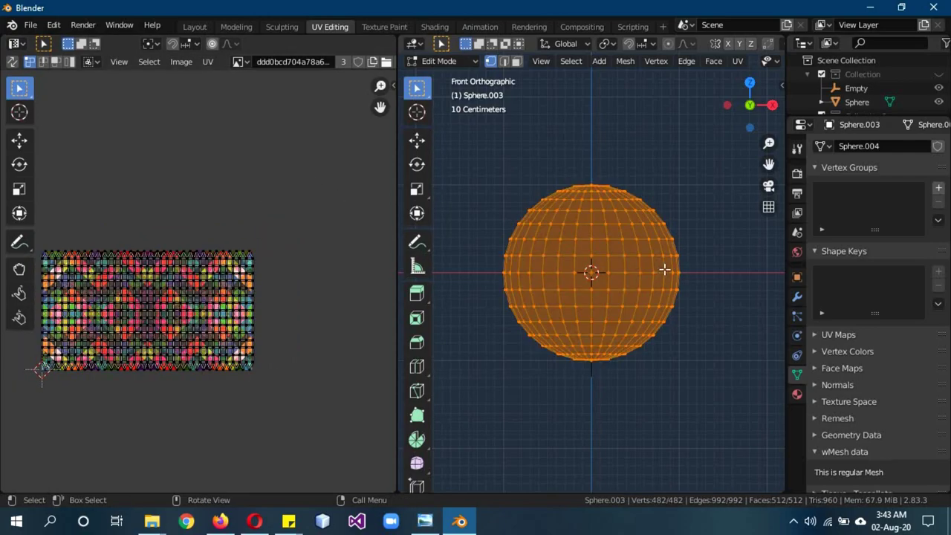
pyautogui.click(379, 30)
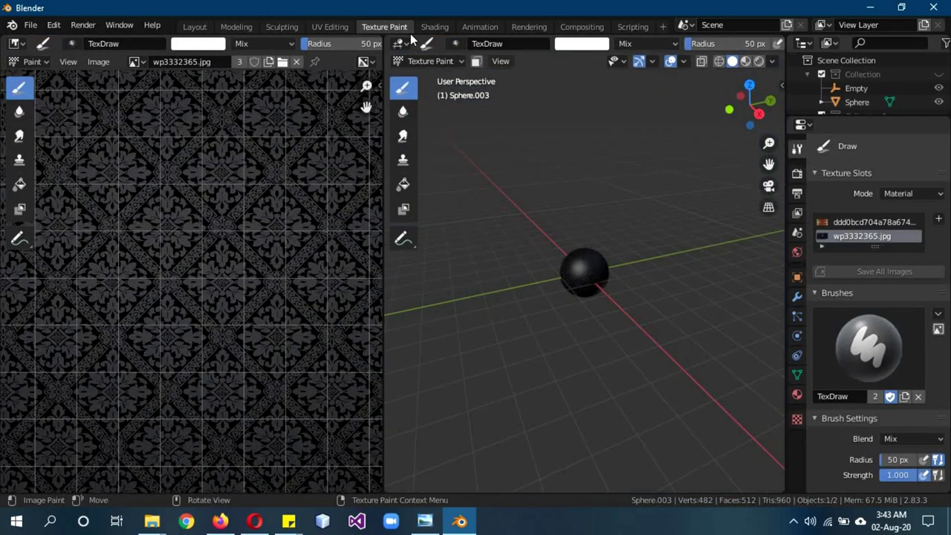
pyautogui.click(435, 26)
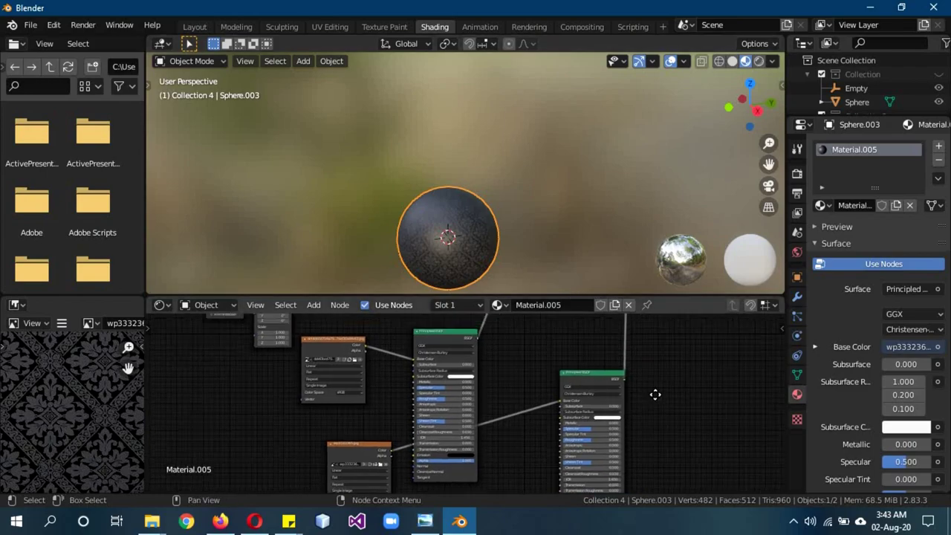
pyautogui.moveTo(655, 394); pyautogui.dragTo(535, 469, button='middle')
pyautogui.moveTo(529, 357); pyautogui.dragTo(601, 375)
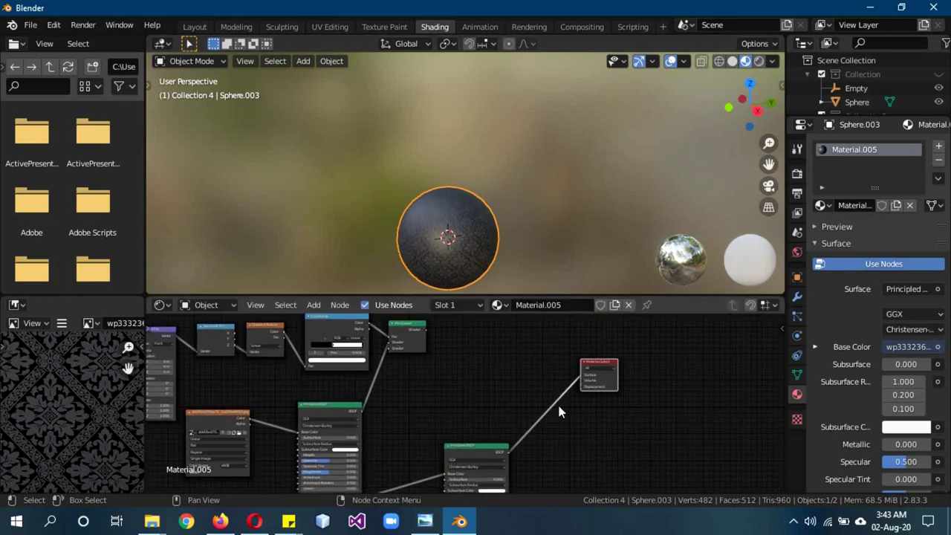
# Load wp3332365.jpg as the UV editor's background image behind the sphere's UV layout.
pyautogui.click(335, 28)
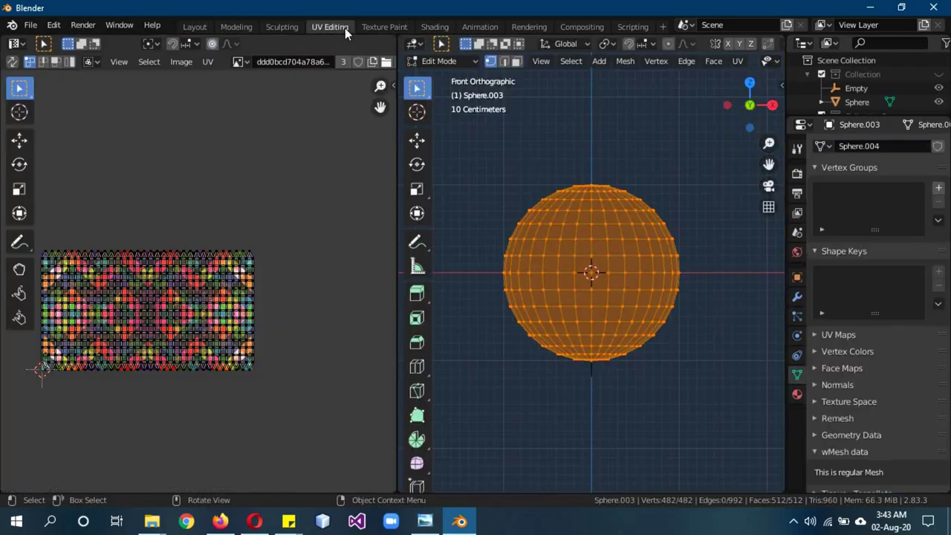
pyautogui.click(389, 66)
pyautogui.click(355, 170)
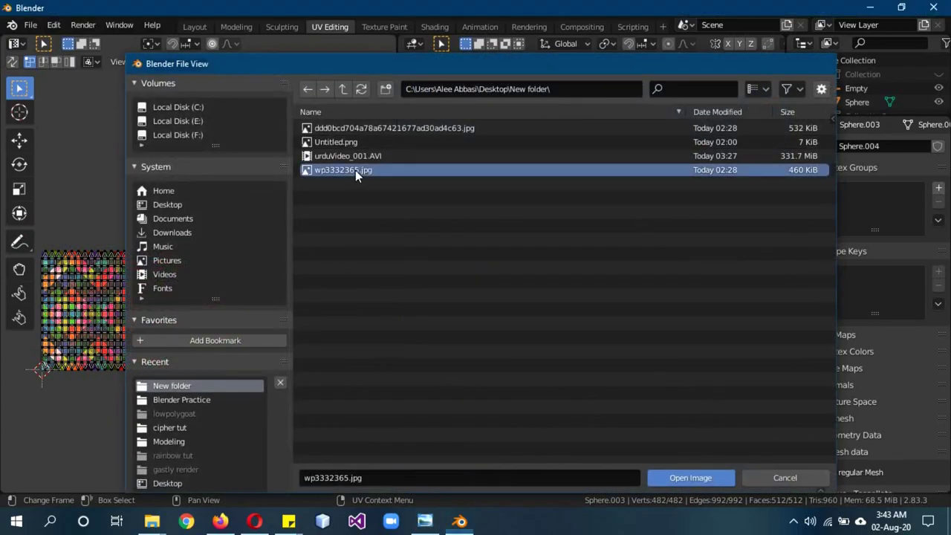
pyautogui.doubleClick(355, 170)
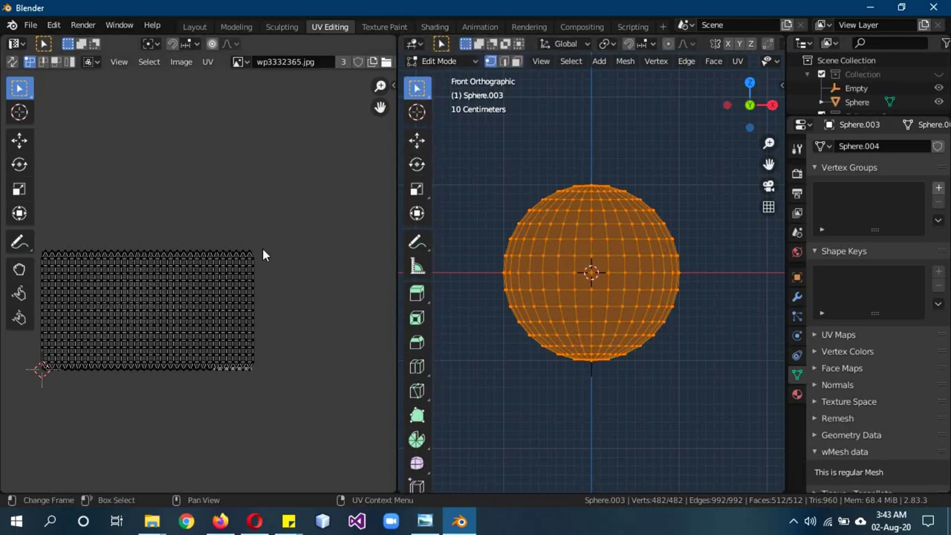
pyautogui.scroll(5, 263, 254)
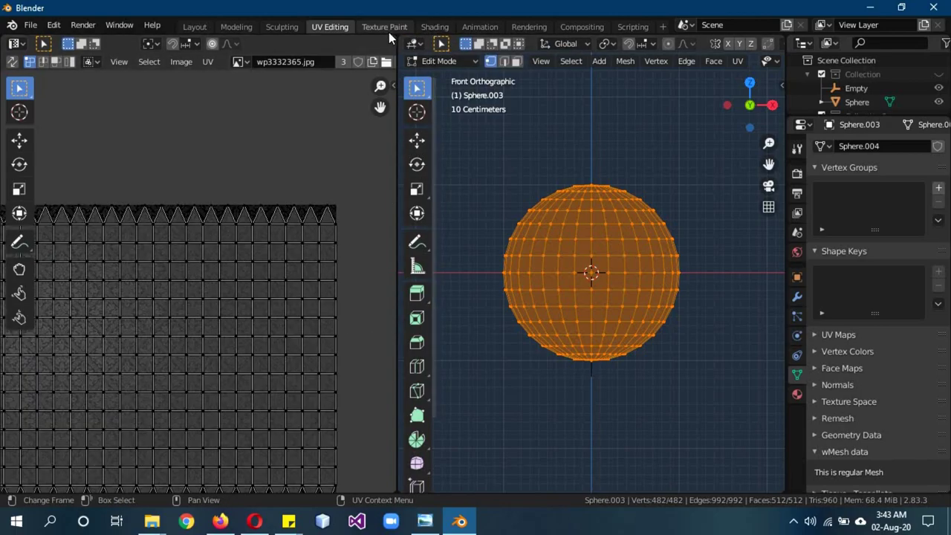
pyautogui.scroll(-4, 260, 311)
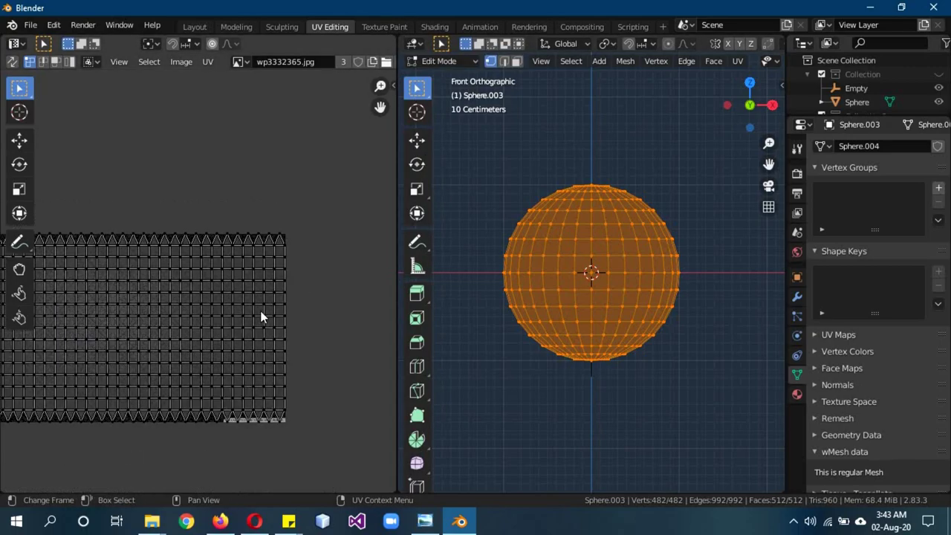
pyautogui.moveTo(215, 407); pyautogui.dragTo(300, 443, button='middle')
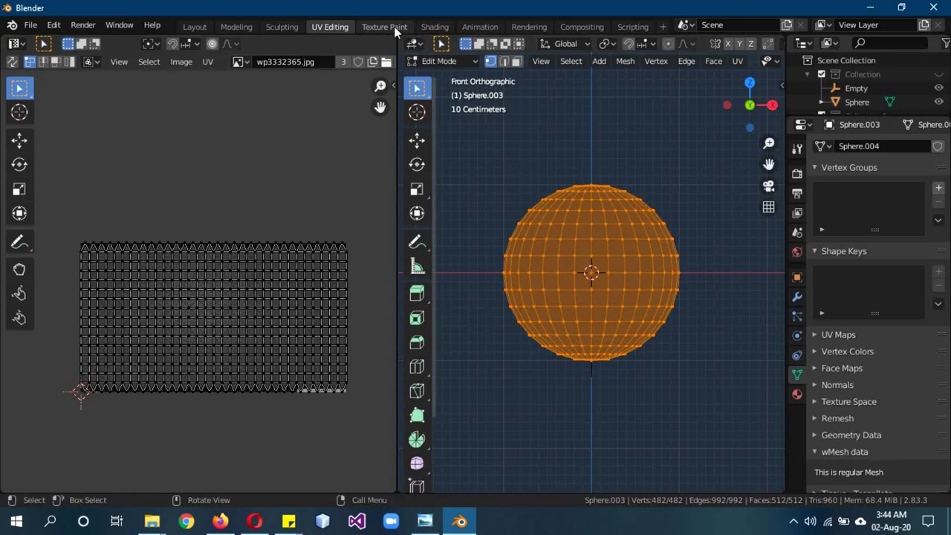
# Reconnect the Mix Shader to Material Output Surface and view the sphere from the front.
pyautogui.click(433, 28)
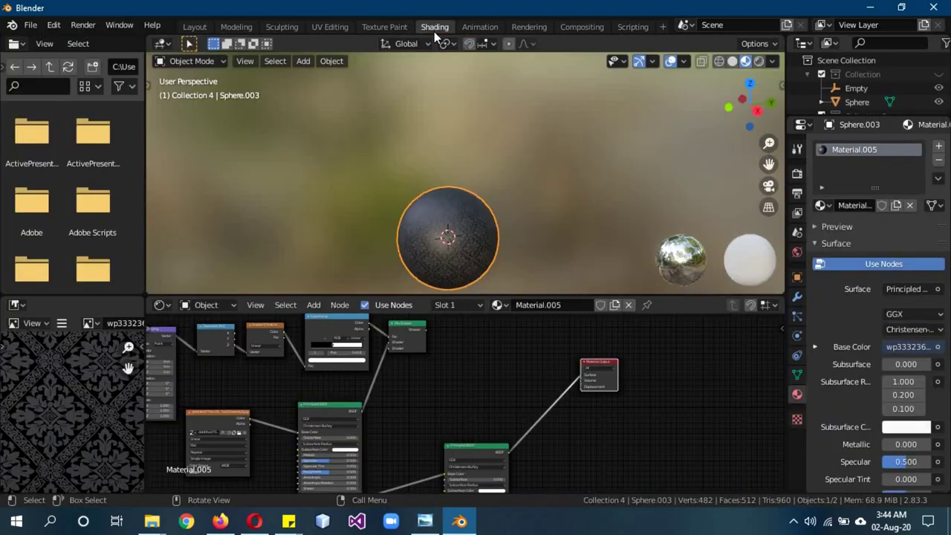
pyautogui.moveTo(579, 375)
pyautogui.mouseDown()
pyautogui.moveTo(452, 368)
pyautogui.moveTo(394, 355)
pyautogui.moveTo(394, 346)
pyautogui.moveTo(582, 376)
pyautogui.mouseUp()
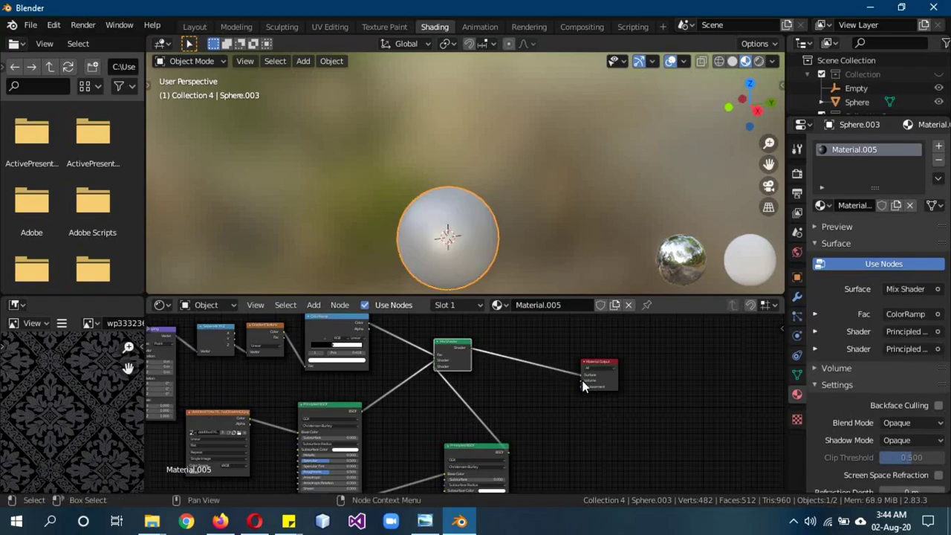
pyautogui.scroll(2, 566, 236)
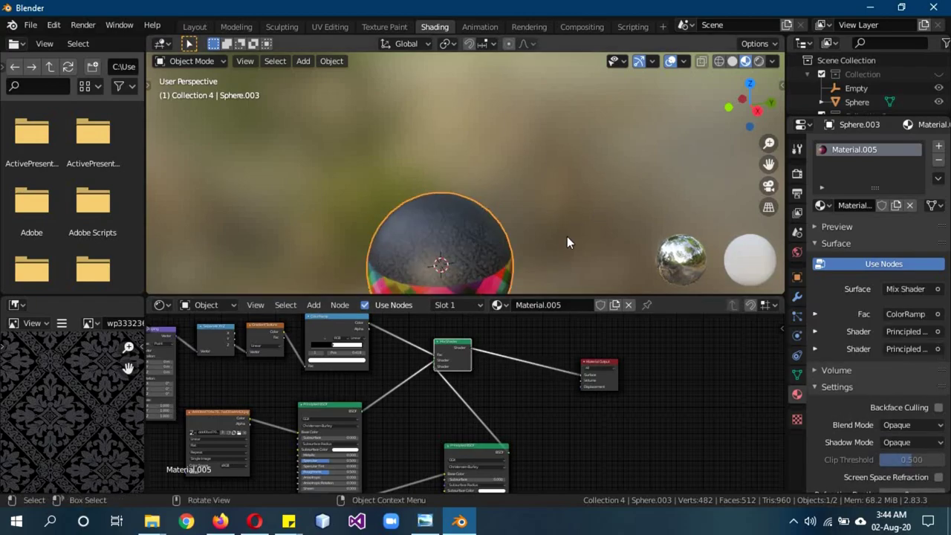
pyautogui.moveTo(566, 238); pyautogui.dragTo(592, 209, button='middle')
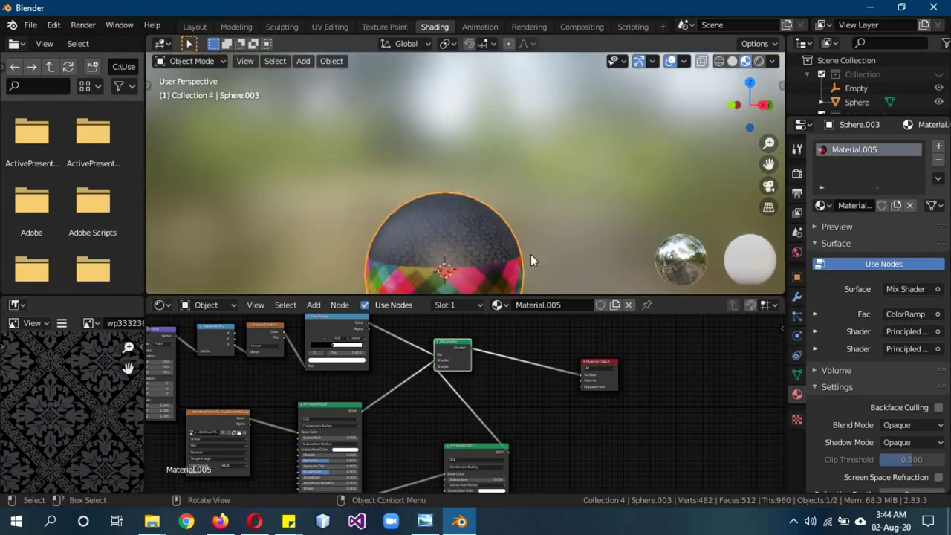
pyautogui.press('KP_1')
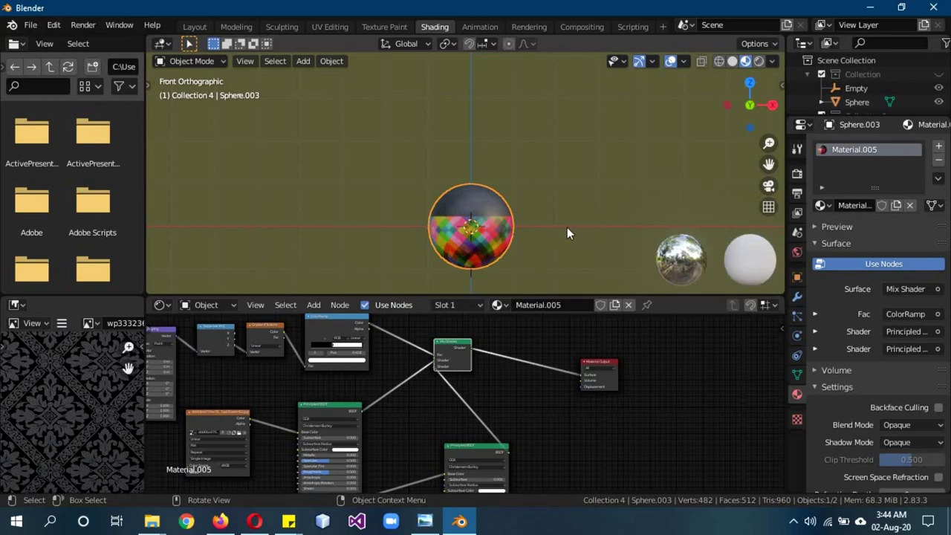
# Set the material's blend mode and shadow mode to Alpha Clip and reposition the Mix Shader.
pyautogui.click(895, 426)
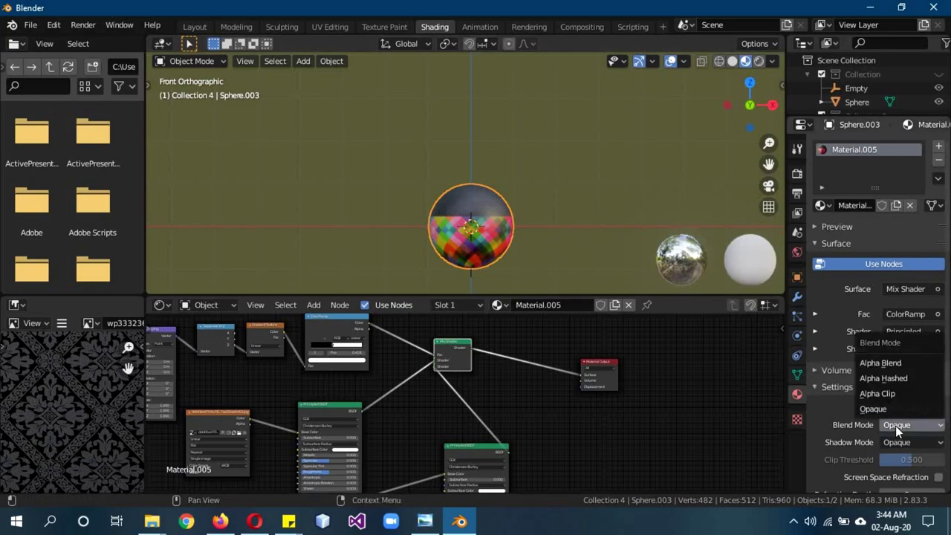
pyautogui.click(887, 394)
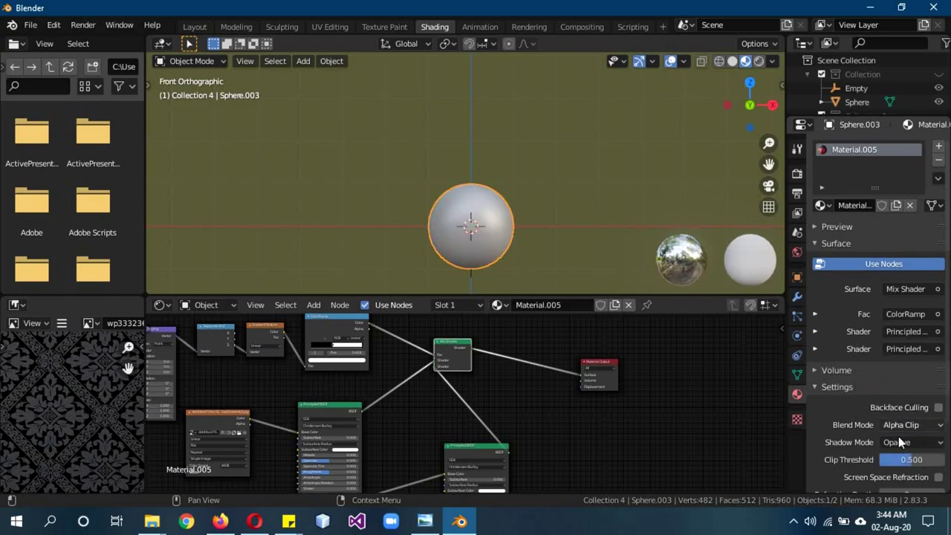
pyautogui.click(903, 441)
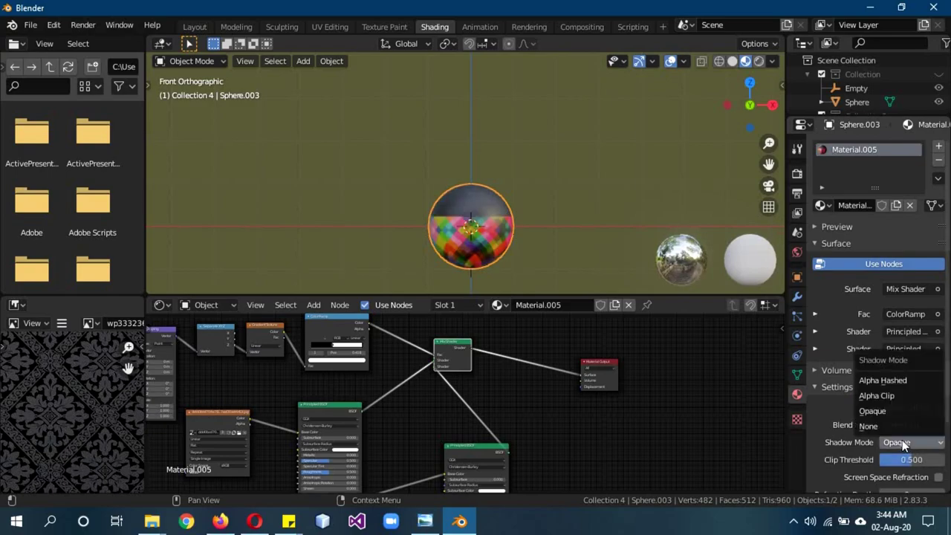
pyautogui.click(886, 395)
pyautogui.moveTo(456, 358); pyautogui.dragTo(400, 391)
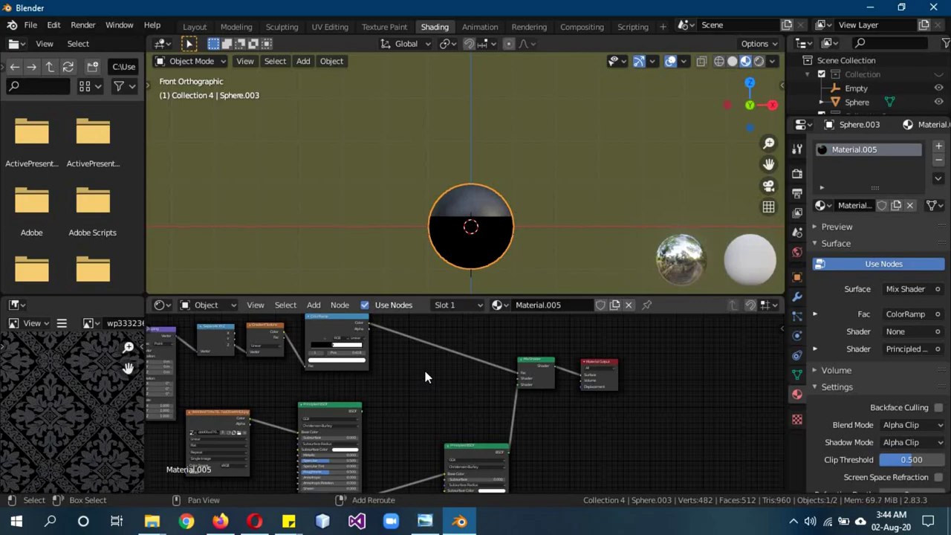
# Add a Transparent BSDF (search 'tra') and link it into the Mix Shader.
pyautogui.hotkey('shift', 'a')
pyautogui.click(390, 344)
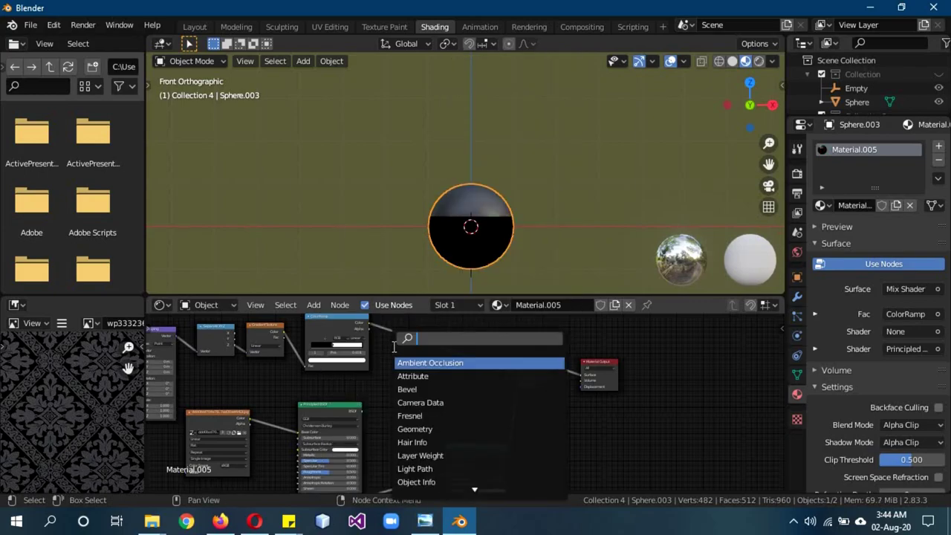
pyautogui.write('tra')
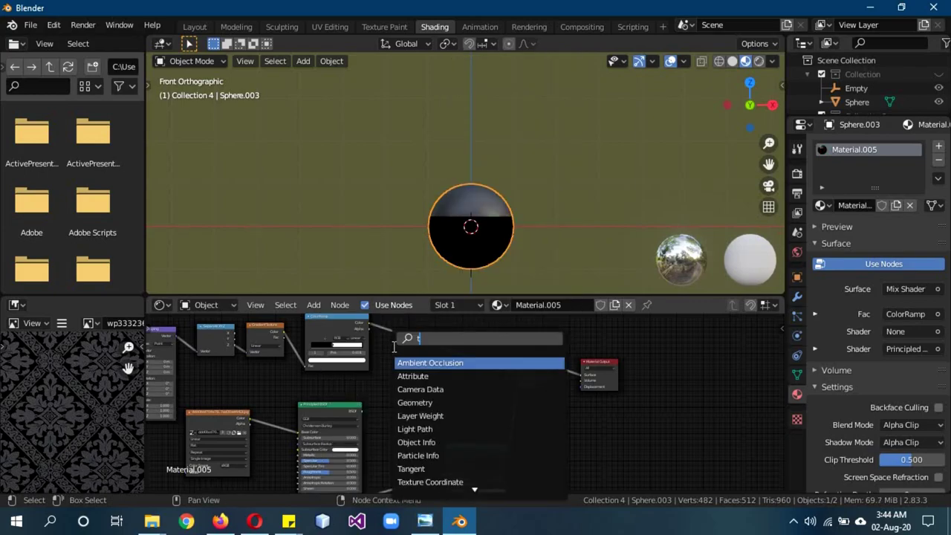
pyautogui.click(431, 375)
pyautogui.click(438, 396)
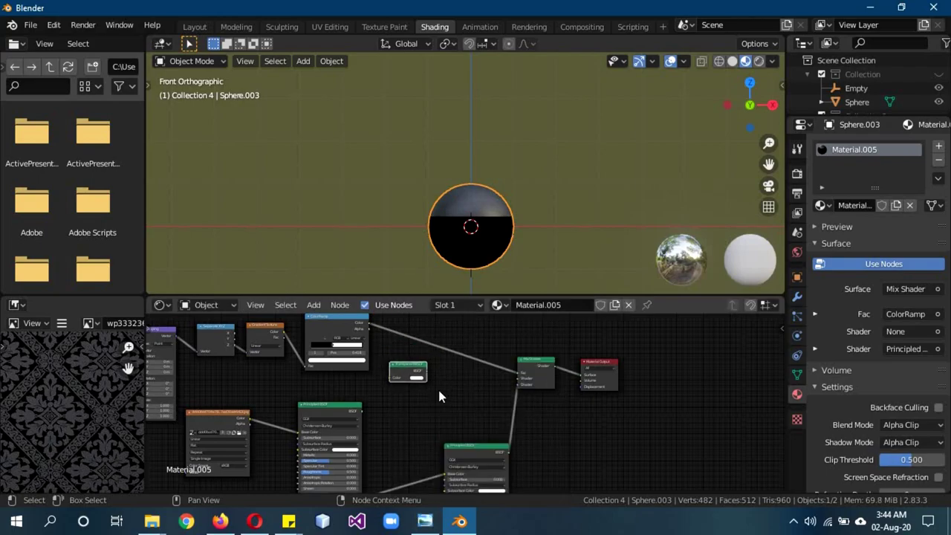
pyautogui.moveTo(427, 373); pyautogui.dragTo(518, 378)
pyautogui.moveTo(568, 221); pyautogui.dragTo(531, 231, button='middle')
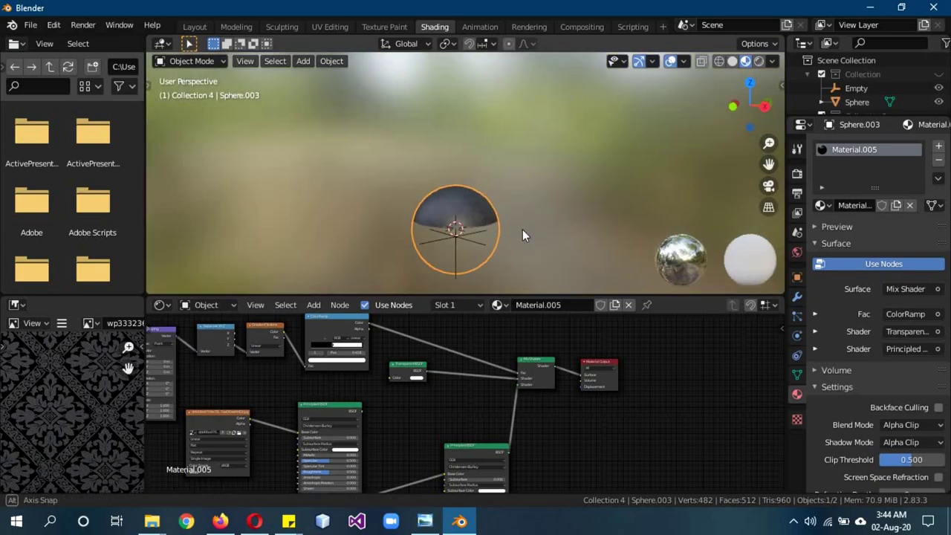
# From the front view, move Empty.003 vertically along Z to a new height.
pyautogui.press('KP_1')
pyautogui.scroll(-5, 865, 85)
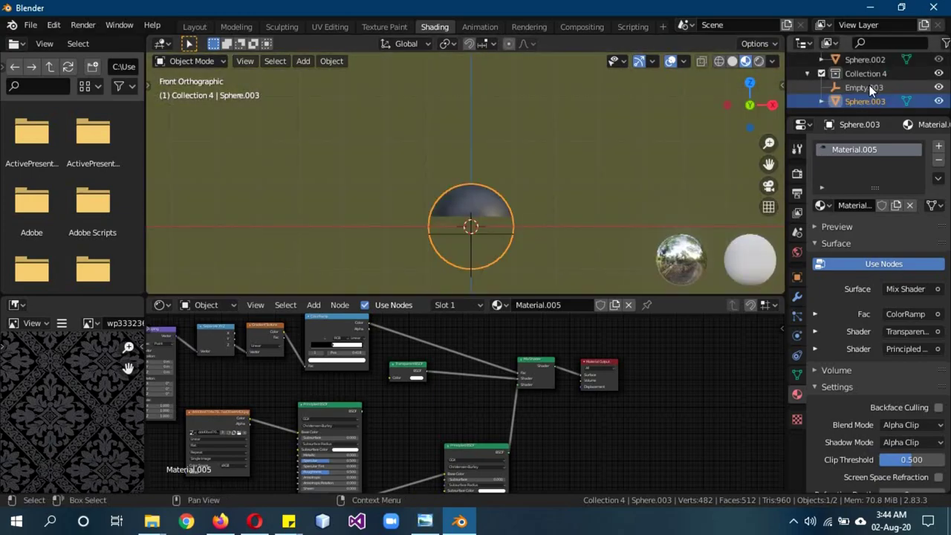
pyautogui.click(827, 89)
pyautogui.press('g')
pyautogui.press('z')
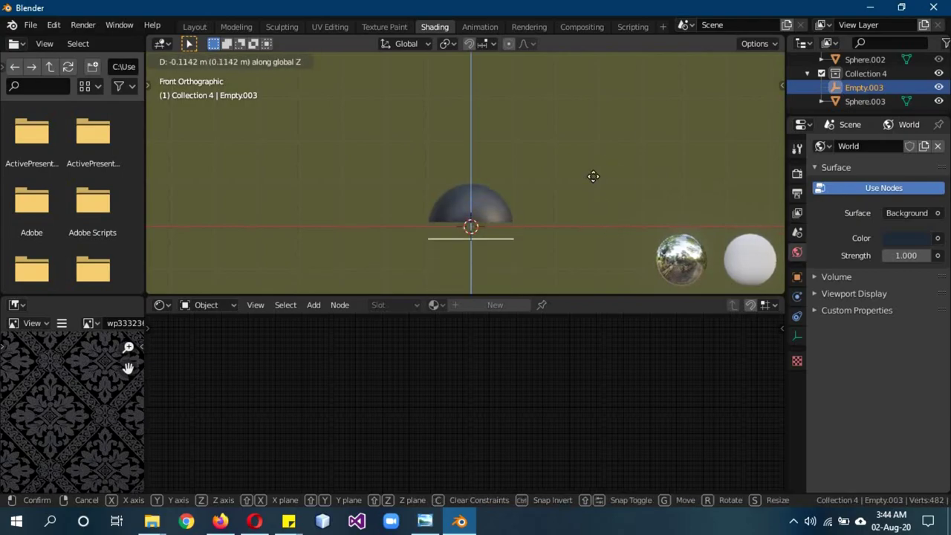
pyautogui.click(591, 148)
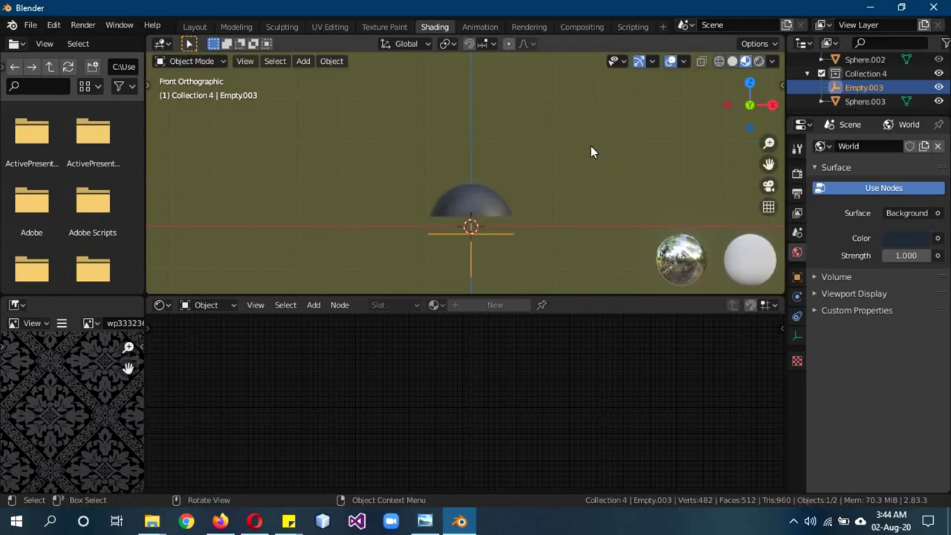
# Feed Separate XYZ's X into the sphere's Gradient Texture and clear Empty.003 as coordinate object.
pyautogui.click(494, 205)
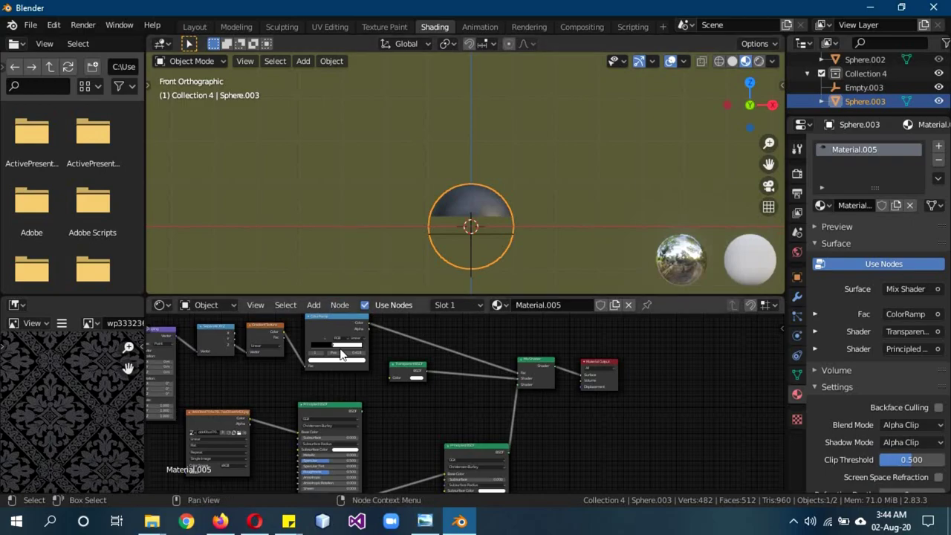
pyautogui.scroll(3, 268, 384)
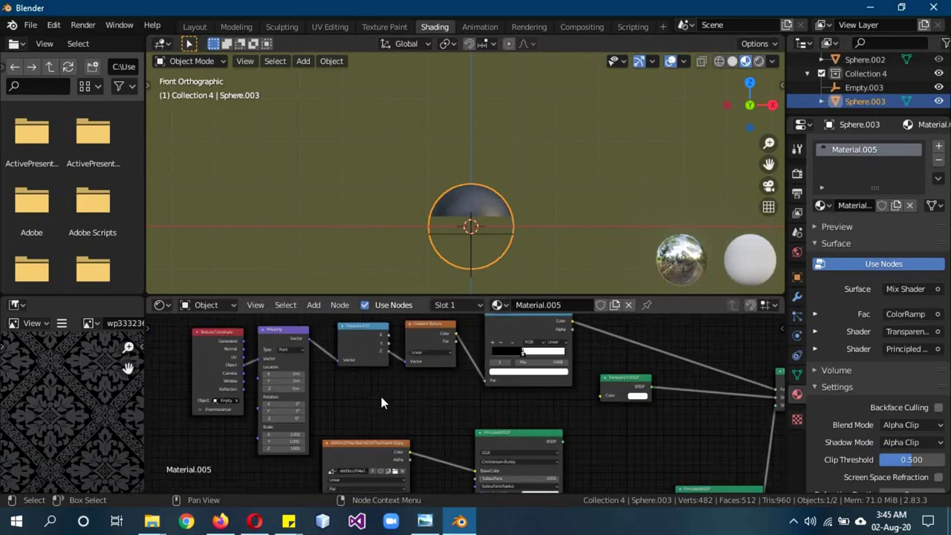
pyautogui.scroll(2, 381, 397)
pyautogui.moveTo(370, 359); pyautogui.dragTo(396, 394)
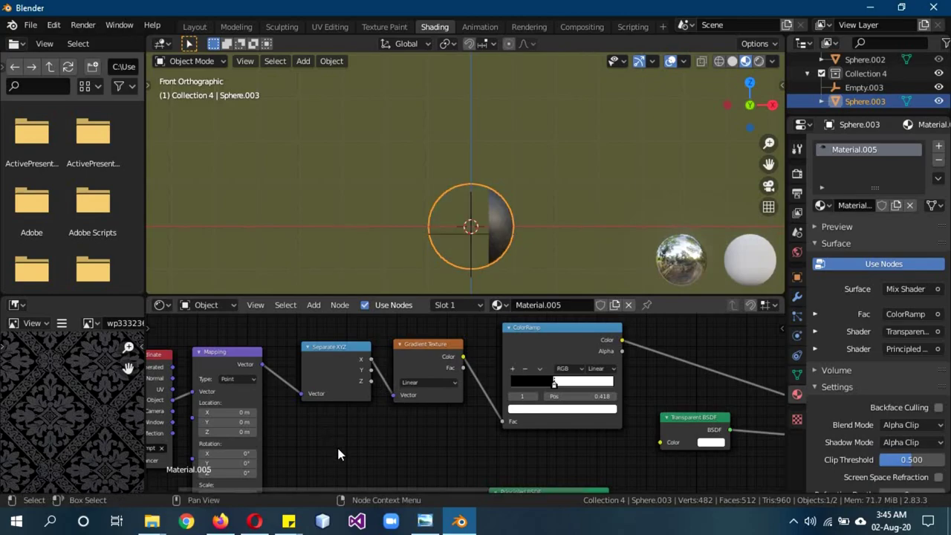
pyautogui.moveTo(338, 455); pyautogui.dragTo(500, 421, button='middle')
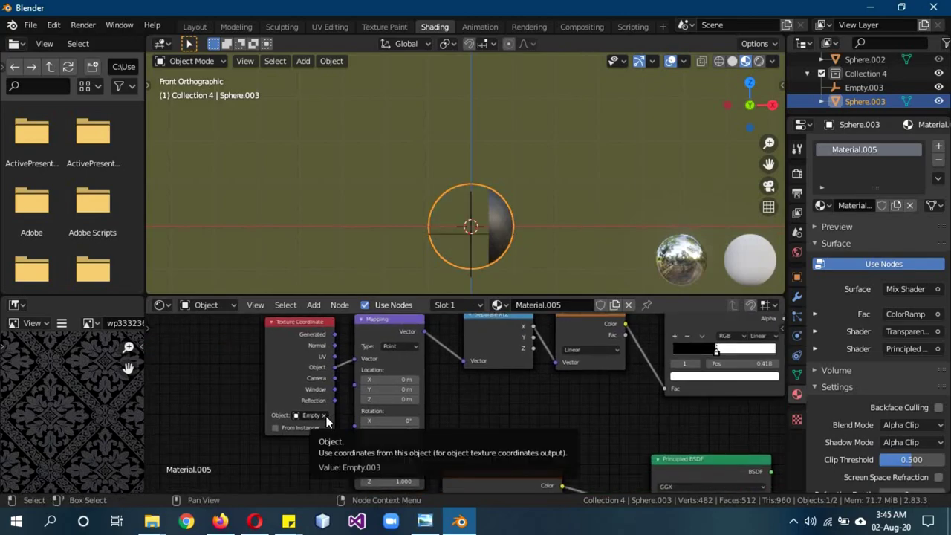
pyautogui.click(324, 415)
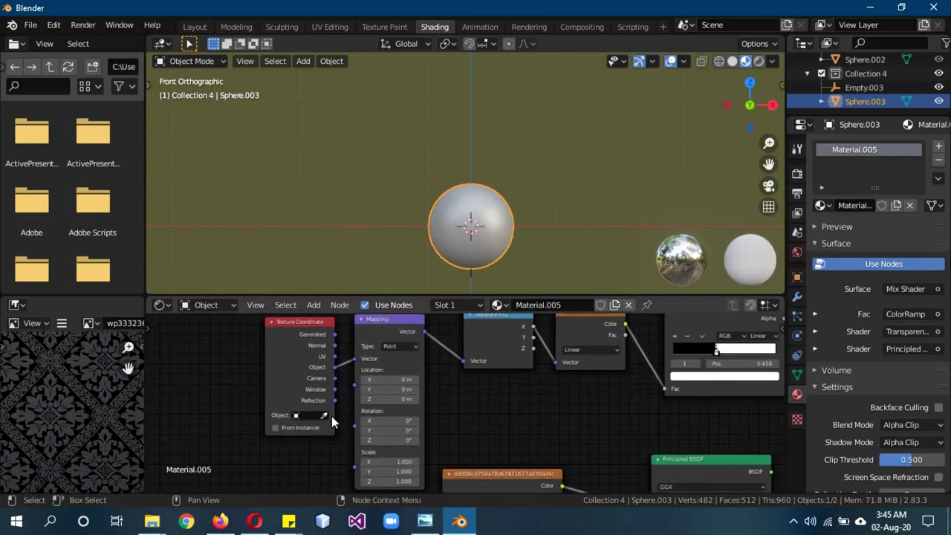
pyautogui.click(192, 25)
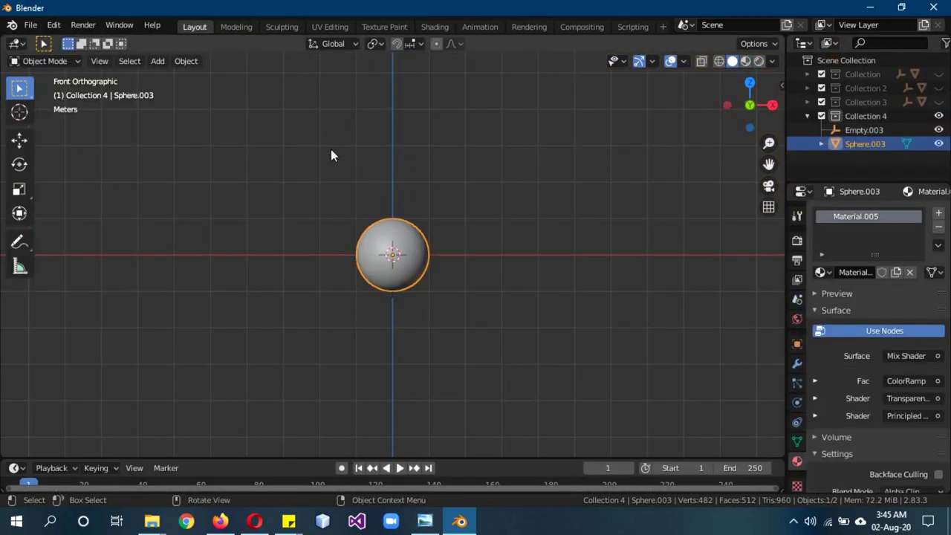
# Add a circle mesh rotated 90° on Y, shifted along X and scaled up.
pyautogui.hotkey('shift', 'a')
pyautogui.moveTo(292, 141)
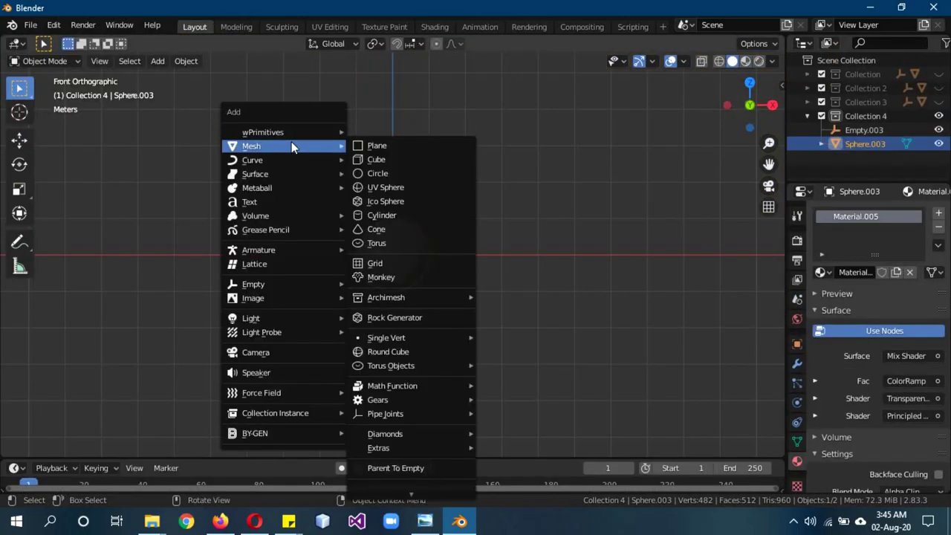
pyautogui.click(392, 174)
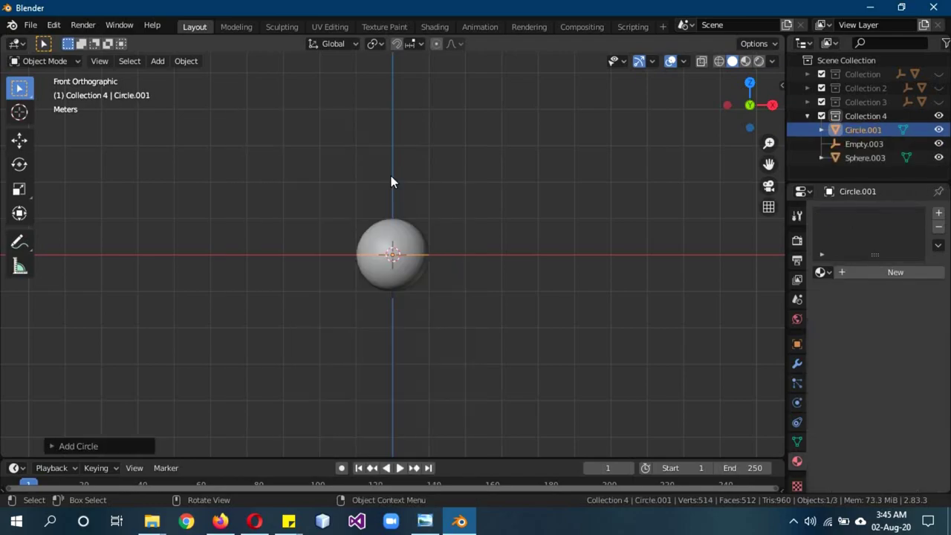
pyautogui.write('ry90')
pyautogui.press('Return')
pyautogui.press('g')
pyautogui.press('x')
pyautogui.click(438, 220)
pyautogui.moveTo(438, 221); pyautogui.dragTo(461, 265, button='middle')
pyautogui.press('s')
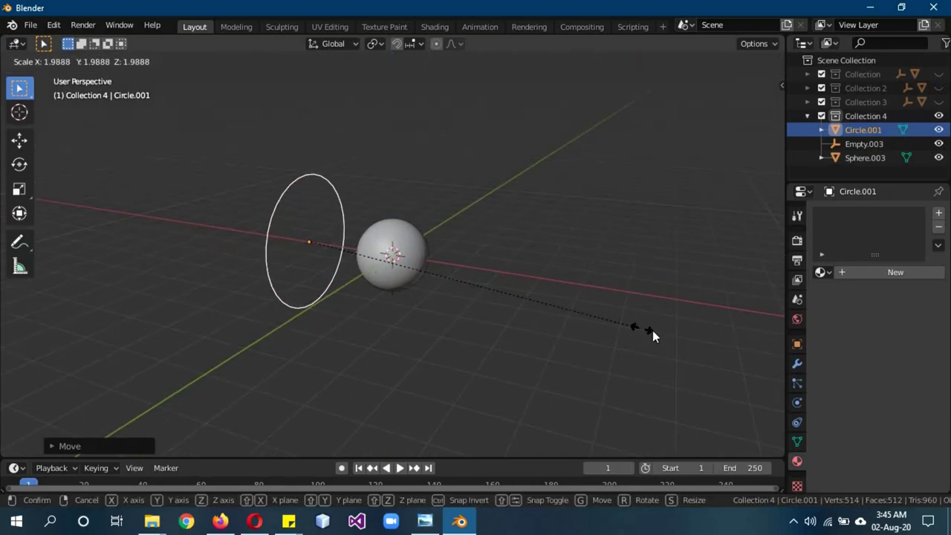
pyautogui.click(79, 392)
# Fill the circle with a face and apply all transforms to it.
pyautogui.press('Tab')
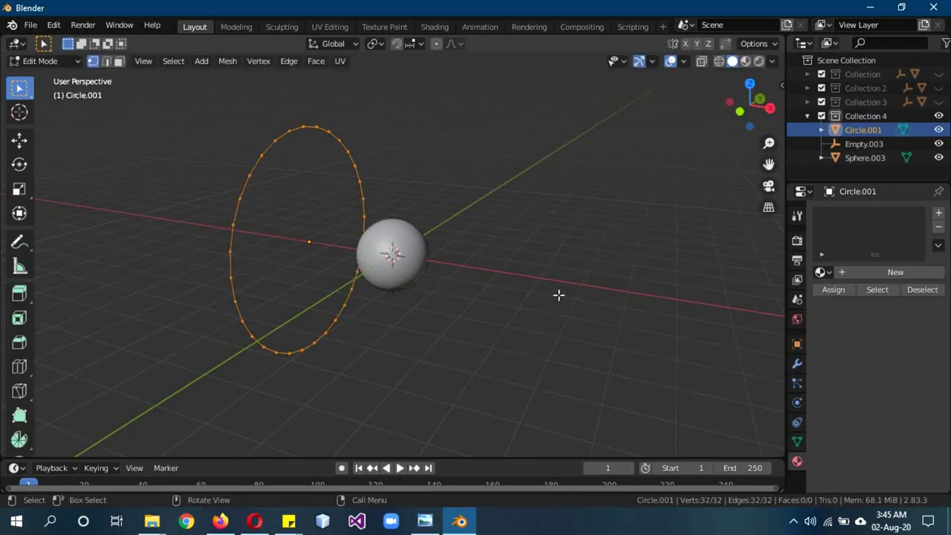
pyautogui.press('f')
pyautogui.press('Tab')
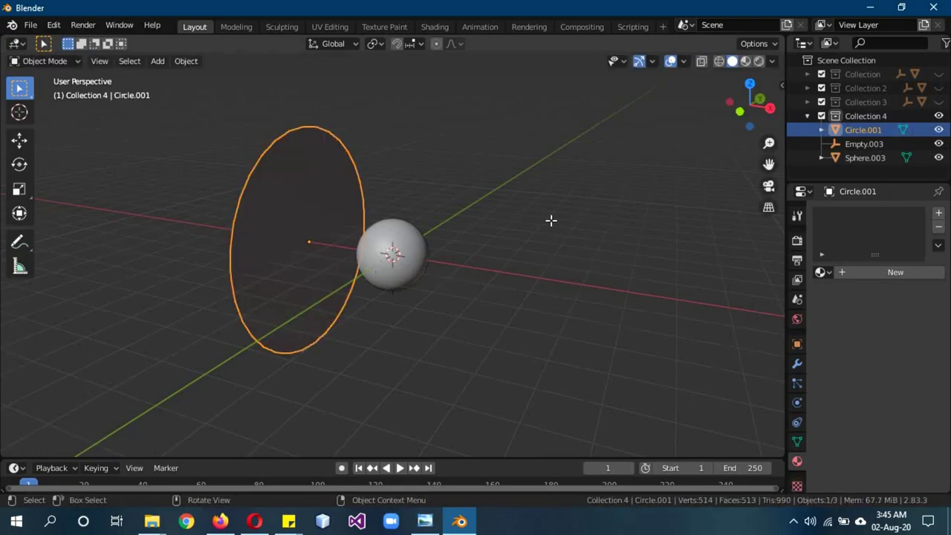
pyautogui.hotkey('ctrl', 'a')
pyautogui.click(551, 219)
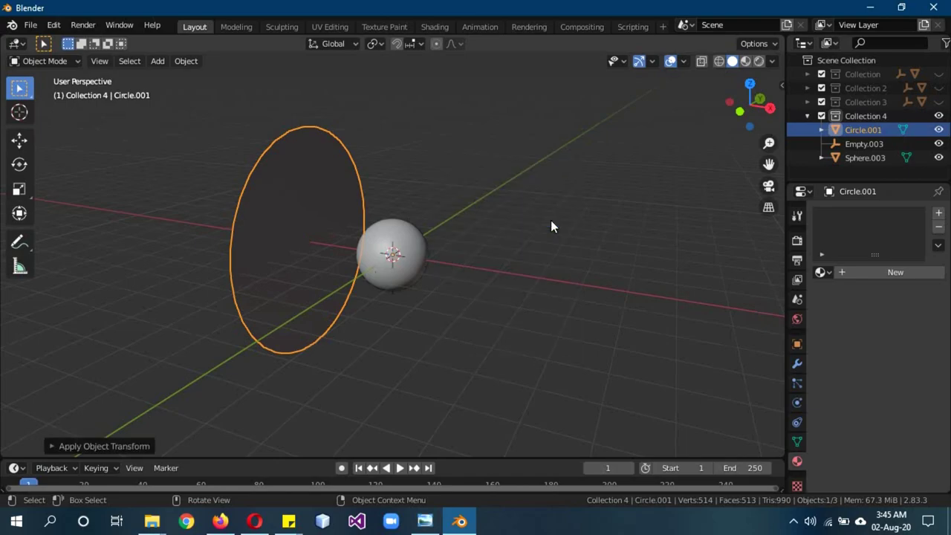
pyautogui.moveTo(533, 262); pyautogui.dragTo(566, 316, button='middle')
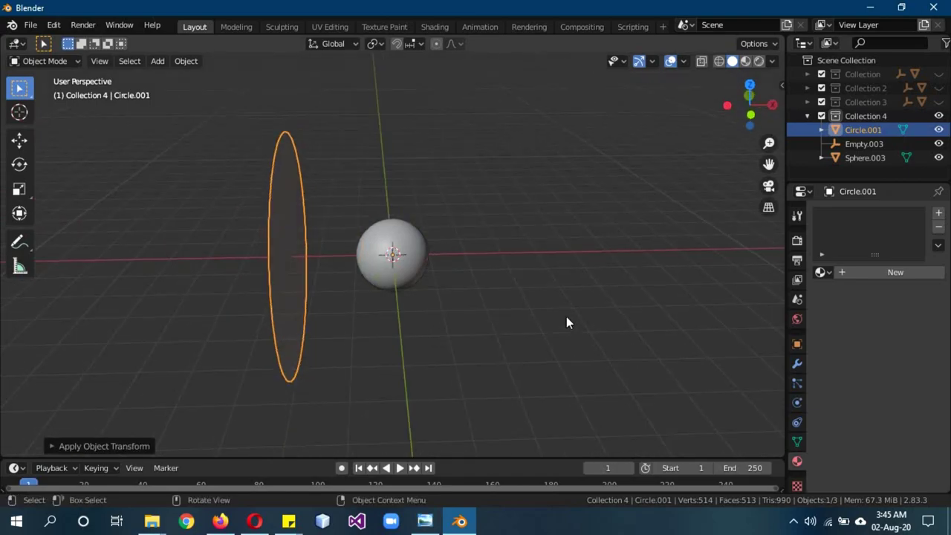
pyautogui.scroll(2, 523, 334)
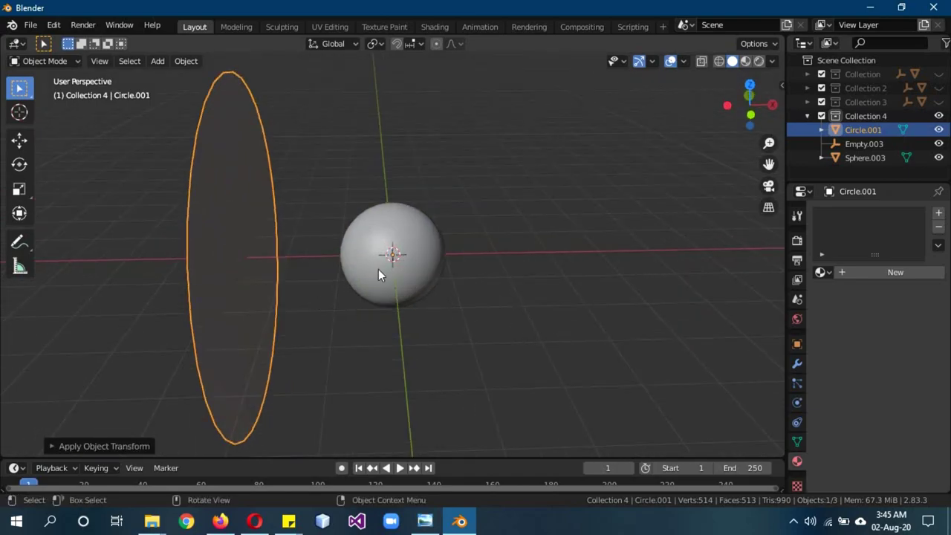
# In Edit Mode, slide the disc mesh along X so it's centred on the sphere.
pyautogui.press('Tab')
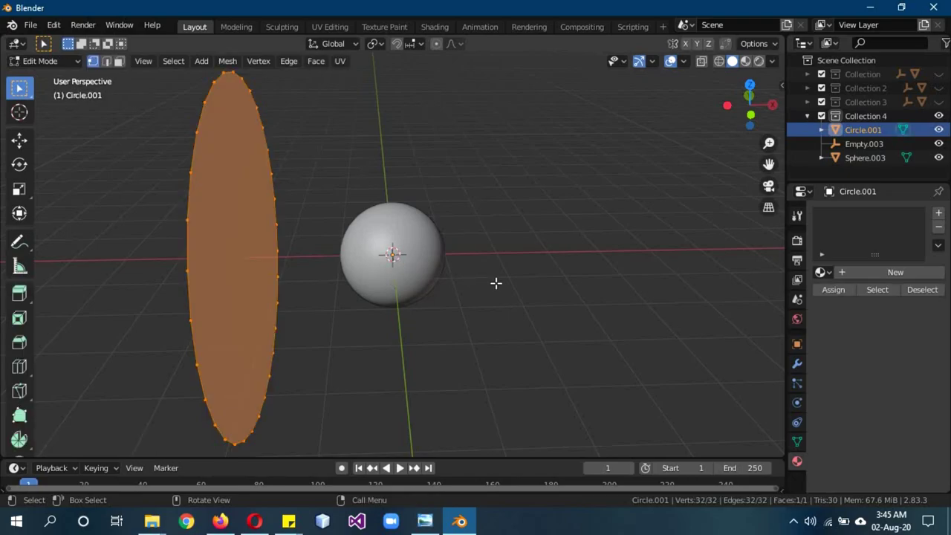
pyautogui.press('g')
pyautogui.press('x')
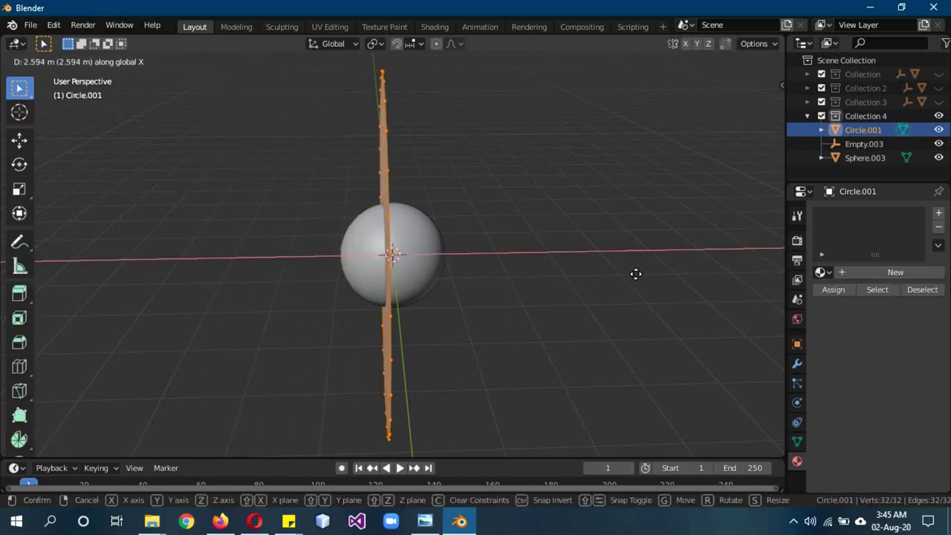
pyautogui.click(647, 271)
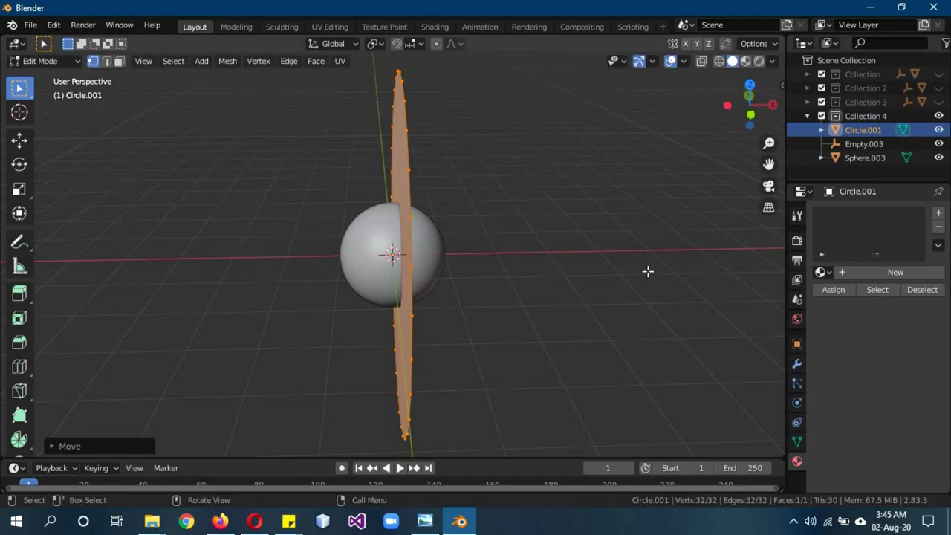
pyautogui.press('KP_1')
pyautogui.press('g')
pyautogui.press('x')
pyautogui.click(641, 269)
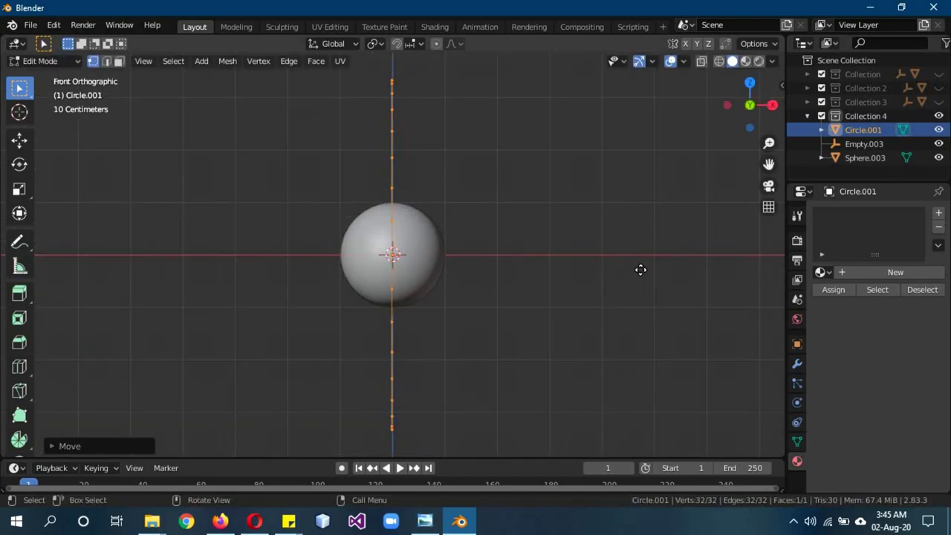
pyautogui.press('Tab')
# Move the circle object about 4.2 m to the left along X.
pyautogui.moveTo(598, 271); pyautogui.dragTo(562, 308, button='middle')
pyautogui.scroll(-3, 562, 314)
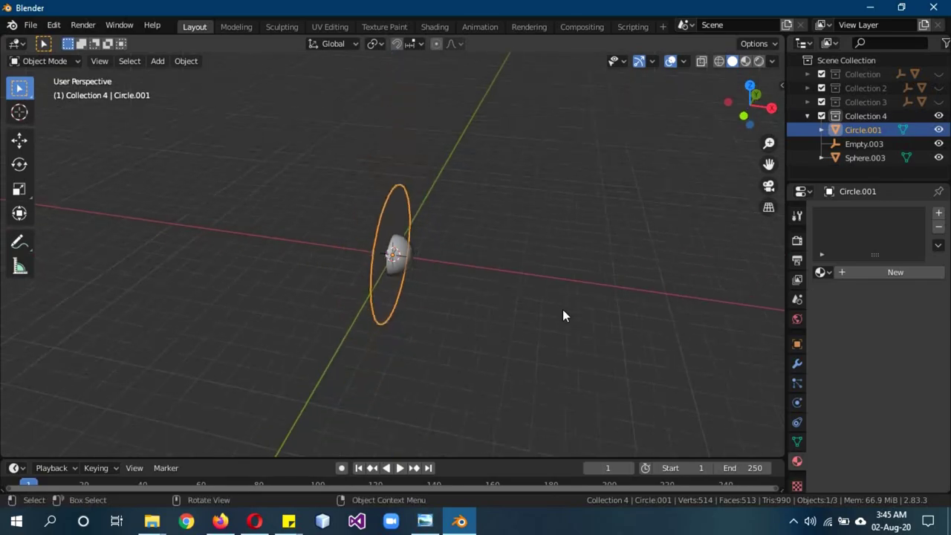
pyautogui.press('g')
pyautogui.press('x')
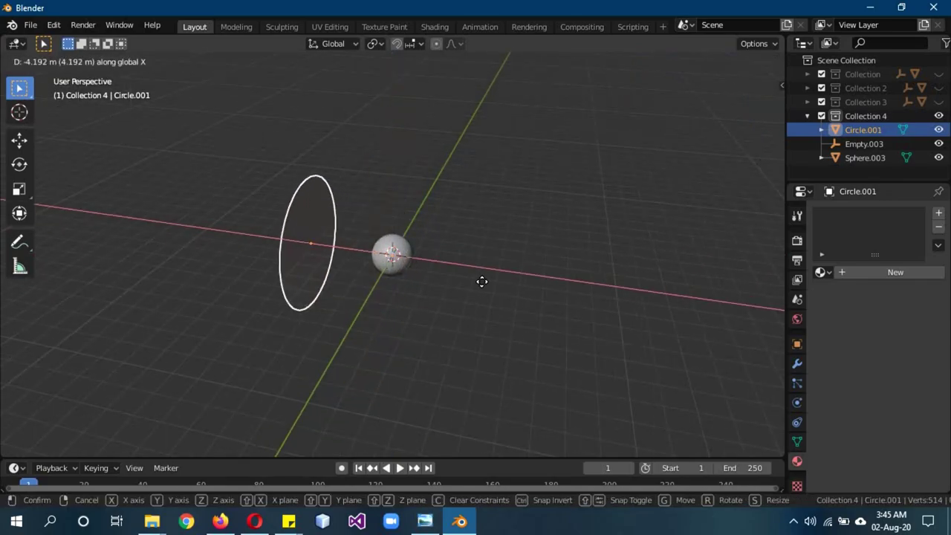
pyautogui.click(482, 281)
pyautogui.scroll(4, 384, 300)
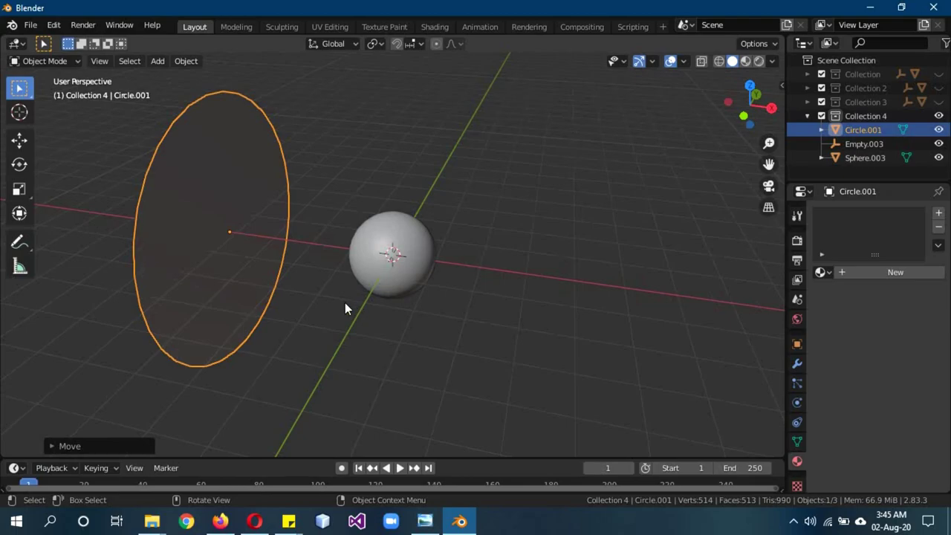
# In Shading, set the sphere's Texture Coordinate Object to the Circle.
pyautogui.click(389, 261)
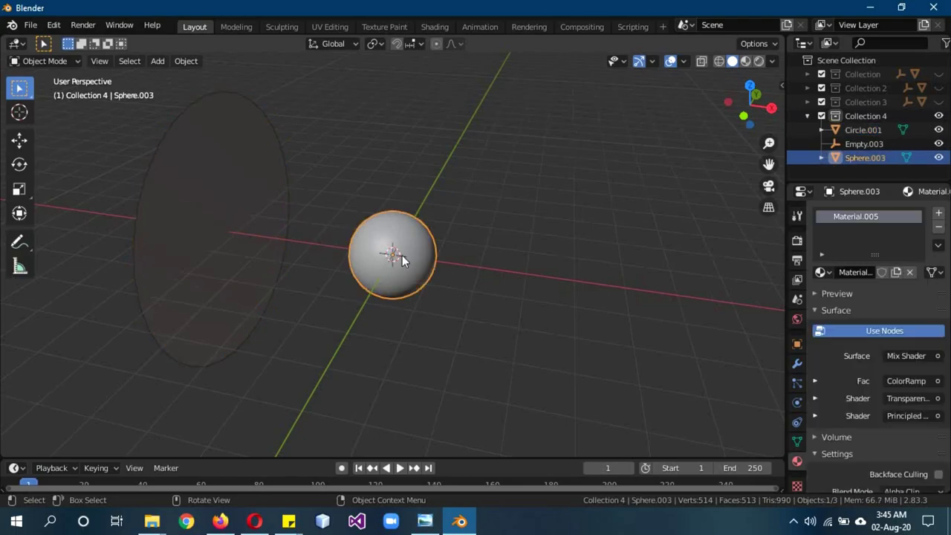
pyautogui.click(435, 26)
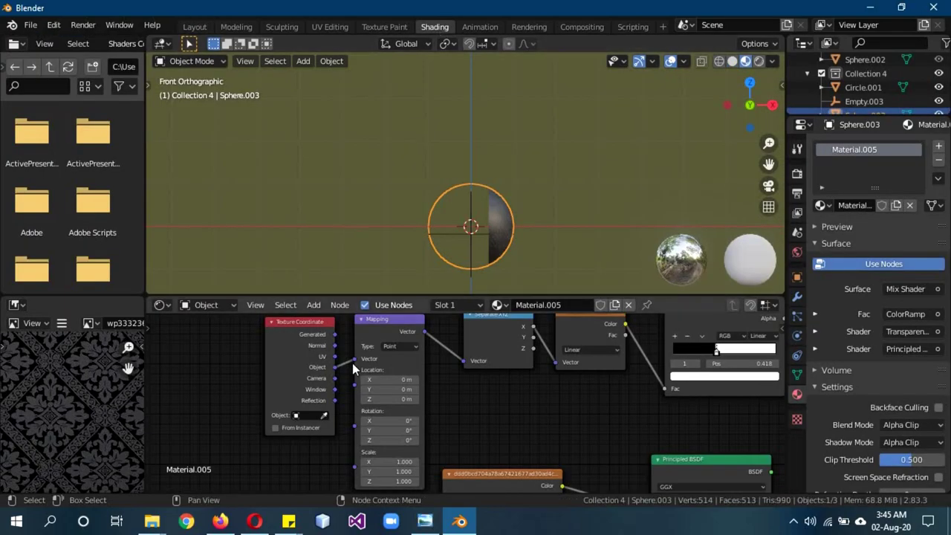
pyautogui.scroll(-5, 359, 235)
pyautogui.moveTo(411, 223); pyautogui.dragTo(386, 245, button='middle')
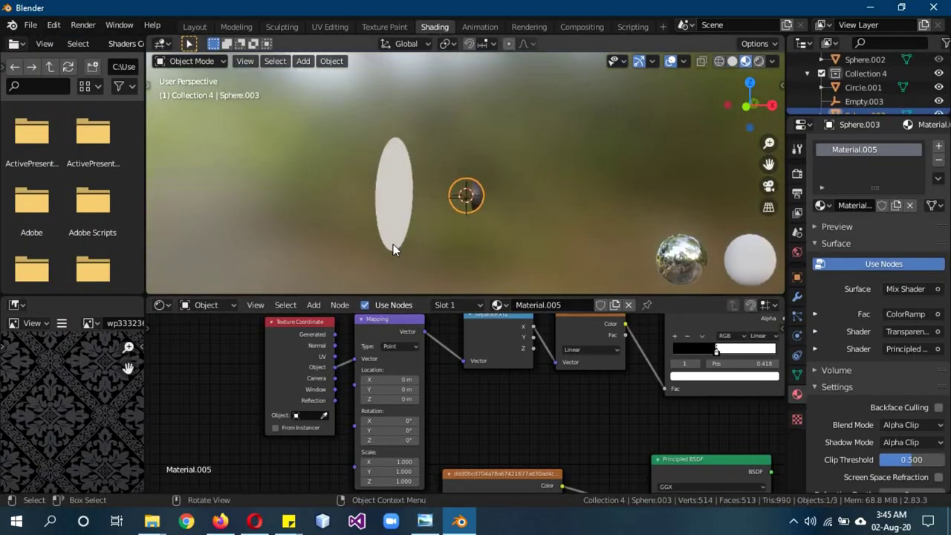
pyautogui.click(324, 415)
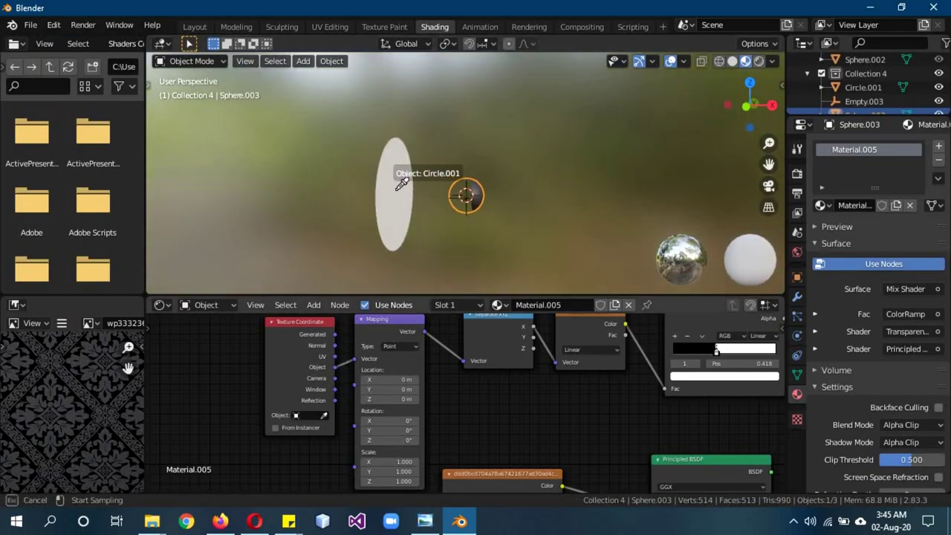
pyautogui.click(401, 184)
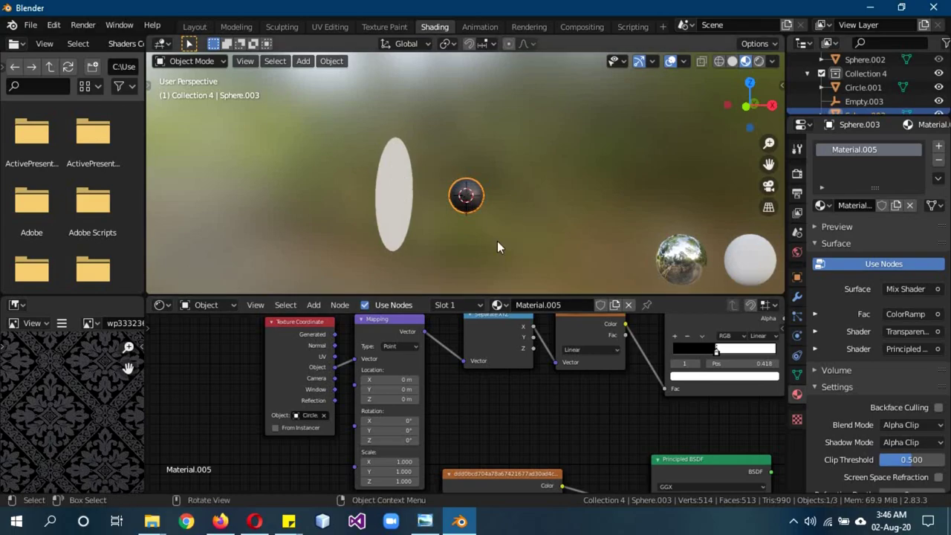
# Back in Layout, switch the viewport to rendered preview at a level side angle.
pyautogui.click(201, 27)
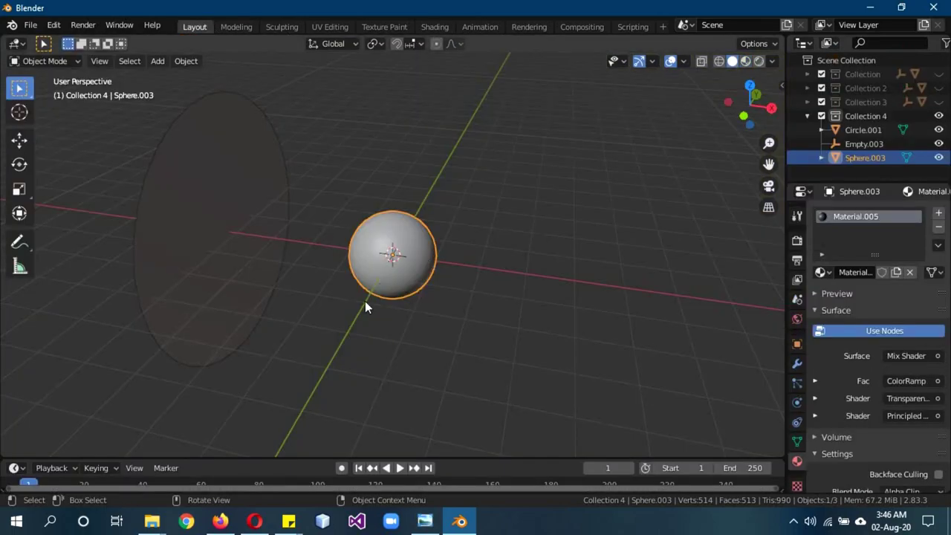
pyautogui.press('z')
pyautogui.click(599, 257)
pyautogui.moveTo(482, 312)
pyautogui.keyDown('alt'); pyautogui.mouseDown(button='middle')
pyautogui.moveTo(548, 258)
pyautogui.moveTo(505, 297)
pyautogui.mouseUp(button='middle'); pyautogui.keyUp('alt')
pyautogui.scroll(6, 496, 302)
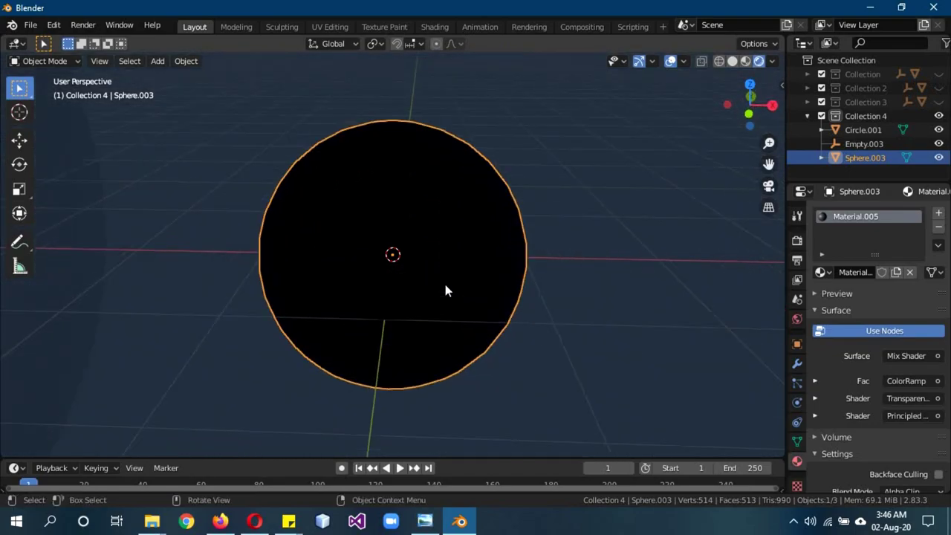
pyautogui.scroll(-6, 554, 311)
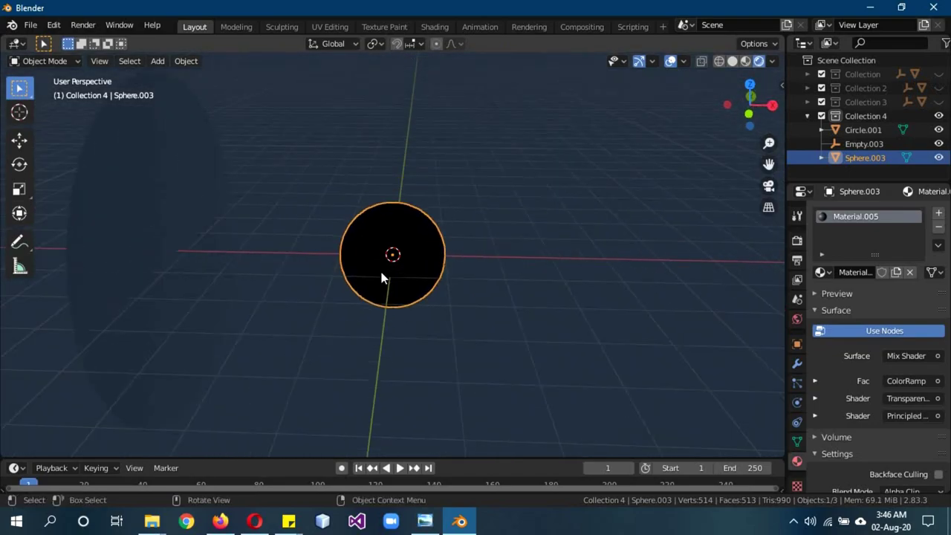
pyautogui.scroll(1, 399, 266)
# Give Circle.001 a new material with a white Emission surface shader.
pyautogui.click(169, 250)
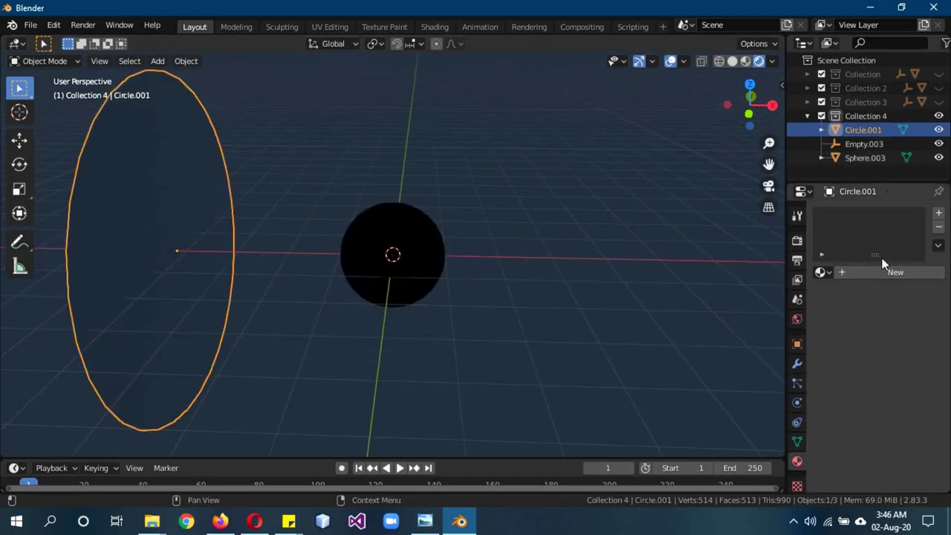
pyautogui.click(876, 277)
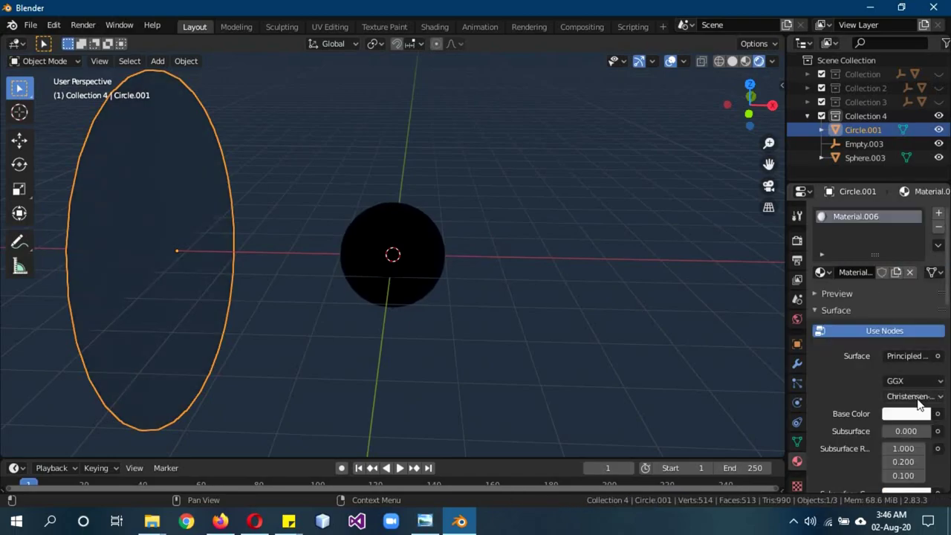
pyautogui.click(908, 356)
pyautogui.click(788, 80)
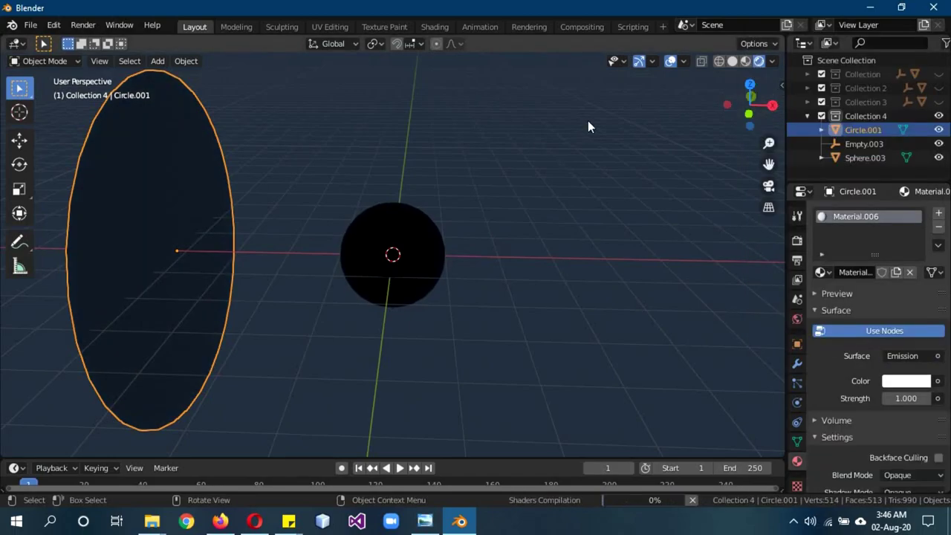
pyautogui.click(456, 275)
pyautogui.moveTo(505, 277); pyautogui.dragTo(292, 245, button='middle')
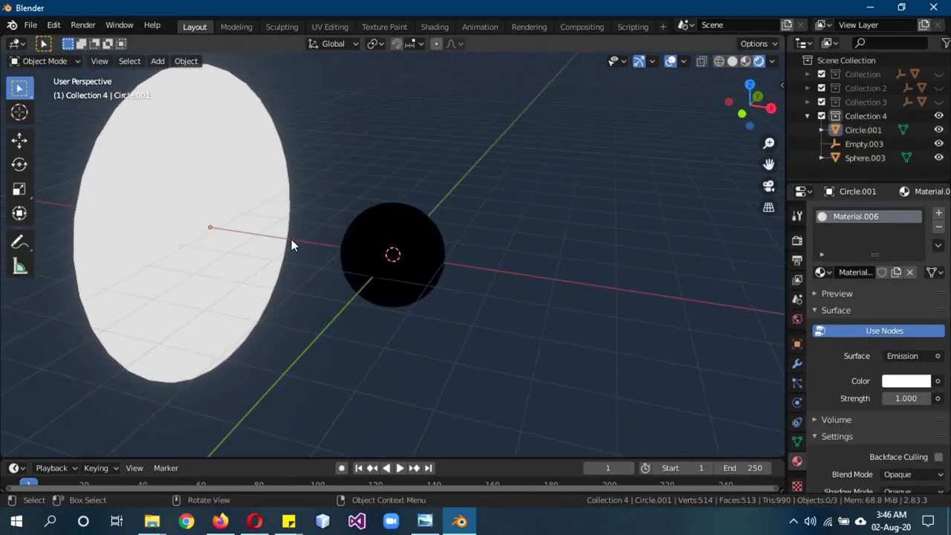
pyautogui.click(413, 263)
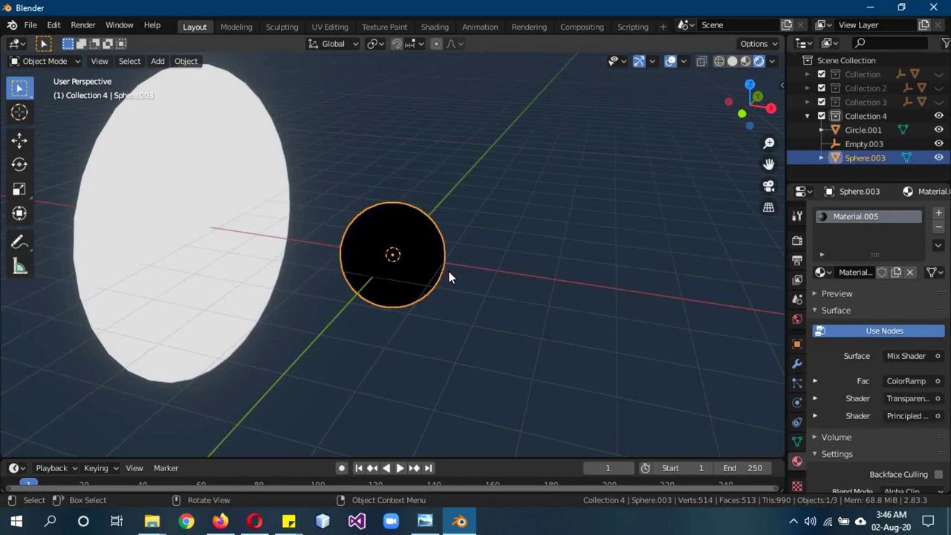
# Move Sphere.003 3.521 m left along X so it straddles the glowing disc.
pyautogui.press('KP_1')
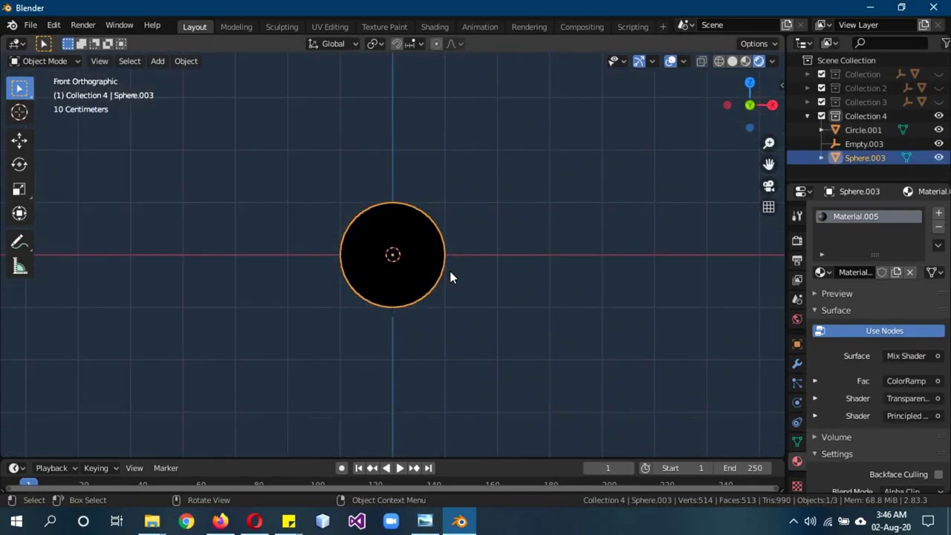
pyautogui.press('g')
pyautogui.press('x')
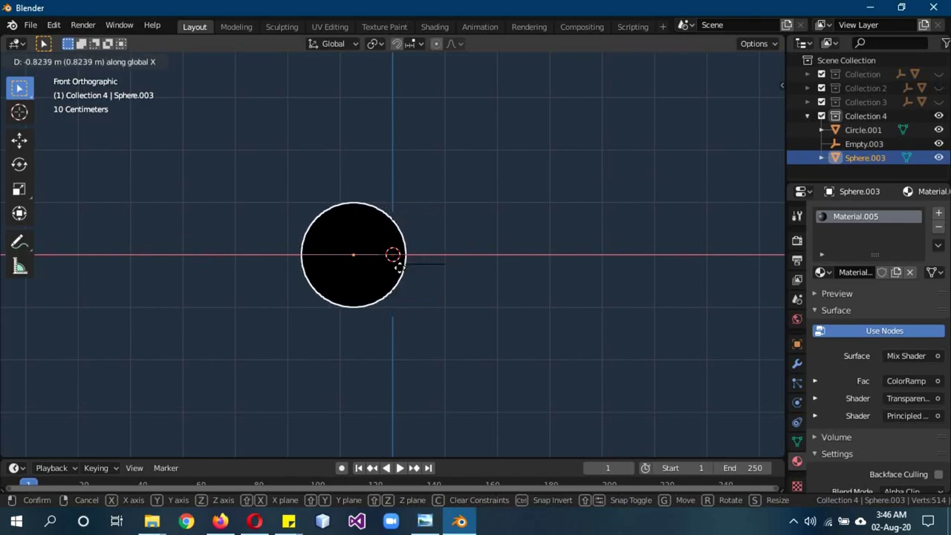
pyautogui.click(265, 261)
pyautogui.moveTo(265, 261); pyautogui.dragTo(218, 308, button='middle')
pyautogui.click(378, 263)
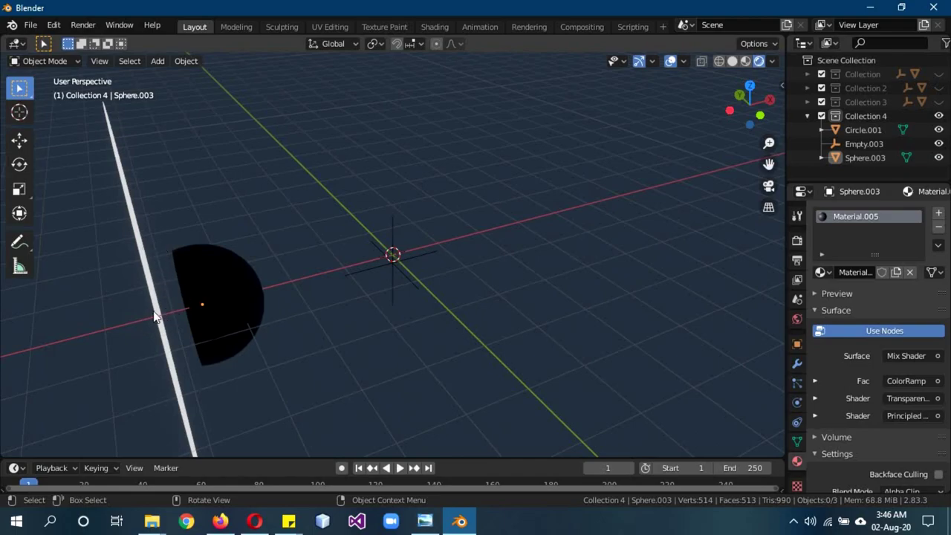
pyautogui.moveTo(132, 265); pyautogui.dragTo(127, 213, button='middle')
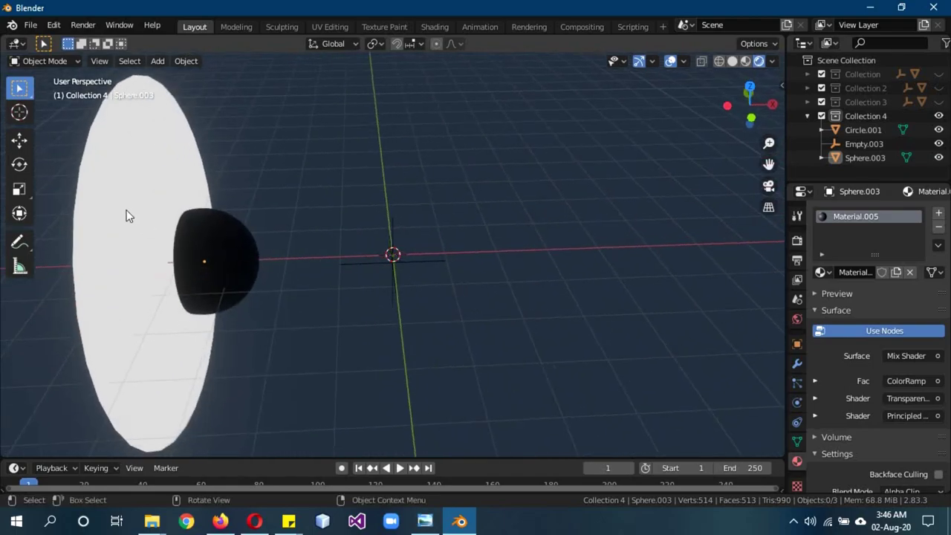
pyautogui.click(126, 212)
pyautogui.moveTo(262, 326); pyautogui.dragTo(250, 299, button='middle')
pyautogui.click(246, 293)
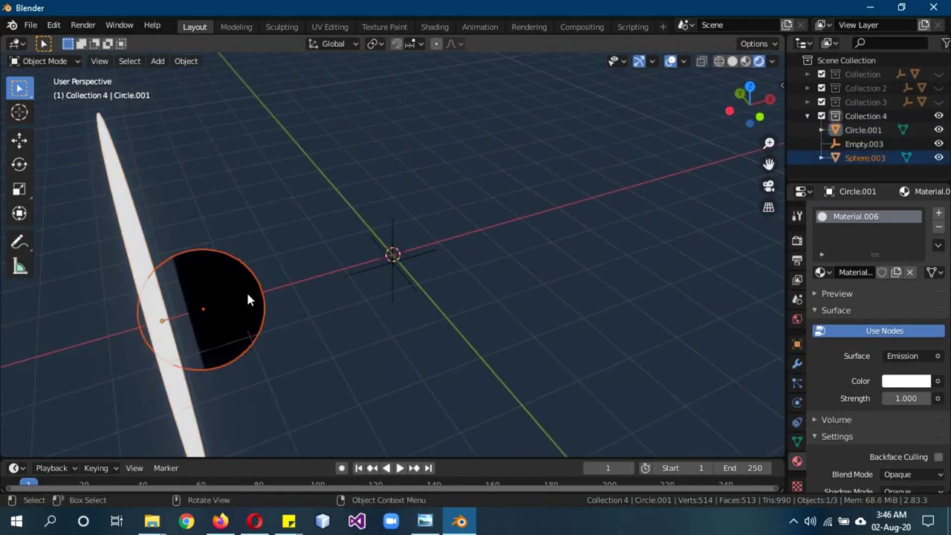
# In Shading, select the sphere and bring its ColorRamp node into view.
pyautogui.click(434, 26)
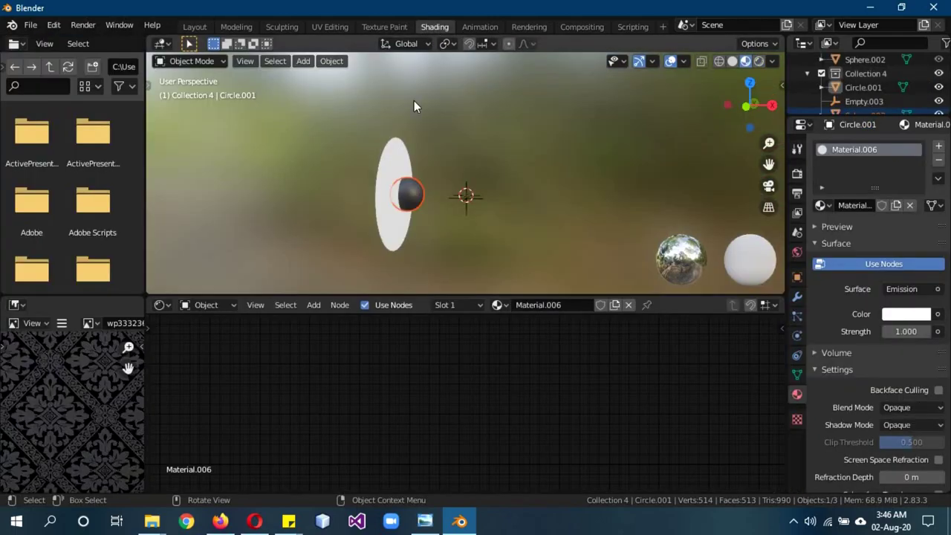
pyautogui.press('KP_1')
pyautogui.scroll(2, 459, 213)
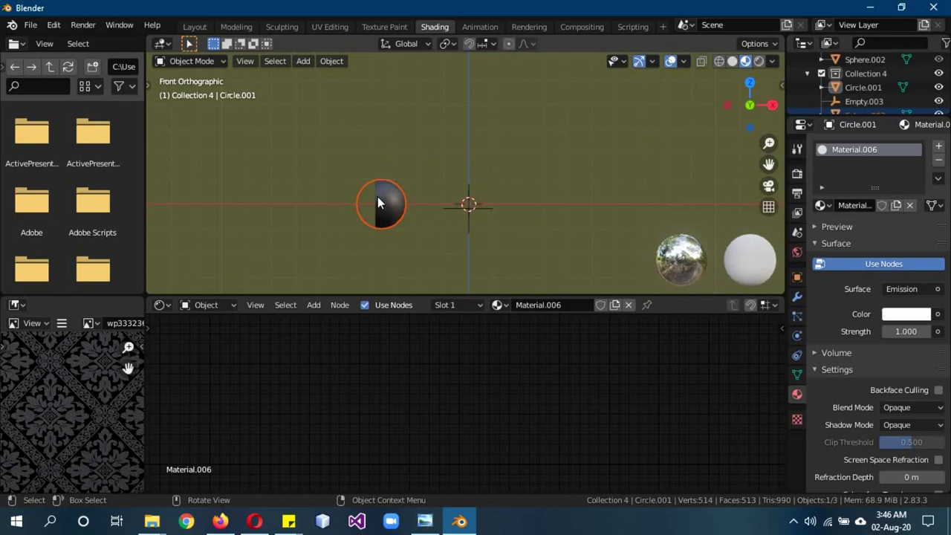
pyautogui.keyDown('ctrl'); pyautogui.hscroll(8, 514, 350); pyautogui.keyUp('ctrl')
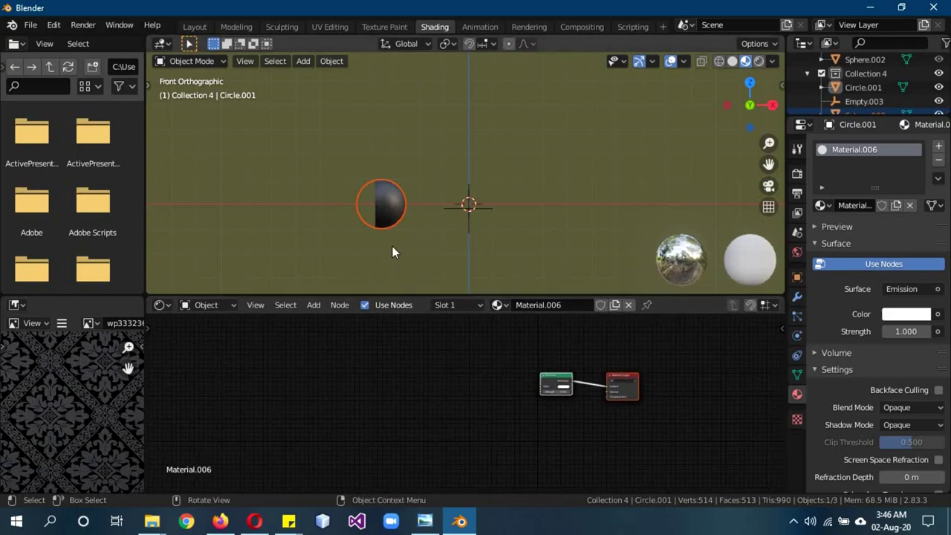
pyautogui.click(389, 207)
pyautogui.scroll(-3, 574, 386)
pyautogui.scroll(1, 574, 389)
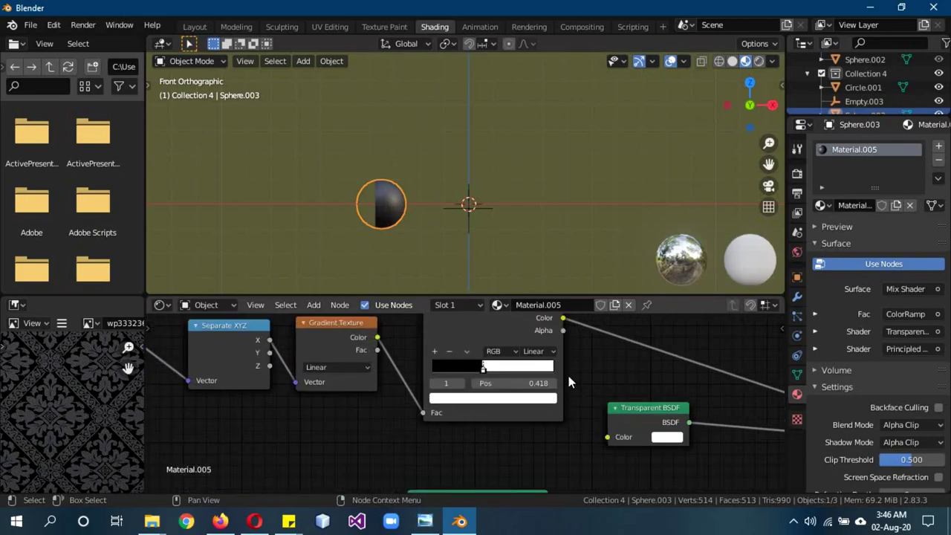
pyautogui.moveTo(476, 240); pyautogui.dragTo(495, 233, button='middle')
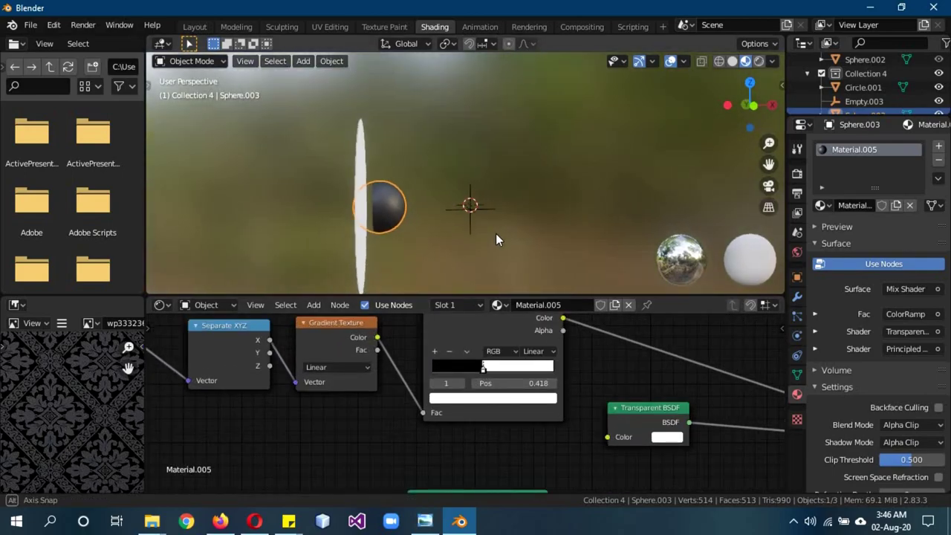
pyautogui.scroll(1, 486, 379)
pyautogui.scroll(2, 486, 375)
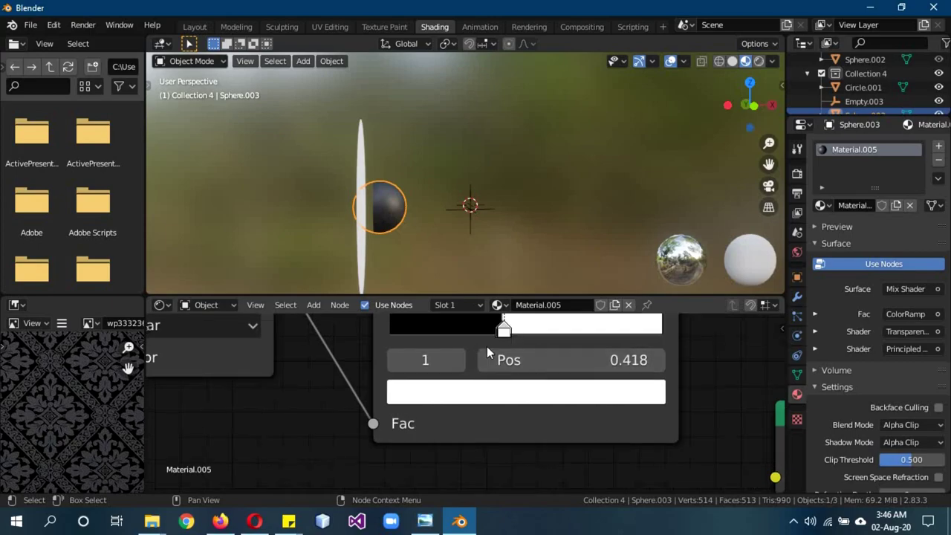
pyautogui.moveTo(471, 349); pyautogui.dragTo(477, 403, button='middle')
# Slide the ColorRamp stops left to 0.000 and 0.086, then return to Layout.
pyautogui.moveTo(509, 384); pyautogui.dragTo(392, 385)
pyautogui.moveTo(515, 386); pyautogui.dragTo(421, 383)
pyautogui.moveTo(476, 173); pyautogui.dragTo(490, 186, button='middle')
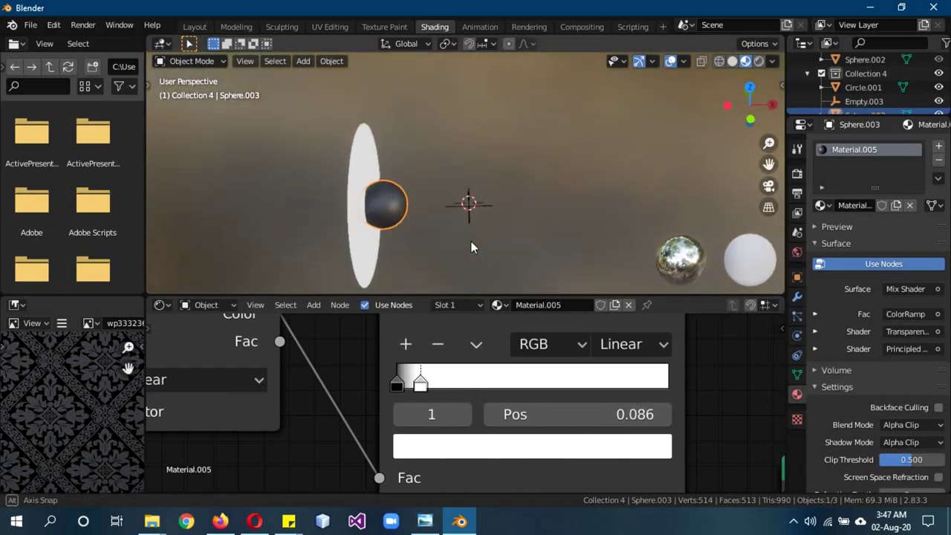
pyautogui.click(194, 27)
pyautogui.moveTo(382, 155)
pyautogui.mouseDown(button='middle')
pyautogui.moveTo(381, 182)
pyautogui.moveTo(321, 176)
pyautogui.moveTo(290, 191)
pyautogui.moveTo(449, 238)
pyautogui.mouseUp(button='middle')
pyautogui.click(423, 323)
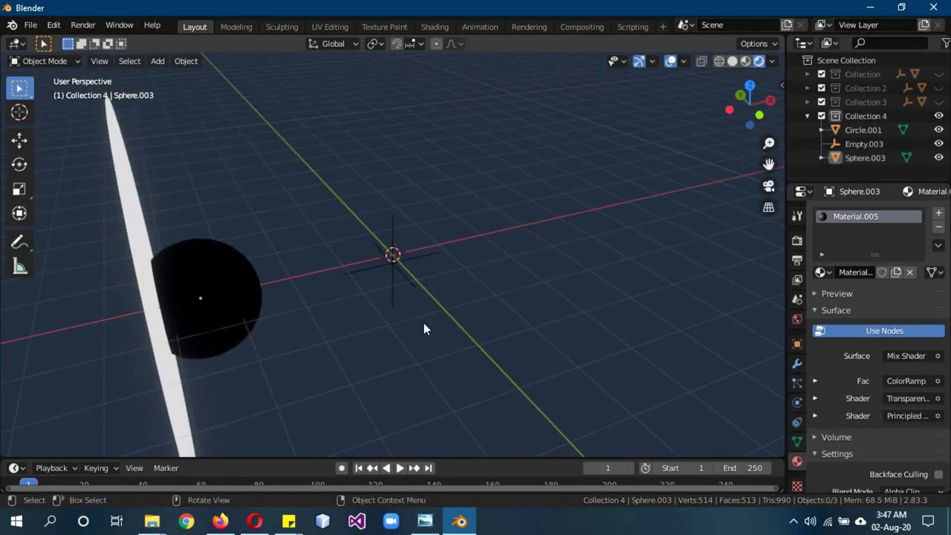
pyautogui.moveTo(349, 374); pyautogui.dragTo(217, 274, button='middle')
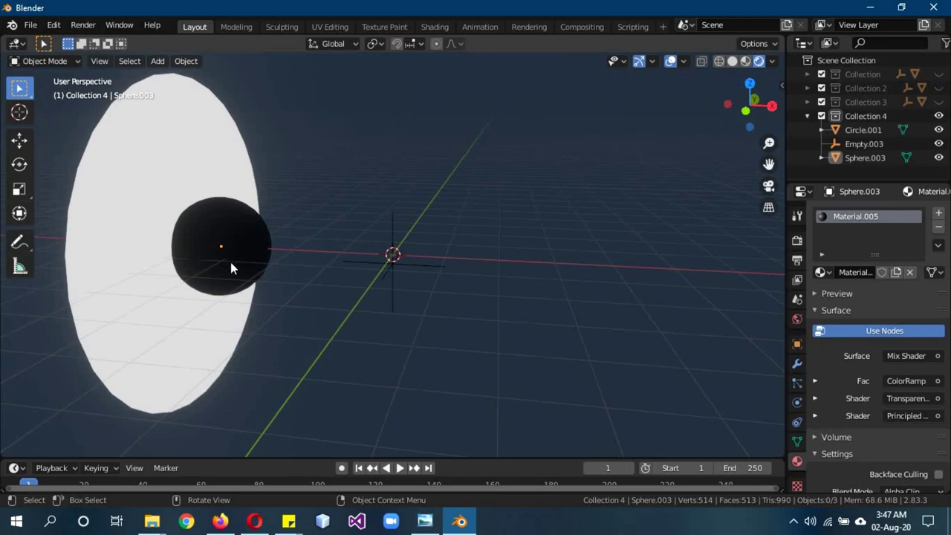
pyautogui.press('KP_1')
pyautogui.click(238, 266)
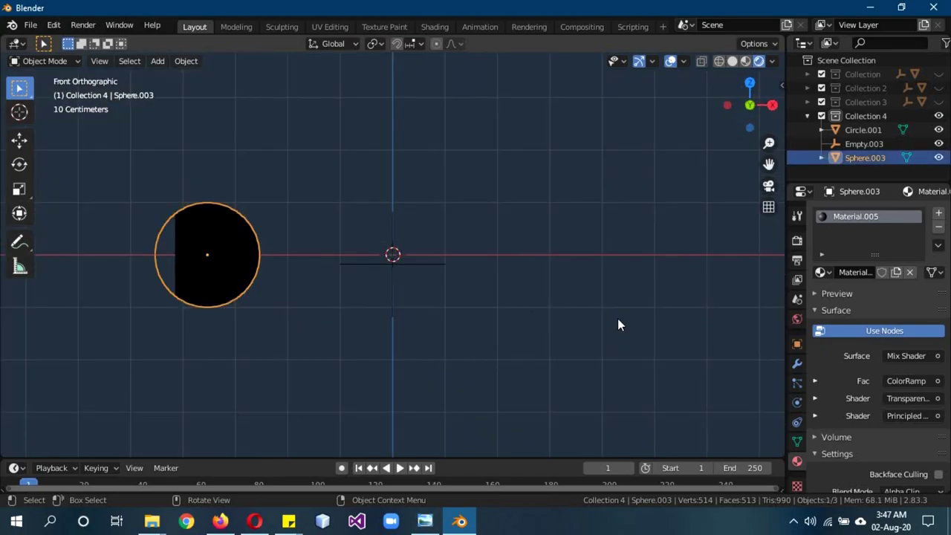
# Reset the sphere's X location to 0 and delete the white circle disc.
pyautogui.click(797, 344)
pyautogui.doubleClick(895, 255)
pyautogui.write('0')
pyautogui.press('Return')
pyautogui.moveTo(511, 272); pyautogui.dragTo(594, 290, button='middle')
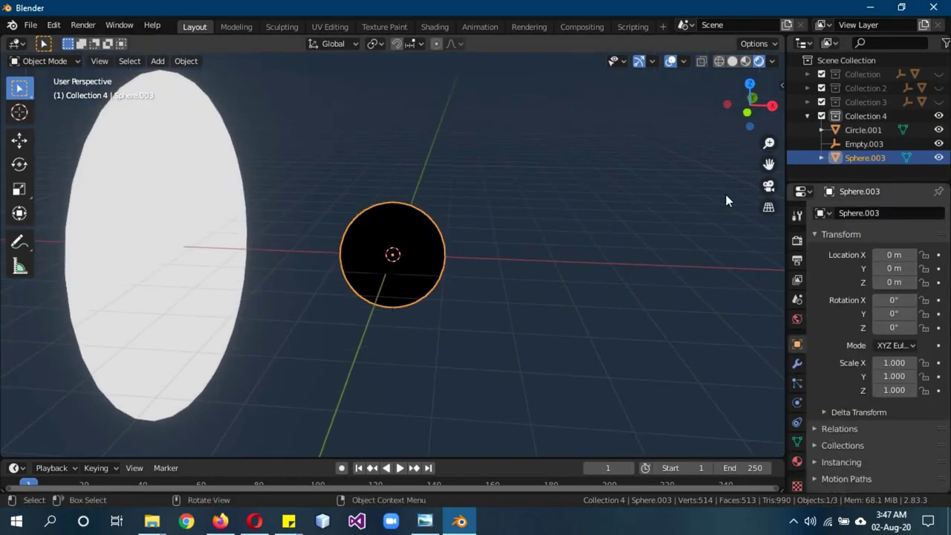
pyautogui.click(185, 175)
pyautogui.press('Delete')
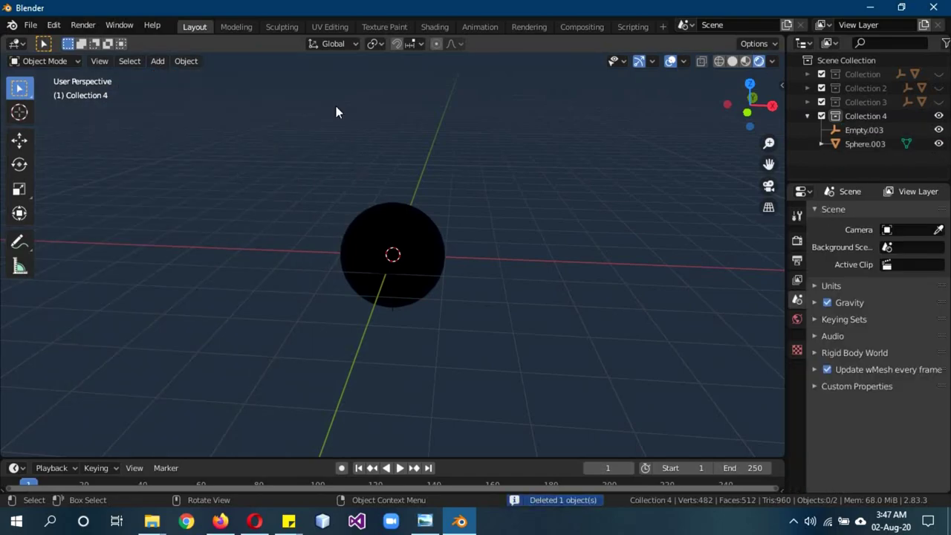
# In Shading, drag the sphere's ColorRamp stops to about 0.505 and 0.418.
pyautogui.click(432, 26)
pyautogui.click(479, 219)
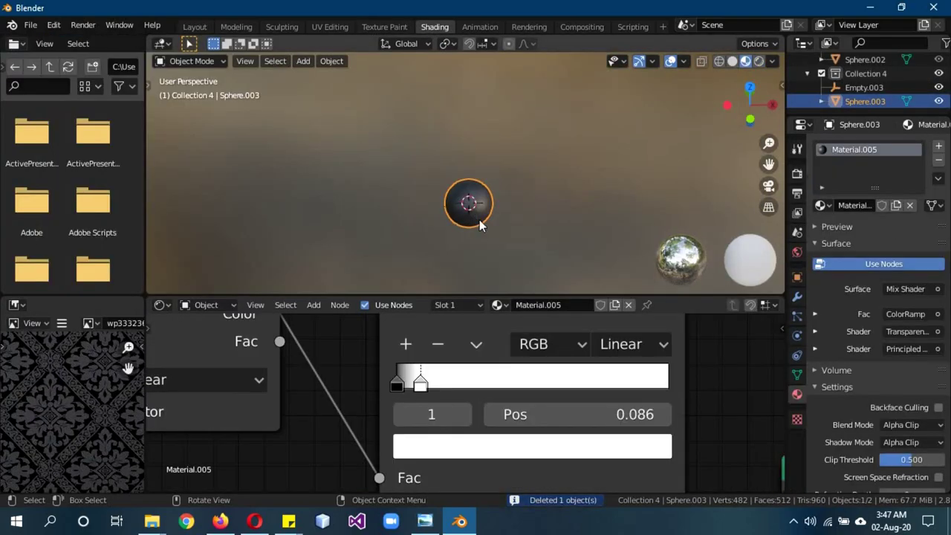
pyautogui.moveTo(433, 385); pyautogui.dragTo(524, 391)
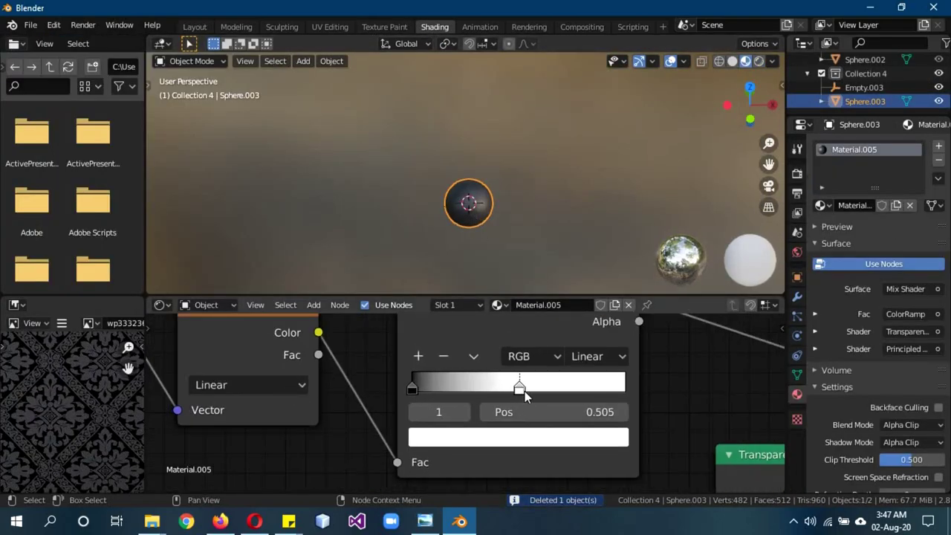
pyautogui.moveTo(412, 388); pyautogui.dragTo(504, 394)
# Replace the Circle with the Empty as the Texture Coordinate object.
pyautogui.scroll(-5, 504, 394)
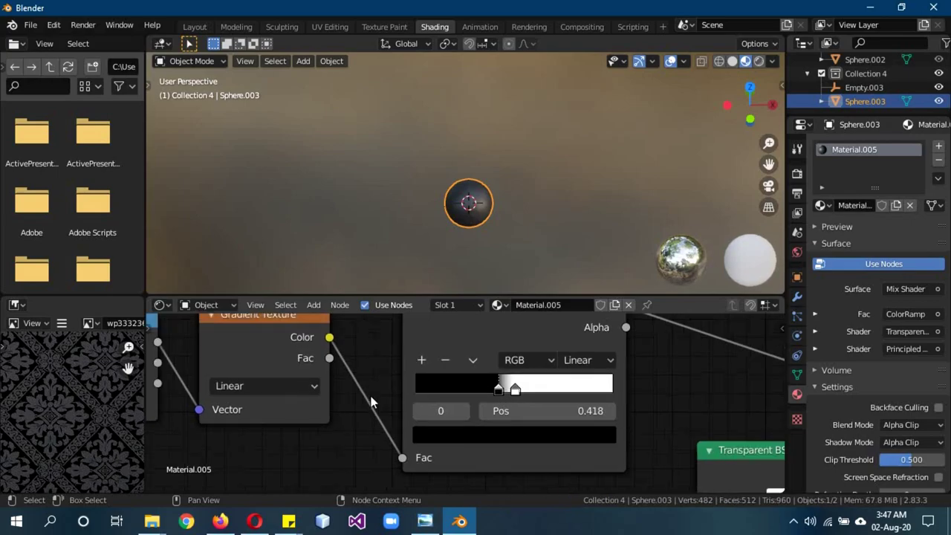
pyautogui.moveTo(290, 441); pyautogui.dragTo(353, 444, button='middle')
pyautogui.scroll(4, 354, 444)
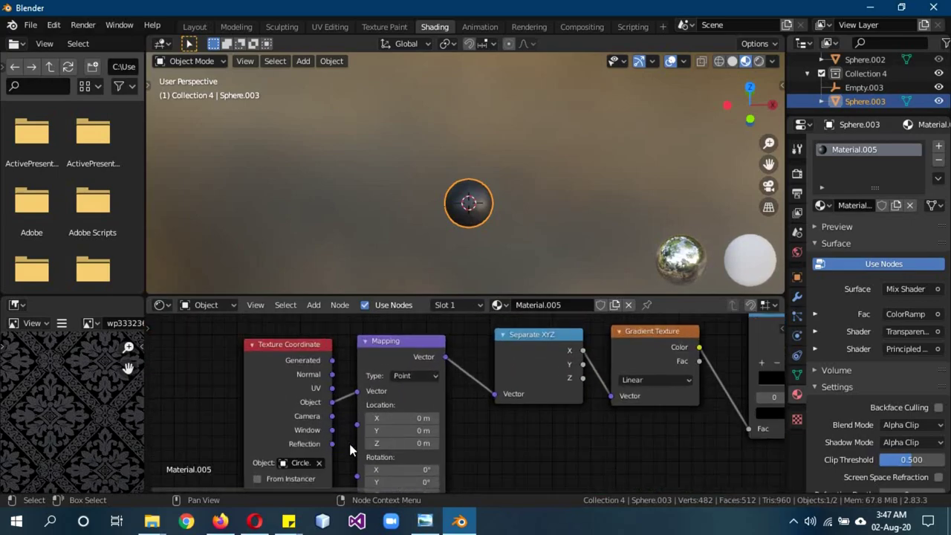
pyautogui.click(371, 416)
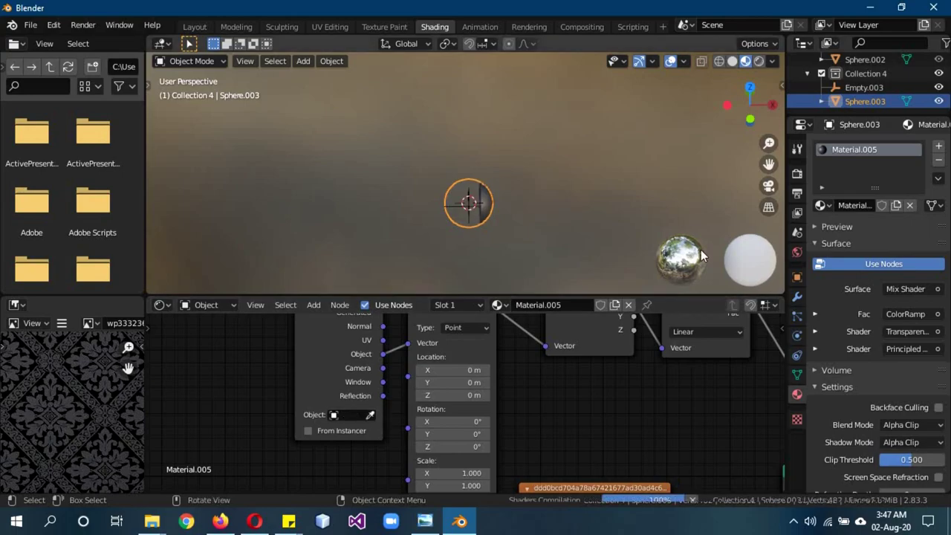
pyautogui.click(353, 416)
pyautogui.write('emp')
pyautogui.click(379, 321)
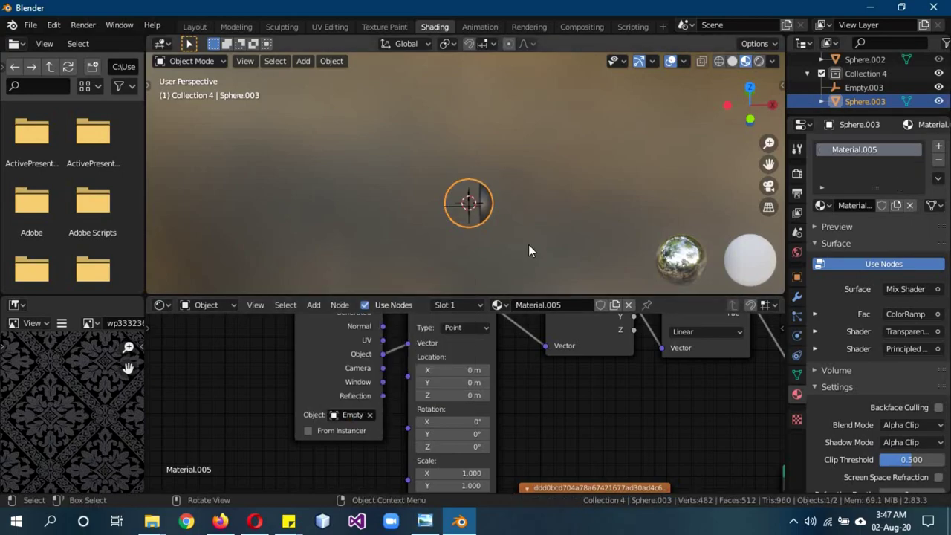
pyautogui.click(866, 88)
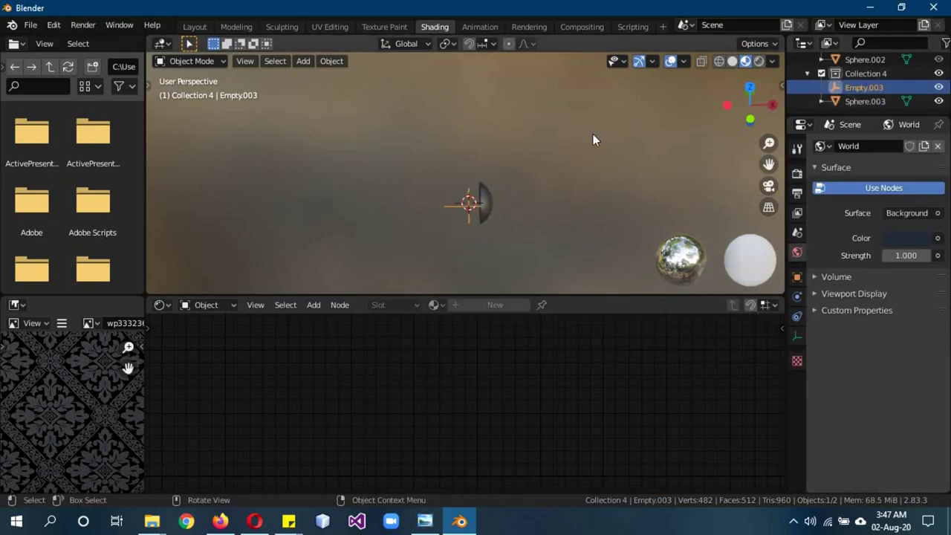
# Lower the Empty along Z and drive the Gradient Texture from Separate XYZ's Z output.
pyautogui.press('g')
pyautogui.press('z')
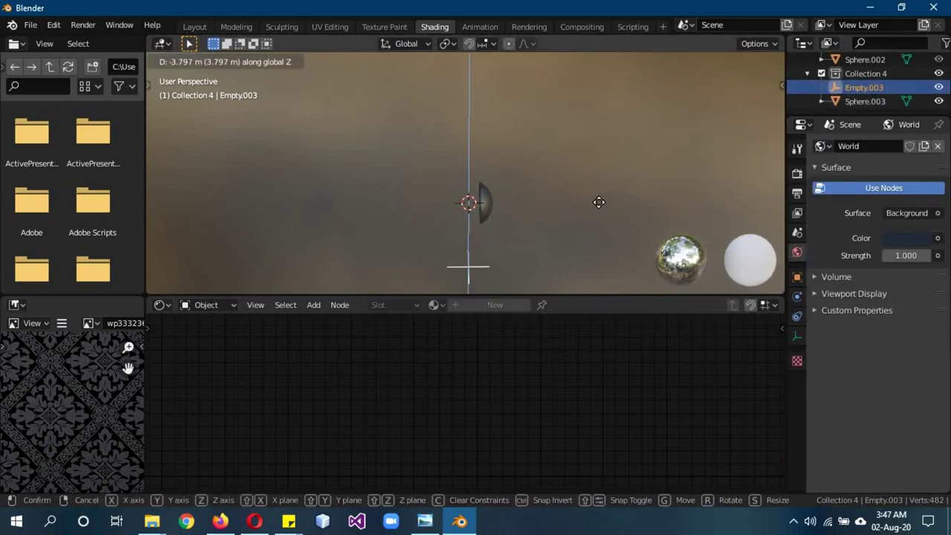
pyautogui.click(599, 202)
pyautogui.click(475, 218)
pyautogui.press('KP_1')
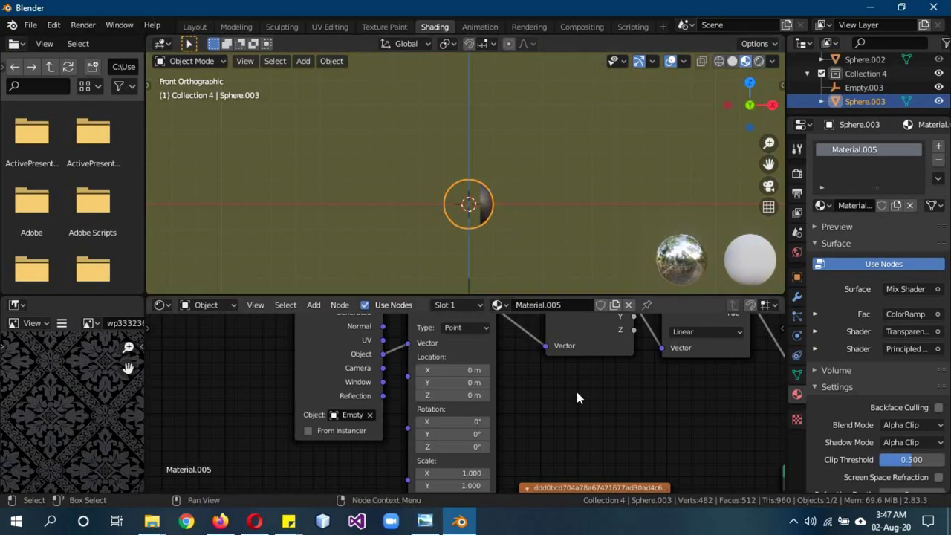
pyautogui.scroll(-4, 576, 392)
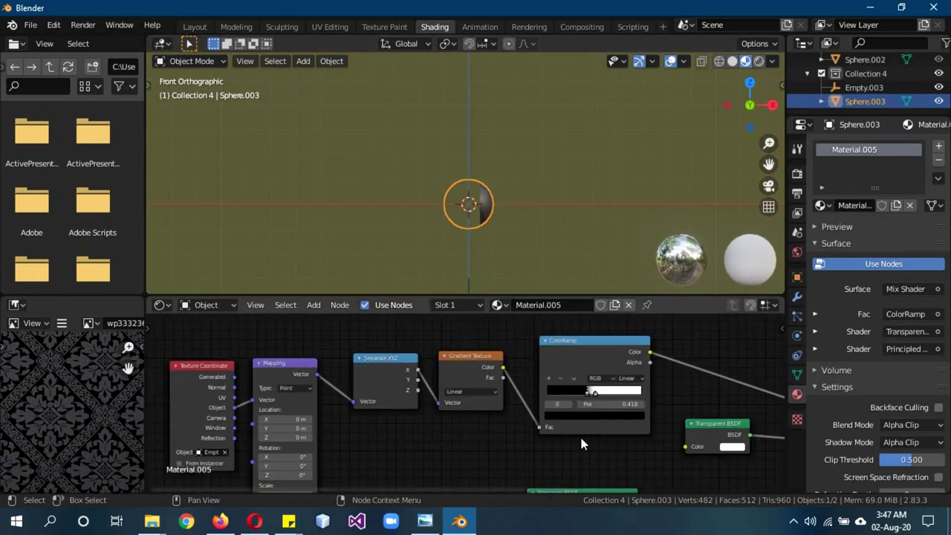
pyautogui.moveTo(417, 390); pyautogui.dragTo(438, 402)
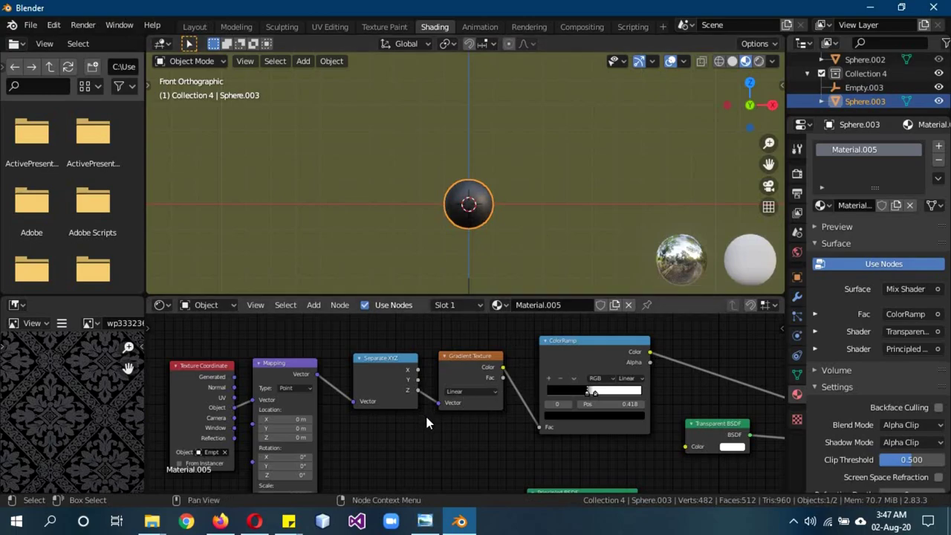
# Swap the Transparent BSDF for a Principled BSDF in the Mix Shader and unplug its image texture.
pyautogui.moveTo(600, 441); pyautogui.dragTo(277, 365, button='middle')
pyautogui.moveTo(481, 351); pyautogui.dragTo(394, 386)
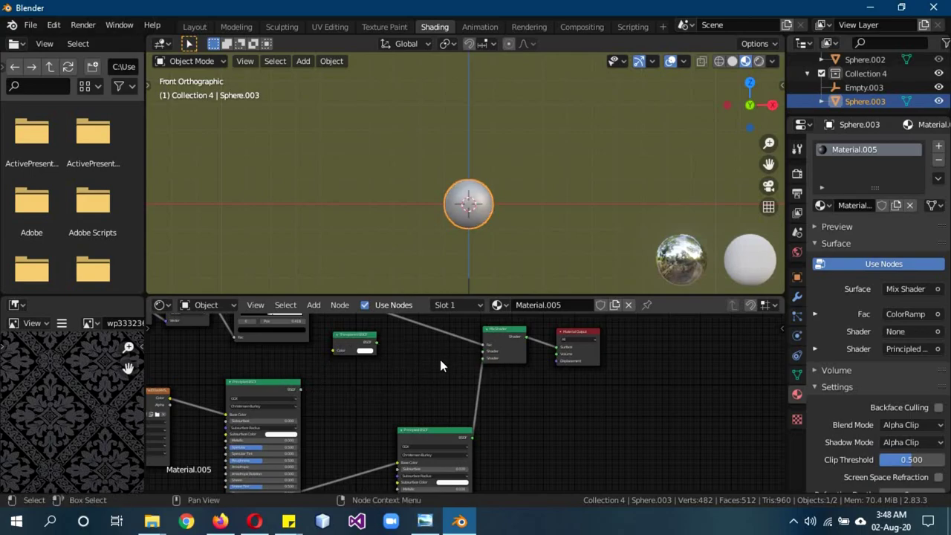
pyautogui.moveTo(300, 387); pyautogui.dragTo(482, 358)
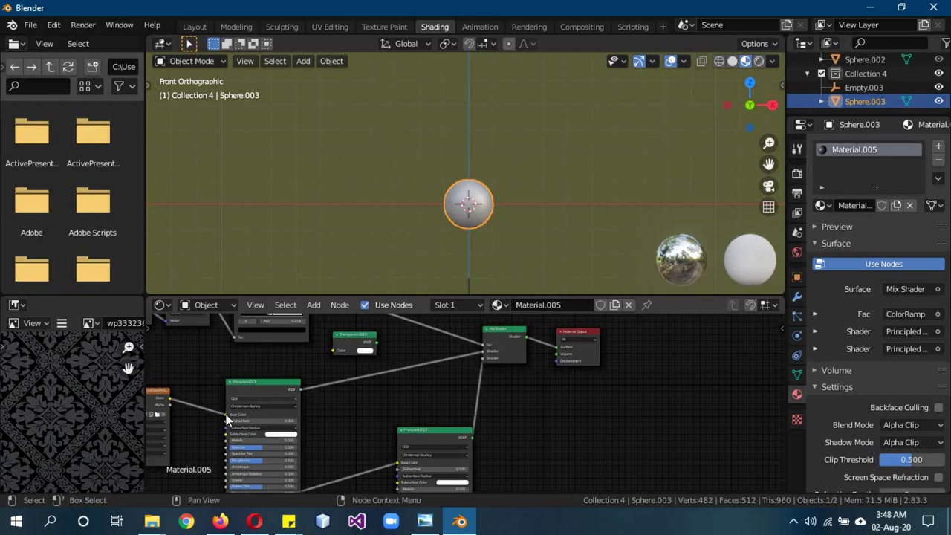
pyautogui.moveTo(226, 414); pyautogui.dragTo(195, 423)
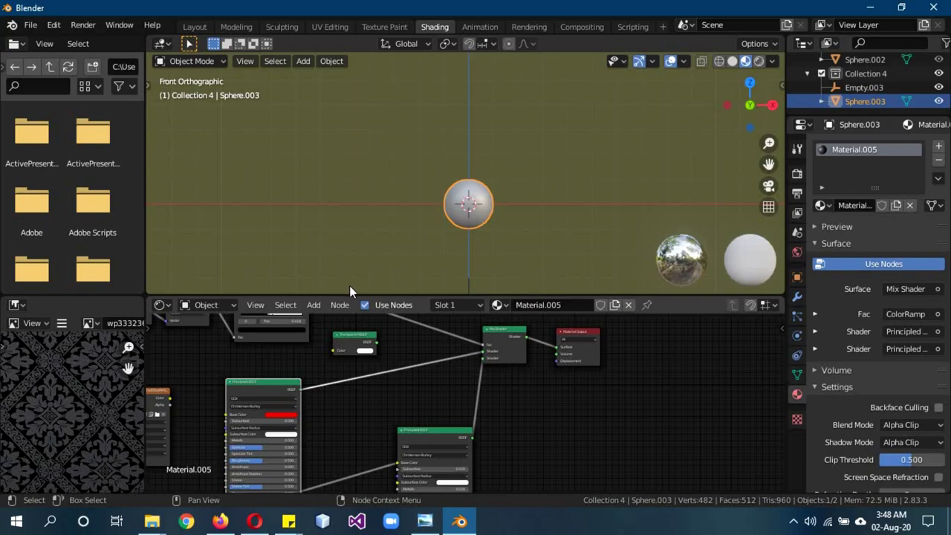
pyautogui.moveTo(275, 368); pyautogui.dragTo(350, 411, button='middle')
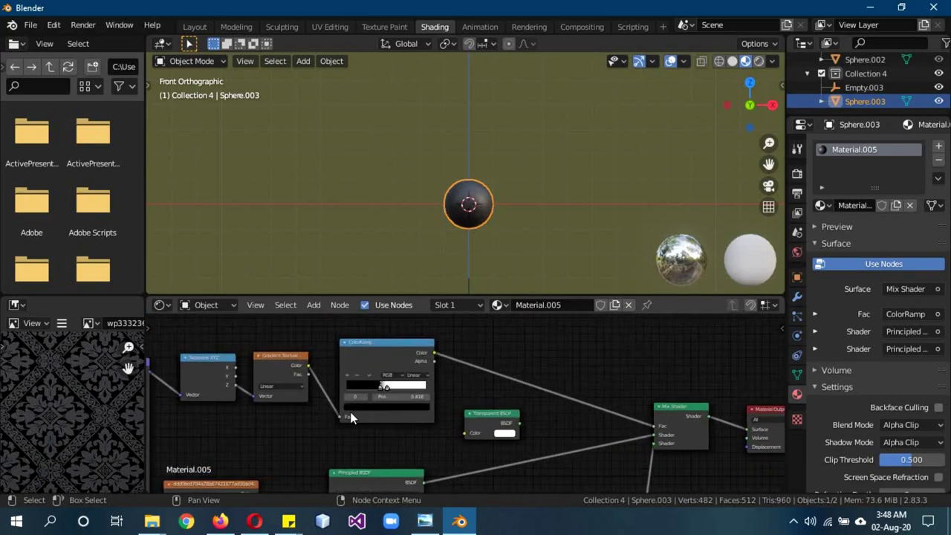
# Raise Empty.003 along Z to the sphere's centre, splitting it dark top and red bottom.
pyautogui.click(476, 289)
pyautogui.press('g')
pyautogui.press('z')
pyautogui.click(539, 220)
pyautogui.scroll(2, 483, 223)
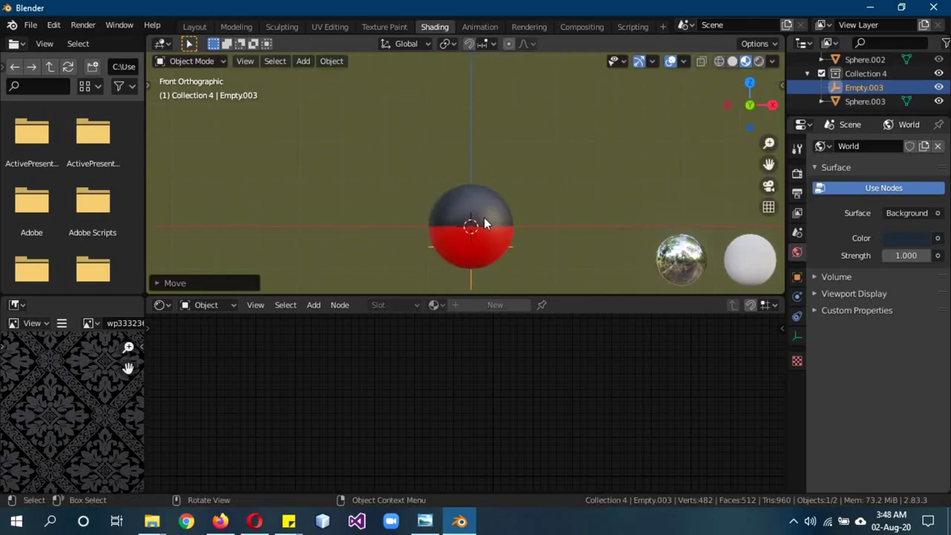
pyautogui.moveTo(548, 209); pyautogui.dragTo(505, 219, button='middle')
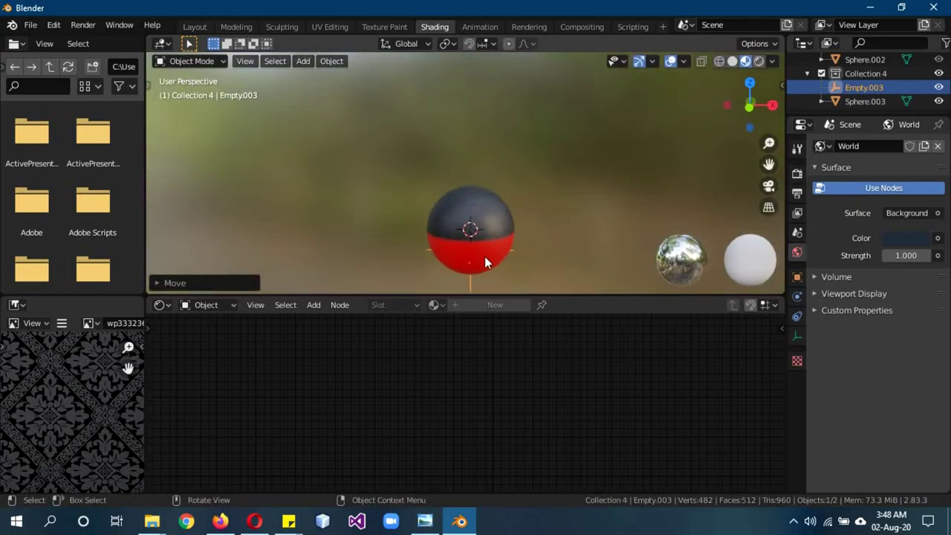
pyautogui.press('KP_1')
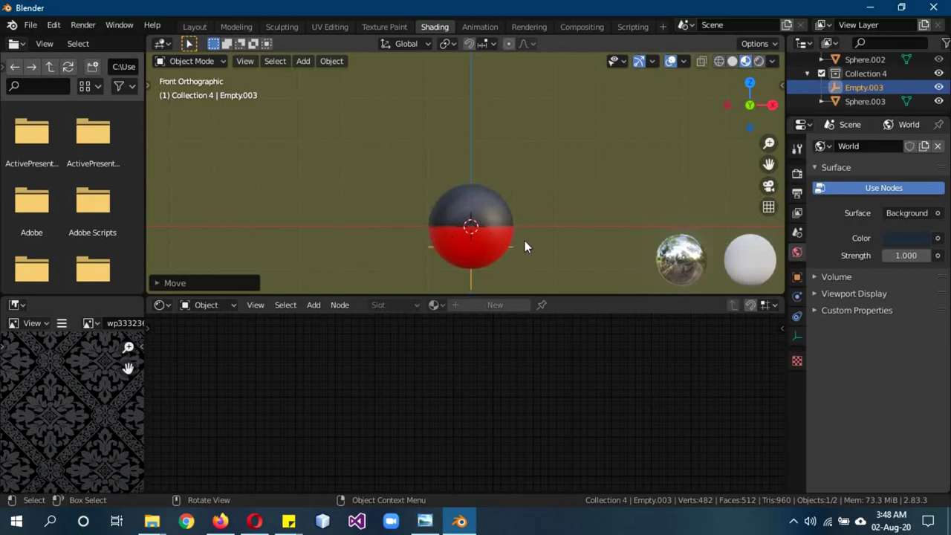
# In the sphere's node tree, move the Transparent shader aside and select the unused shader node.
pyautogui.click(475, 233)
pyautogui.moveTo(503, 428); pyautogui.dragTo(245, 457)
pyautogui.scroll(-2, 376, 439)
pyautogui.moveTo(485, 475); pyautogui.dragTo(394, 368, button='middle')
pyautogui.click(346, 350)
# Delete the unused node and spread out the image texture and material output nodes.
pyautogui.keyDown('shift'); pyautogui.click(330, 371); pyautogui.keyUp('shift')
pyautogui.press('x')
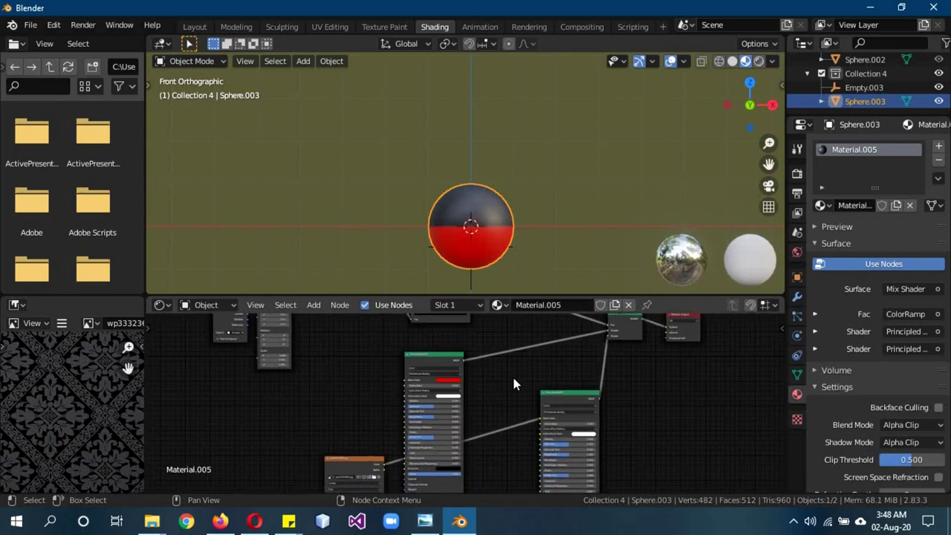
pyautogui.moveTo(386, 456); pyautogui.dragTo(494, 454)
pyautogui.moveTo(593, 395); pyautogui.dragTo(522, 456, button='middle')
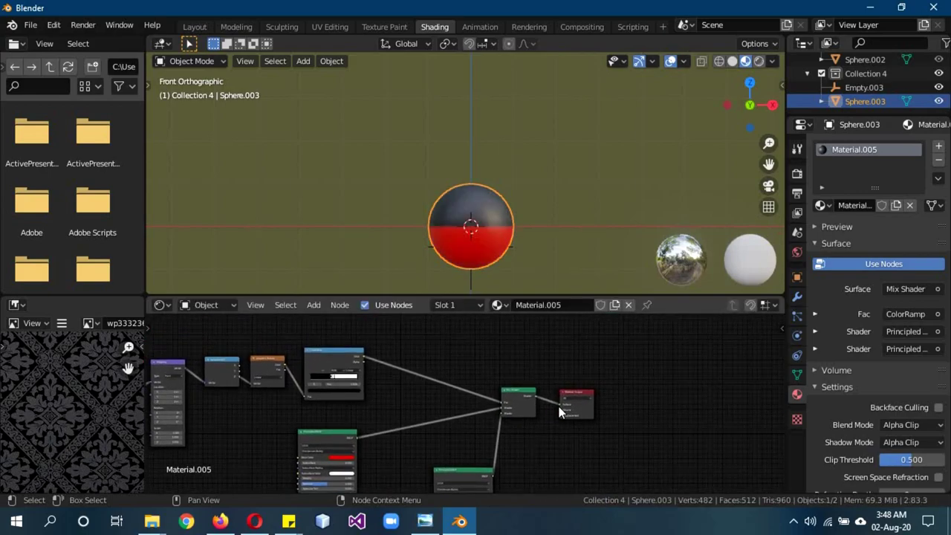
pyautogui.moveTo(565, 389); pyautogui.dragTo(612, 391)
pyautogui.moveTo(524, 395); pyautogui.dragTo(500, 400)
# Duplicate the Mix Shader and feed it the first Mix Shader, with the ColorRamp driving its factor.
pyautogui.hotkey('shift', 'd')
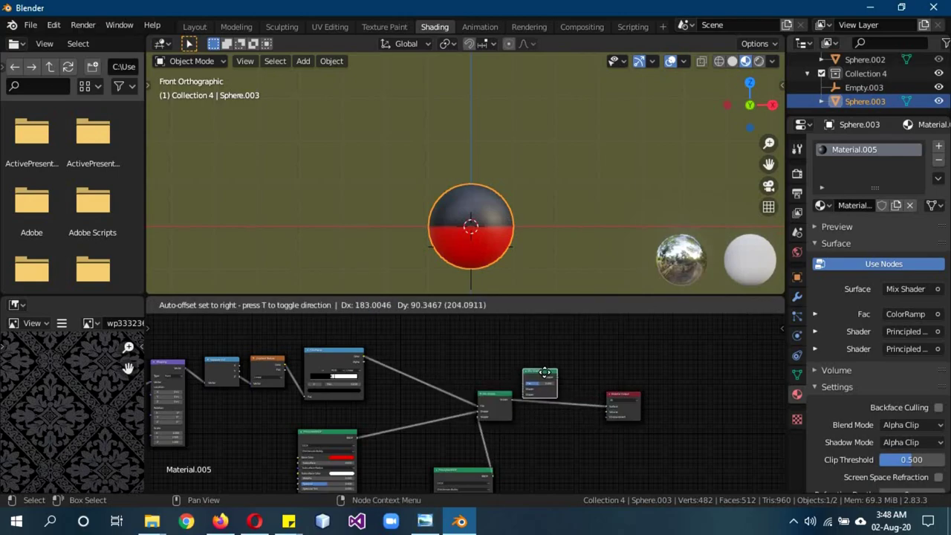
pyautogui.click(573, 357)
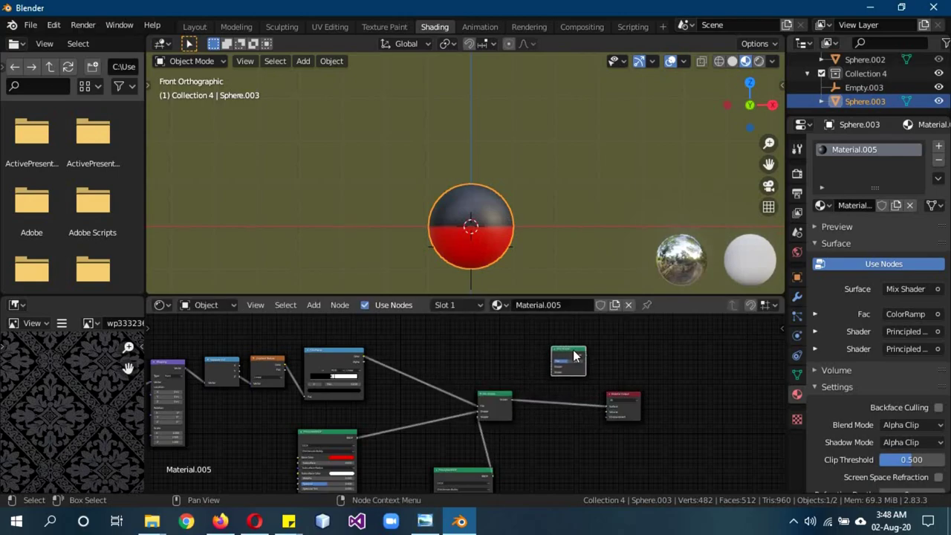
pyautogui.moveTo(510, 400); pyautogui.dragTo(551, 372)
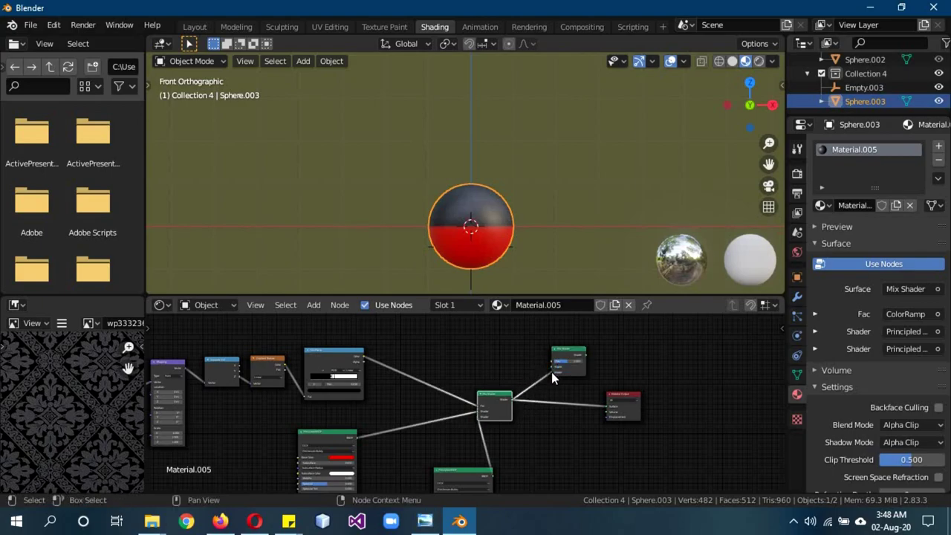
pyautogui.moveTo(364, 356); pyautogui.dragTo(562, 364)
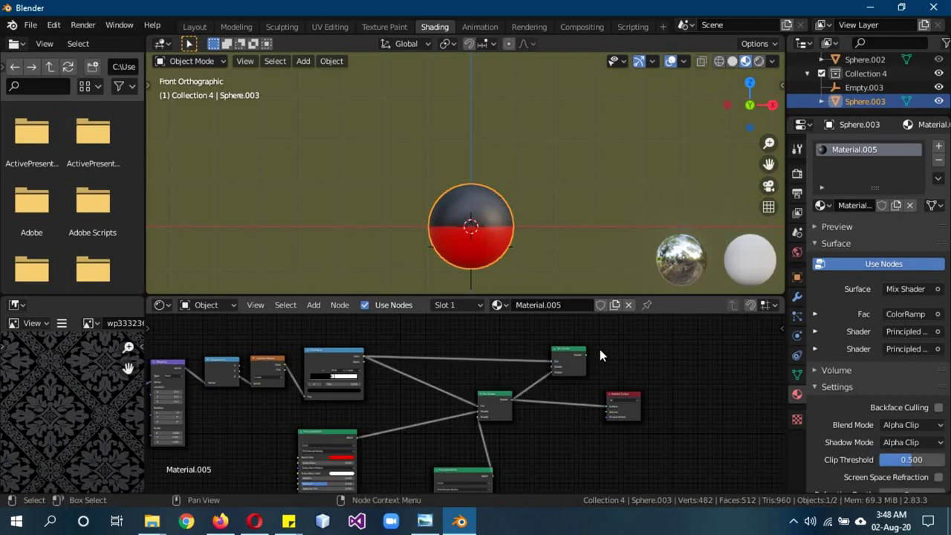
pyautogui.moveTo(475, 411); pyautogui.dragTo(551, 365)
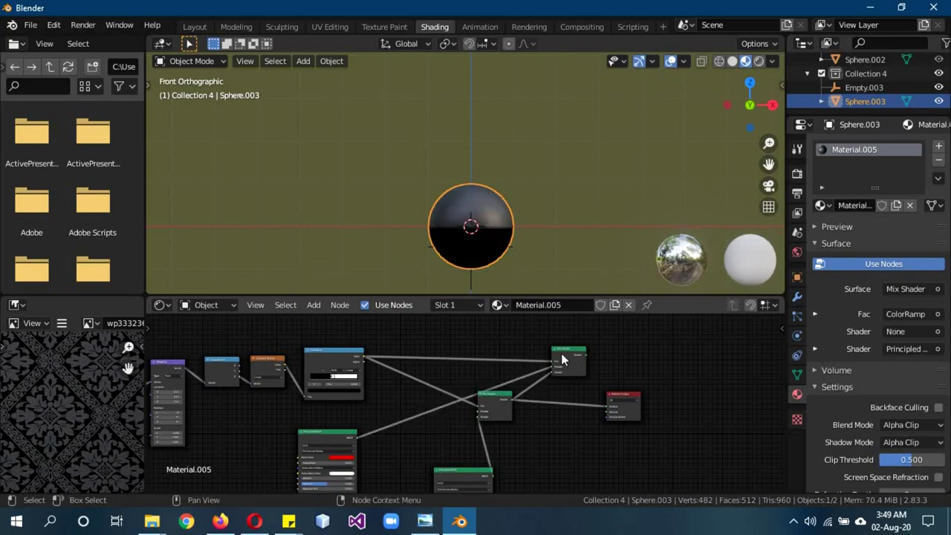
# Add an Emission shader node and connect it into the Mix Shader.
pyautogui.moveTo(341, 431); pyautogui.dragTo(284, 411)
pyautogui.hotkey('shift', 'a')
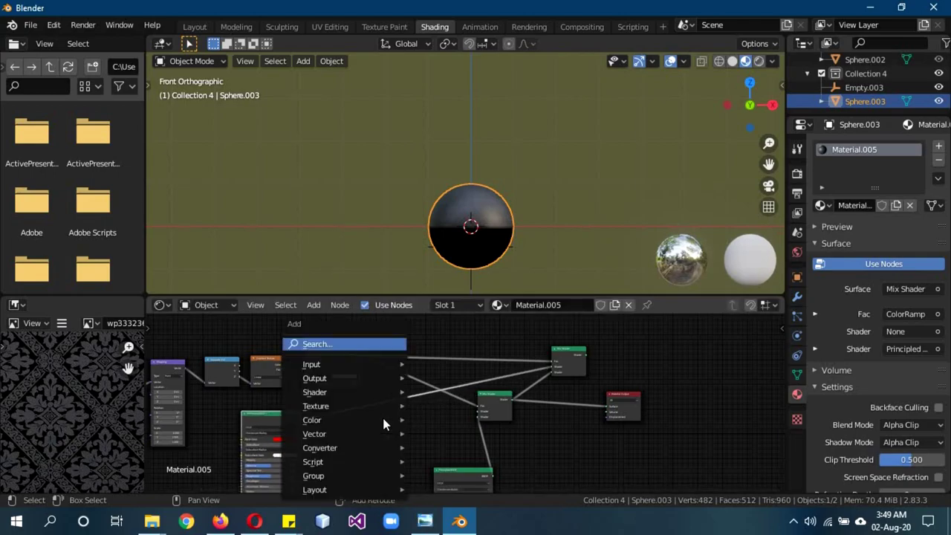
pyautogui.click(340, 346)
pyautogui.write('emi')
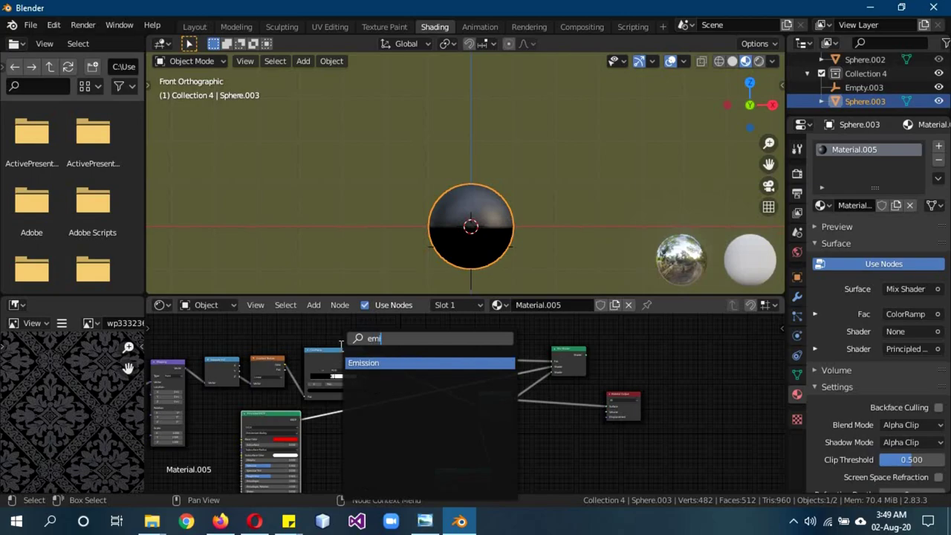
pyautogui.press('Return')
pyautogui.click(398, 439)
pyautogui.moveTo(401, 431); pyautogui.dragTo(477, 410)
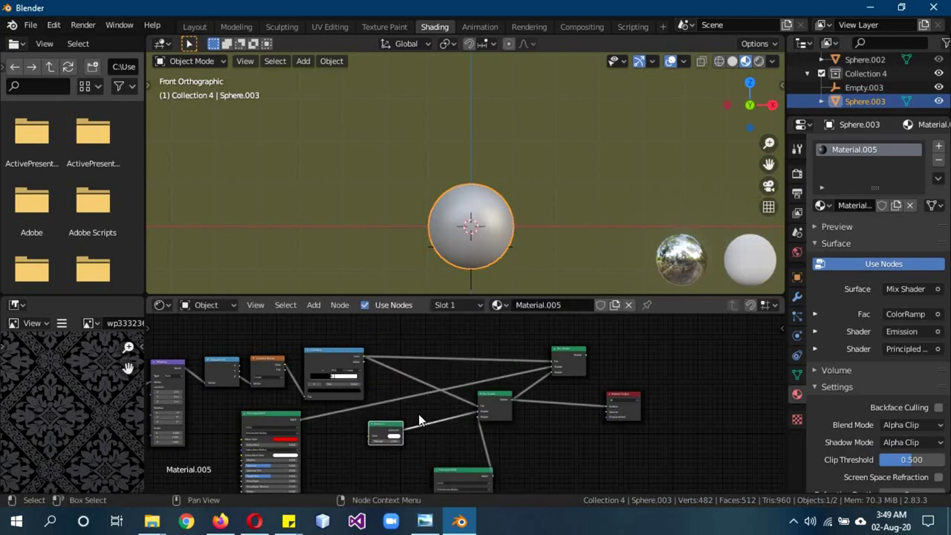
pyautogui.scroll(5, 349, 376)
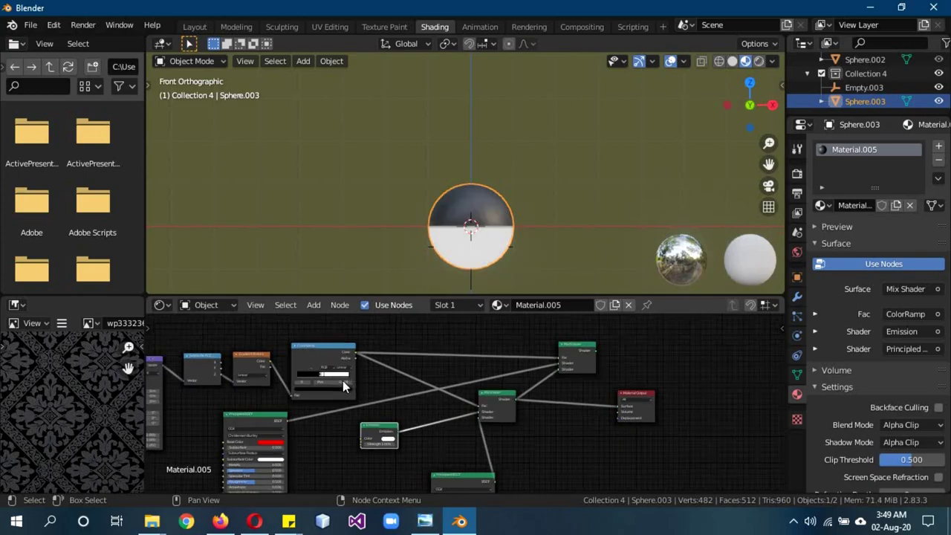
# Reverse the ColorRamp so the top turns white, and set Emission strength to 100.
pyautogui.moveTo(323, 373); pyautogui.dragTo(321, 369)
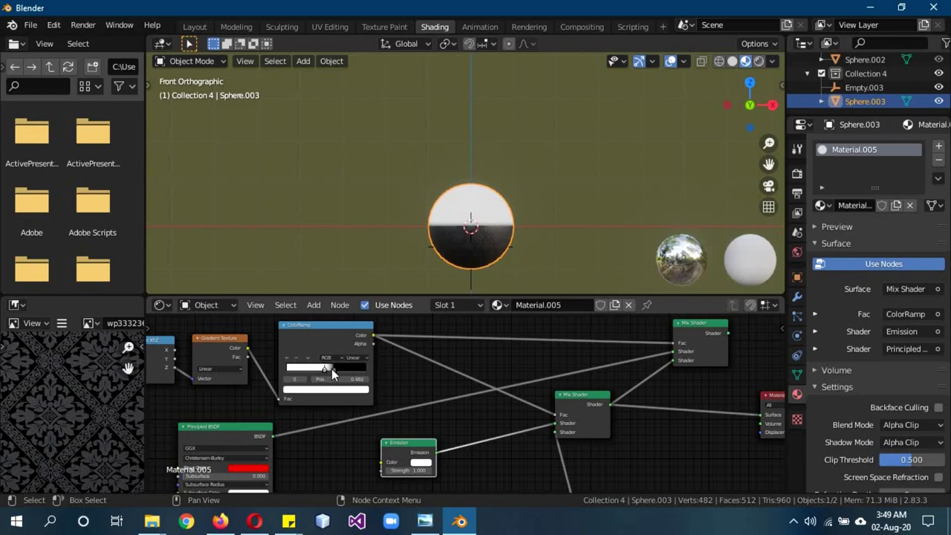
pyautogui.click(331, 369)
pyautogui.click(414, 470)
pyautogui.write('100')
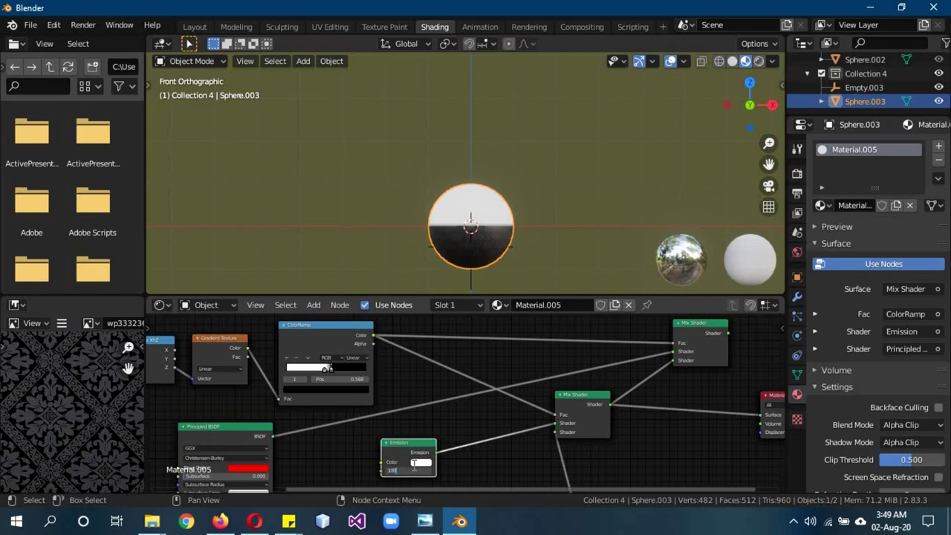
pyautogui.press('Return')
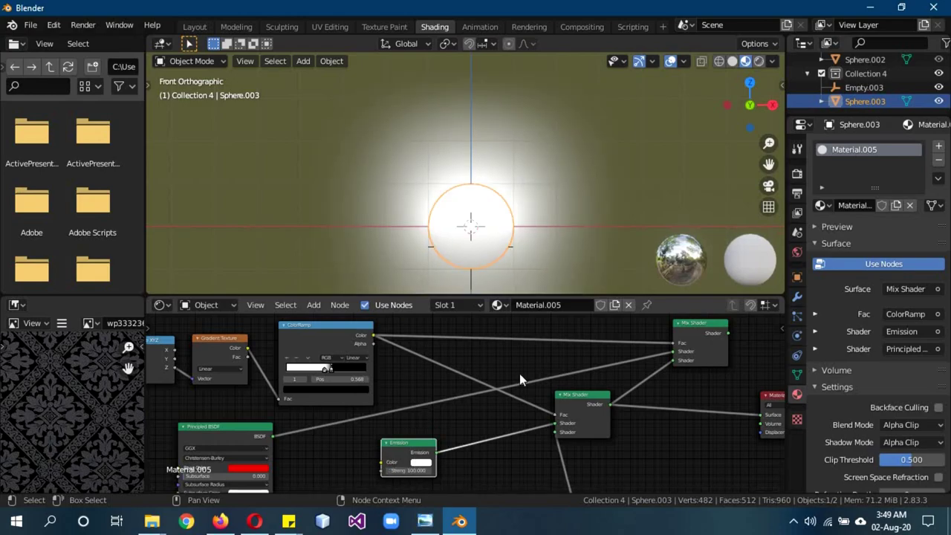
pyautogui.moveTo(725, 381); pyautogui.dragTo(579, 405, button='middle')
# Connect the top Mix Shader to the Material Output and raise the Empty along Z.
pyautogui.moveTo(636, 419); pyautogui.dragTo(669, 384)
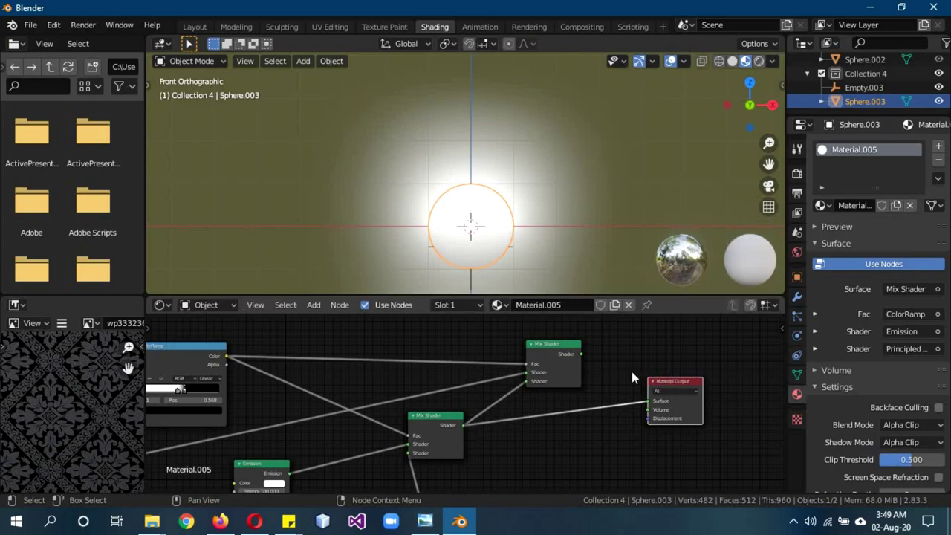
pyautogui.moveTo(580, 354); pyautogui.dragTo(648, 401)
pyautogui.scroll(3, 581, 257)
pyautogui.scroll(-4, 581, 257)
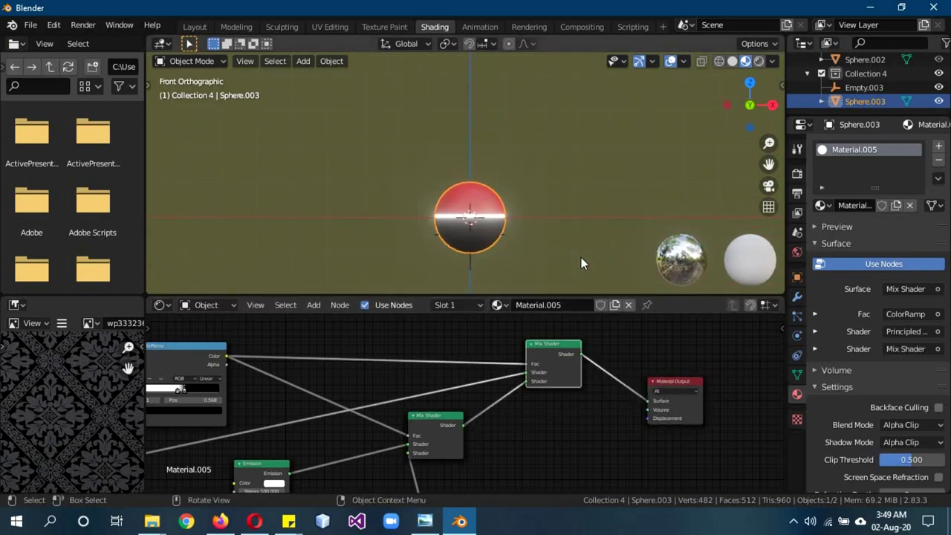
pyautogui.click(466, 262)
pyautogui.press('g')
pyautogui.press('z')
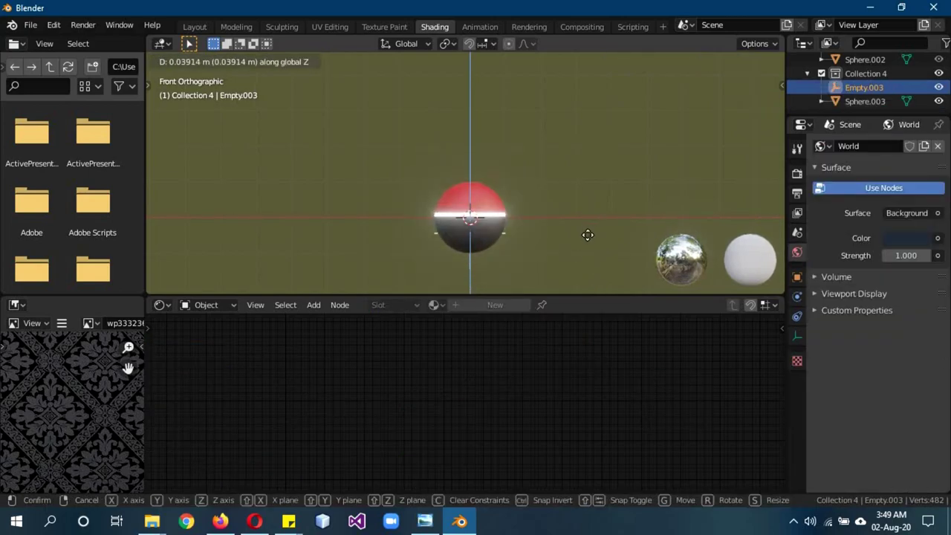
pyautogui.click(586, 232)
# Change the Emission colour to orange.
pyautogui.click(499, 229)
pyautogui.moveTo(311, 457); pyautogui.dragTo(393, 399, button='middle')
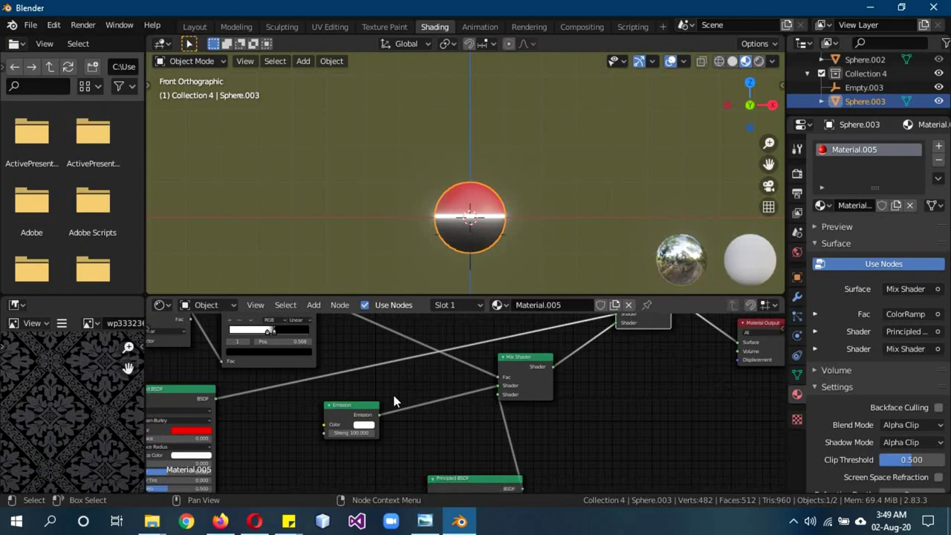
pyautogui.click(364, 424)
pyautogui.click(363, 425)
pyautogui.moveTo(369, 358); pyautogui.dragTo(320, 424)
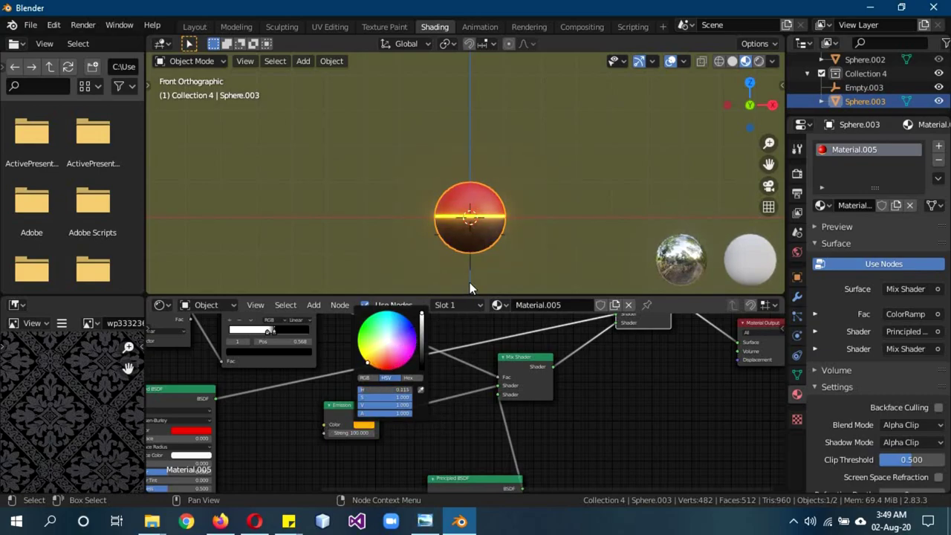
# Link Separate XYZ's Z output to the Gradient Texture vector for a horizontal cut.
pyautogui.moveTo(456, 429); pyautogui.dragTo(282, 387, button='middle')
pyautogui.moveTo(319, 401); pyautogui.dragTo(341, 422)
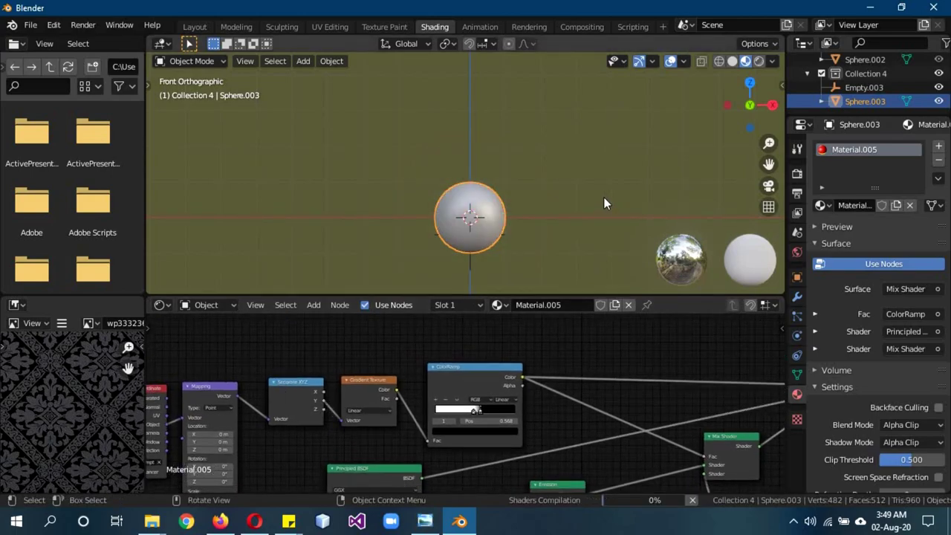
pyautogui.moveTo(603, 196); pyautogui.dragTo(383, 299, button='middle')
pyautogui.moveTo(321, 392); pyautogui.dragTo(350, 412)
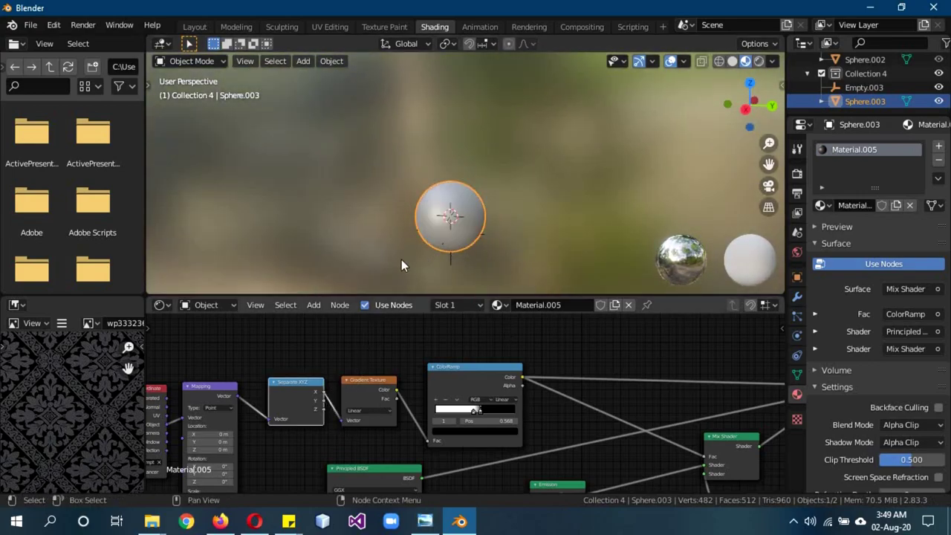
pyautogui.moveTo(508, 260); pyautogui.dragTo(455, 285, button='middle')
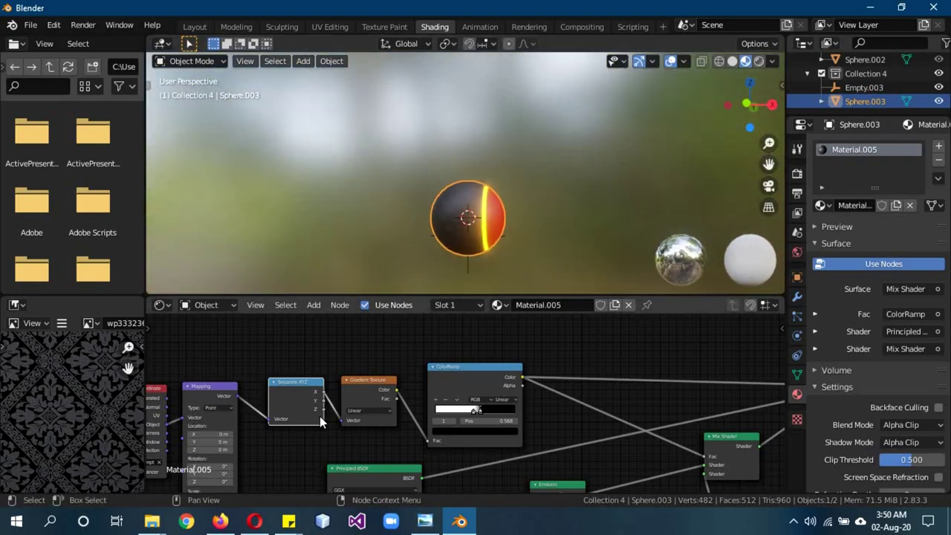
pyautogui.moveTo(325, 411); pyautogui.dragTo(346, 421)
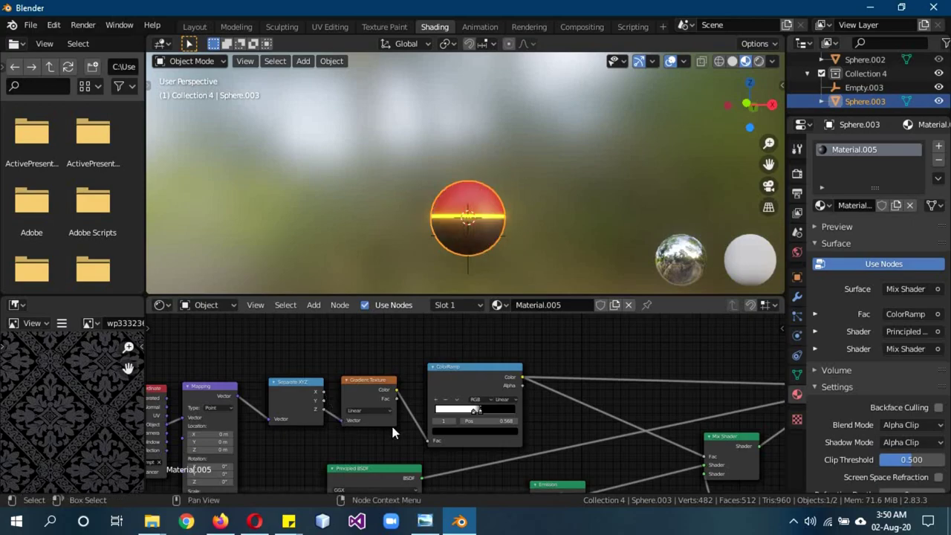
pyautogui.scroll(-2, 352, 334)
pyautogui.moveTo(564, 445); pyautogui.dragTo(405, 378, button='middle')
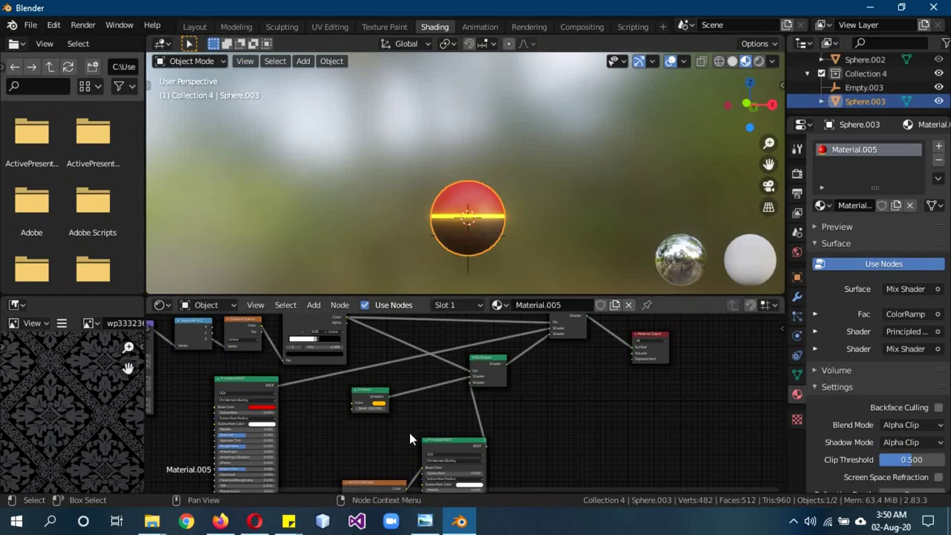
# Turn the Layout workspace's main area into the Shader Editor, framing the Mix Shader.
pyautogui.click(196, 26)
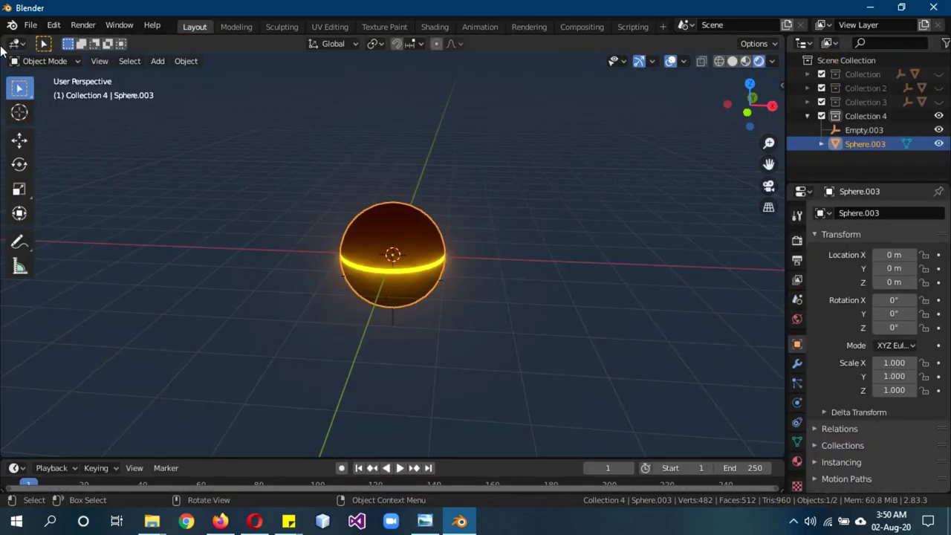
pyautogui.click(16, 43)
pyautogui.click(45, 140)
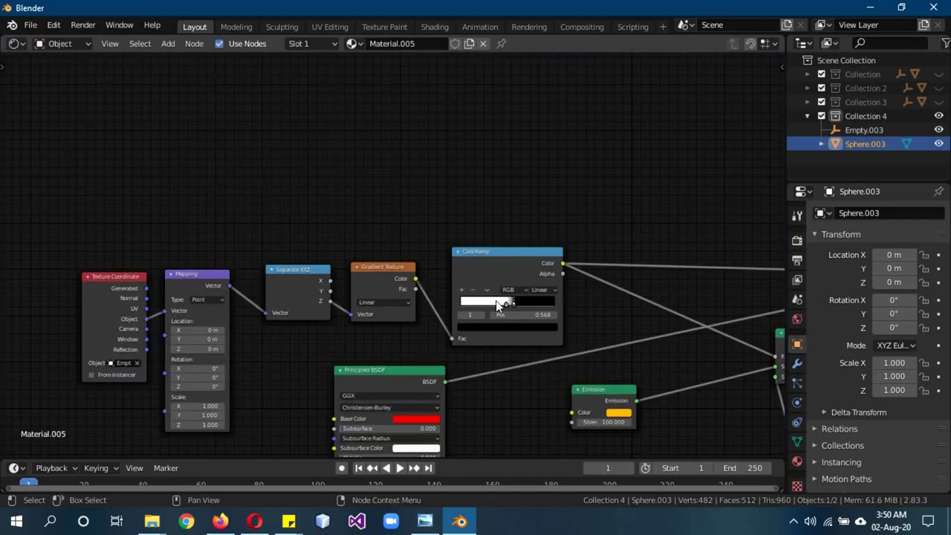
pyautogui.moveTo(523, 426); pyautogui.dragTo(300, 289, button='middle')
pyautogui.scroll(-2, 311, 291)
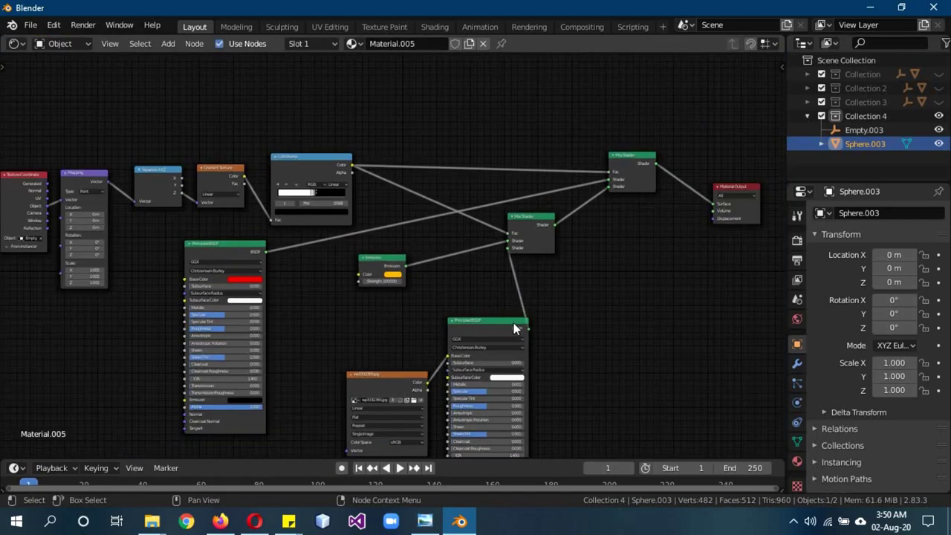
# Plug the second Principled BSDF into the Mix Shader and rearrange the BSDF and Emission nodes.
pyautogui.moveTo(508, 251); pyautogui.dragTo(508, 248)
pyautogui.moveTo(250, 247); pyautogui.dragTo(185, 313)
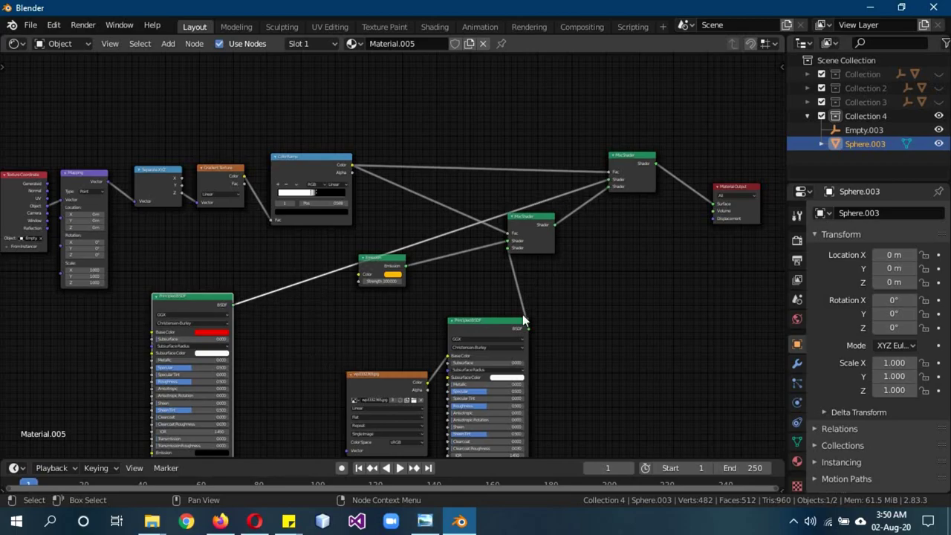
pyautogui.moveTo(390, 266); pyautogui.dragTo(379, 301)
pyautogui.moveTo(255, 317); pyautogui.dragTo(467, 323, button='middle')
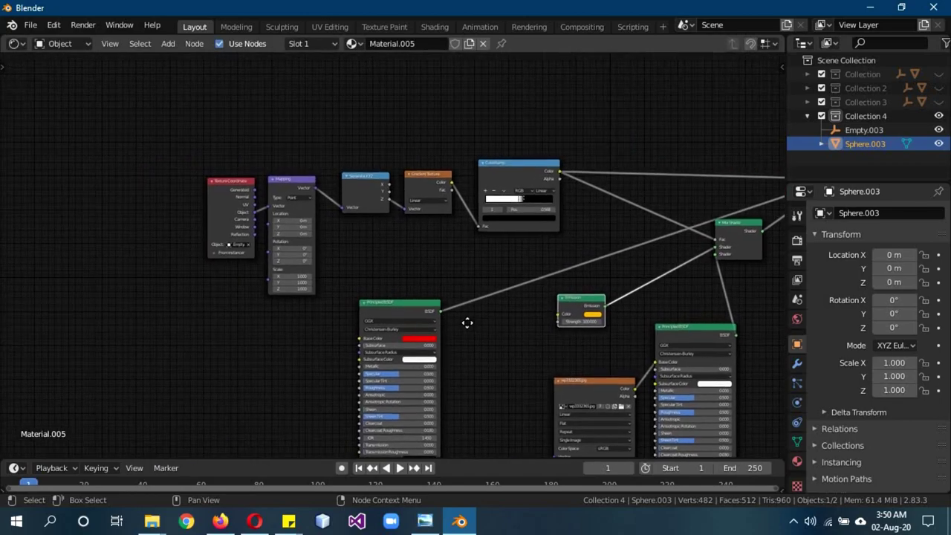
# Add a MixRGB node and connect its output to the Principled BSDF's Base Color.
pyautogui.hotkey('shift', 'a')
pyautogui.click(186, 343)
pyautogui.write('mi')
pyautogui.click(218, 375)
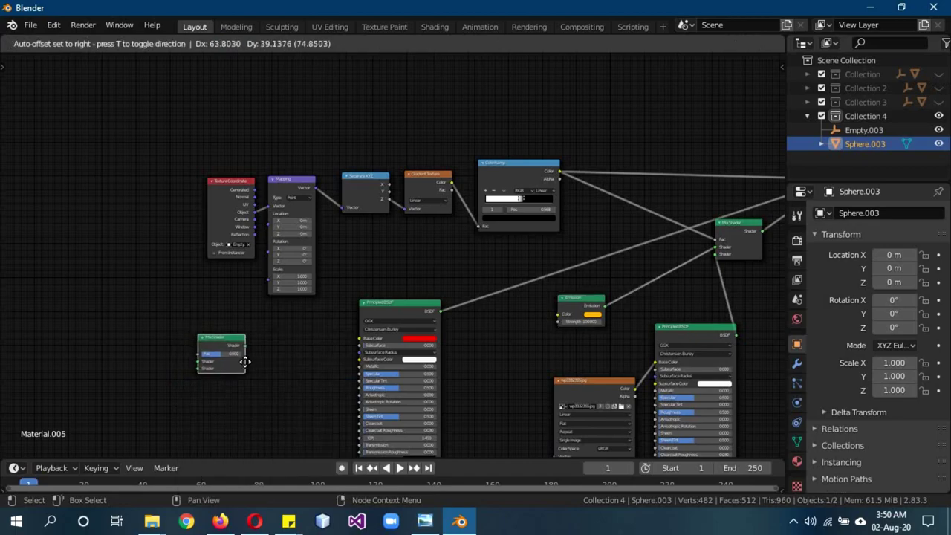
pyautogui.click(276, 355)
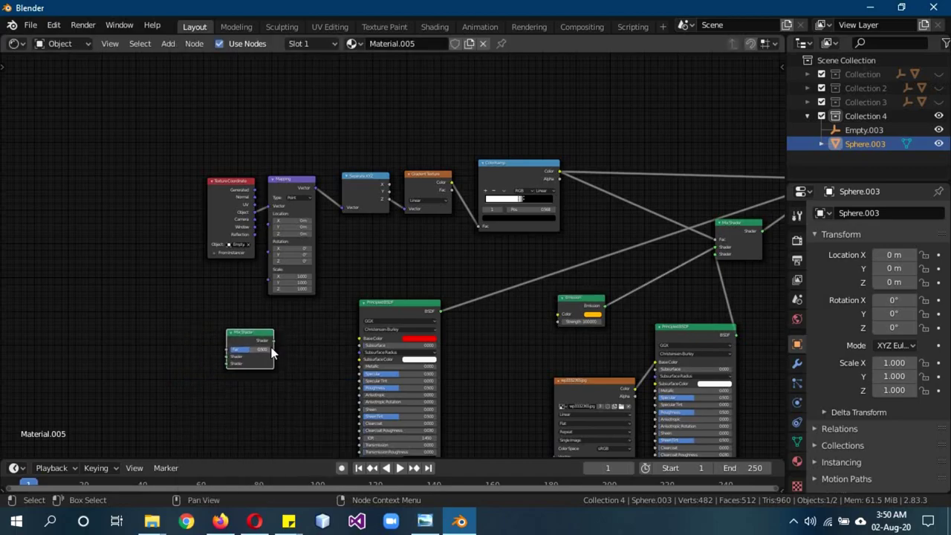
pyautogui.press('x')
pyautogui.hotkey('shift', 'a')
pyautogui.click(231, 333)
pyautogui.write('mi')
pyautogui.click(252, 387)
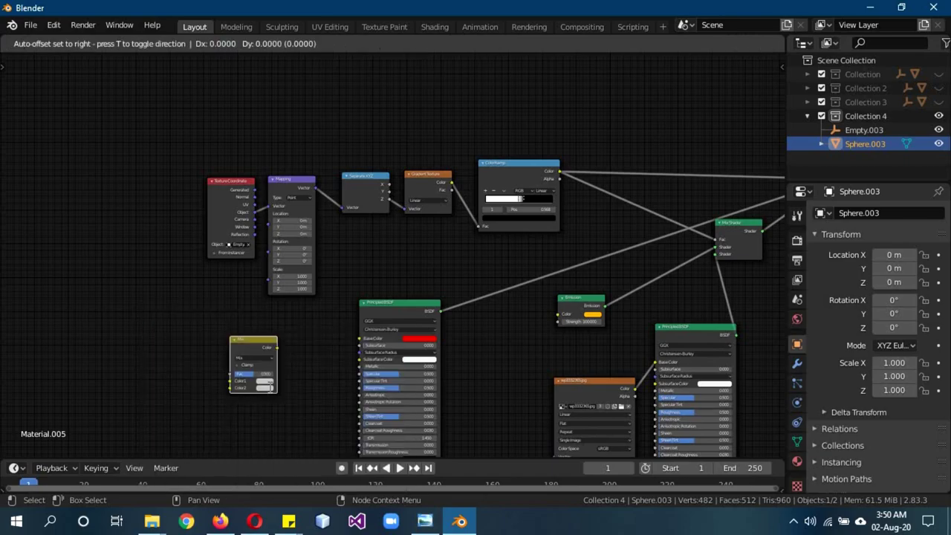
pyautogui.click(284, 390)
pyautogui.moveTo(294, 350); pyautogui.dragTo(359, 338)
# Add a Noise Texture and connect its colour to the Mix node's Color1.
pyautogui.hotkey('shift', 'a')
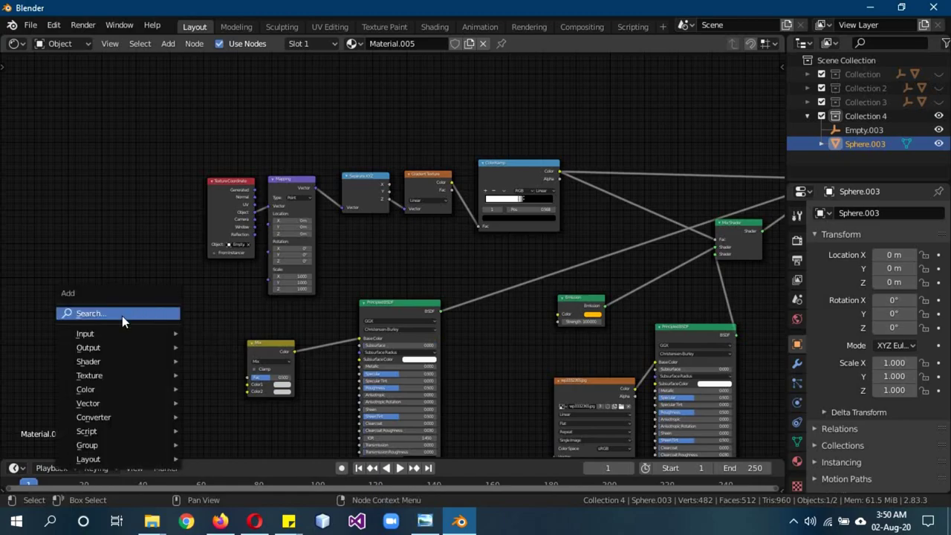
pyautogui.click(122, 316)
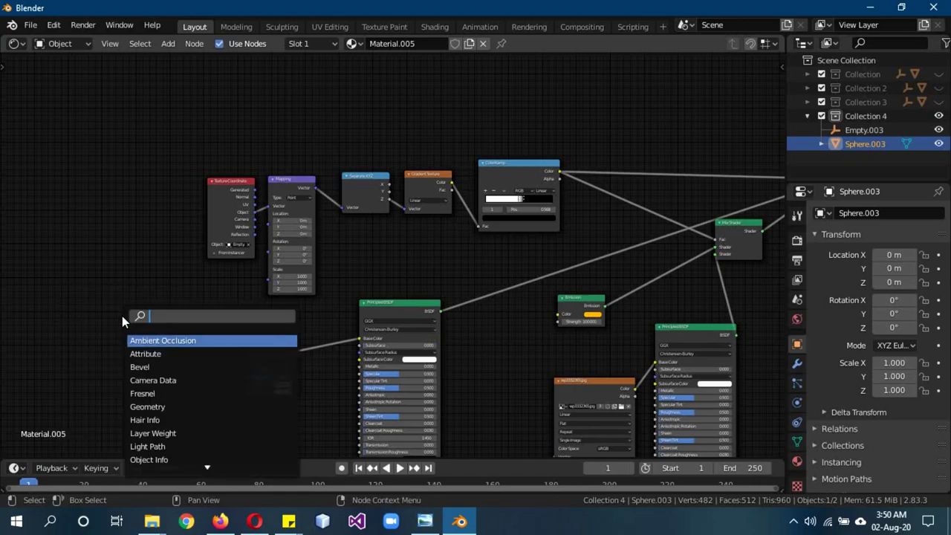
pyautogui.write('noi')
pyautogui.press('Return')
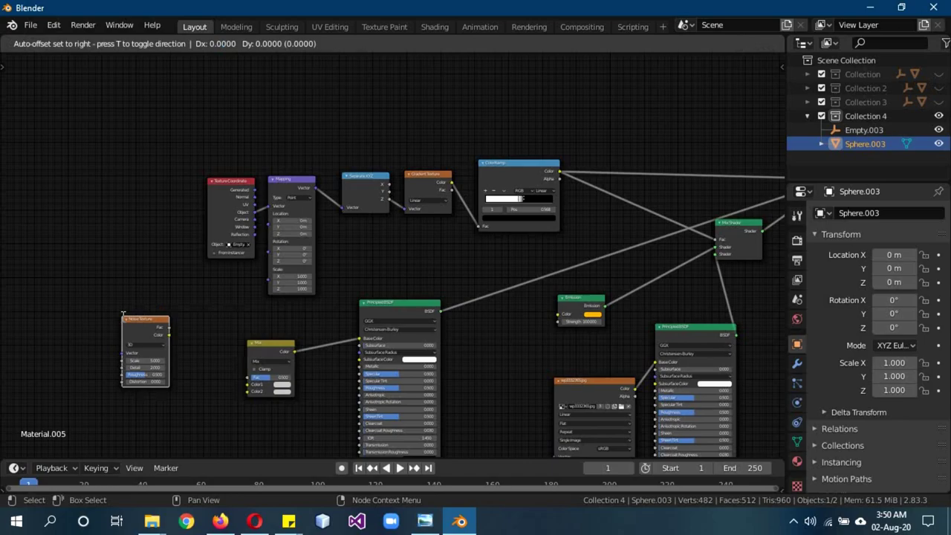
pyautogui.click(125, 320)
pyautogui.moveTo(179, 336); pyautogui.dragTo(248, 382)
pyautogui.moveTo(173, 337); pyautogui.dragTo(247, 378)
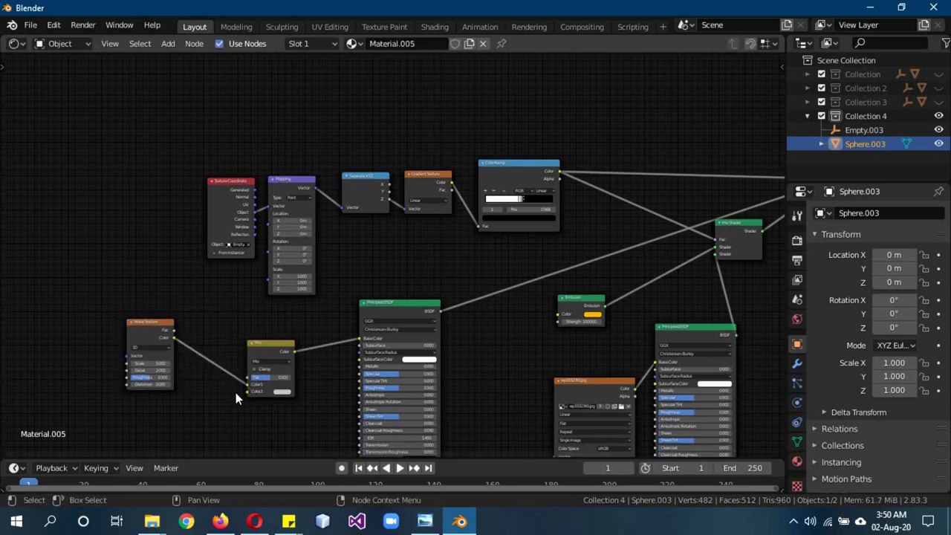
# Add a Voronoi Texture and connect its colour to the Mix node's Color2.
pyautogui.hotkey('shift', 'a')
pyautogui.click(64, 257)
pyautogui.write('v')
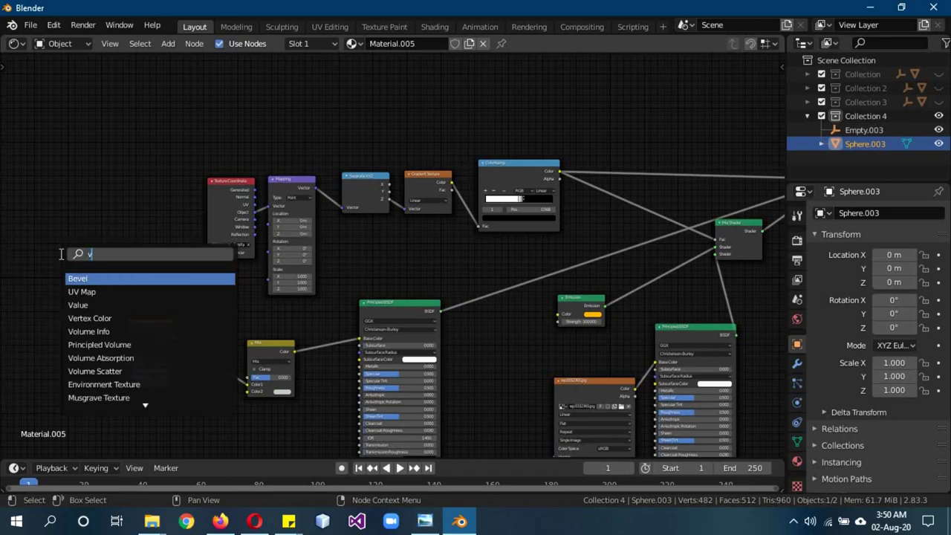
pyautogui.write('or')
pyautogui.press('Return')
pyautogui.click(179, 430)
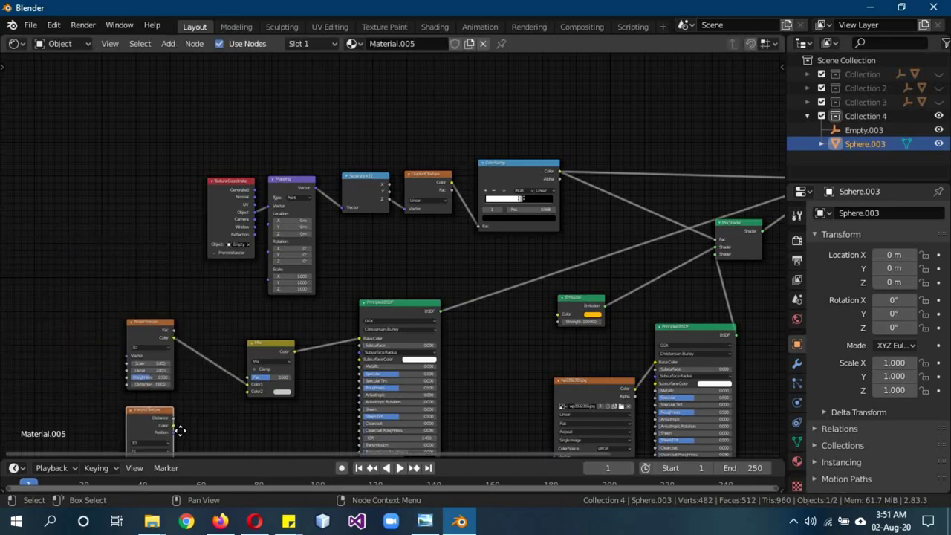
pyautogui.moveTo(174, 425); pyautogui.dragTo(193, 419)
pyautogui.moveTo(246, 394); pyautogui.dragTo(248, 392)
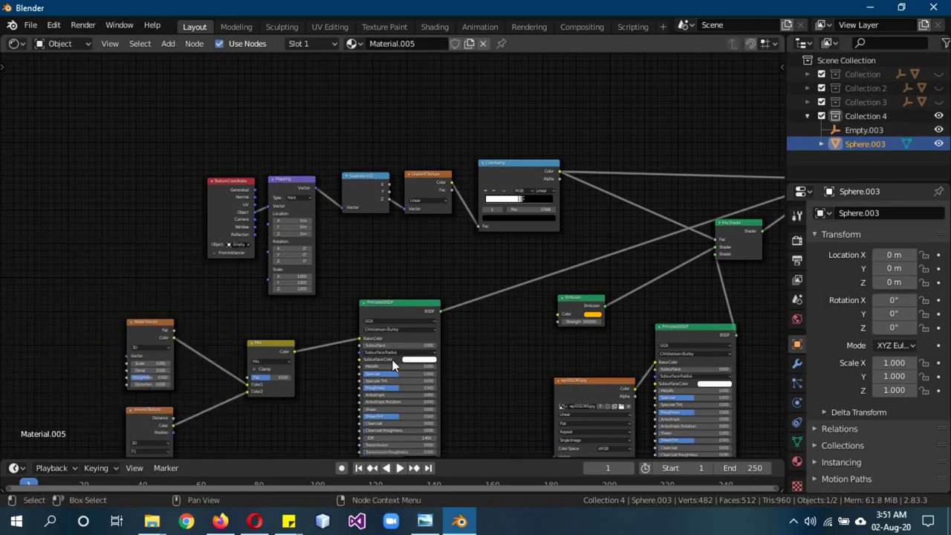
pyautogui.keyDown('ctrl'); pyautogui.hscroll(5, 404, 354); pyautogui.keyUp('ctrl')
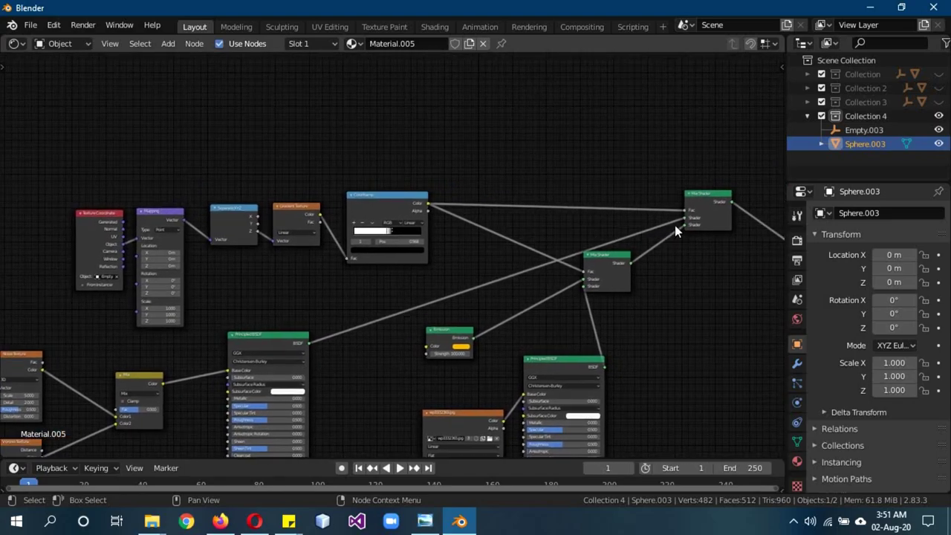
# Switch the area back to a 3D Viewport in straight-on front view.
pyautogui.click(16, 45)
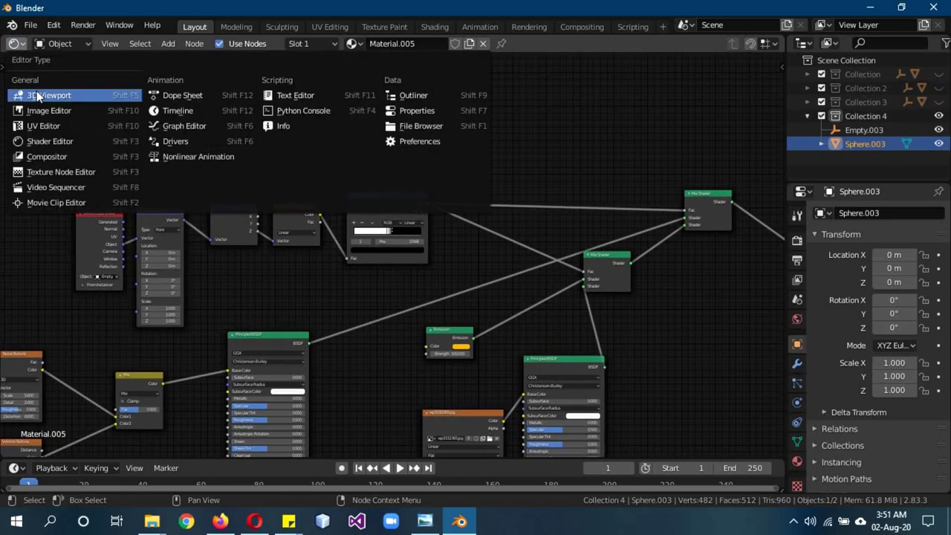
pyautogui.click(37, 91)
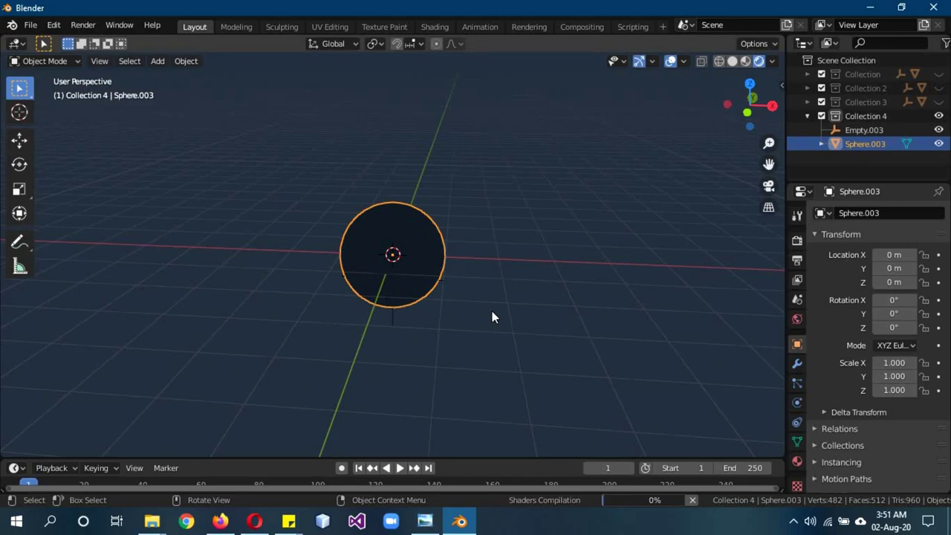
pyautogui.moveTo(490, 317); pyautogui.dragTo(440, 346, button='middle')
pyautogui.scroll(4, 430, 311)
pyautogui.scroll(-3, 440, 346)
pyautogui.press('KP_1')
# Add a Sun light and raise it along Z to 2.934 above the sphere.
pyautogui.hotkey('shift', 'a')
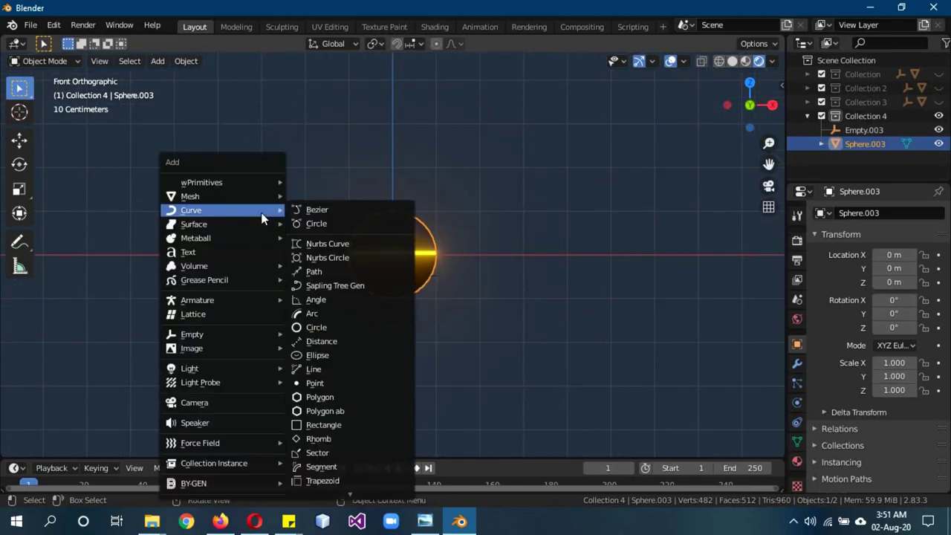
pyautogui.moveTo(223, 368)
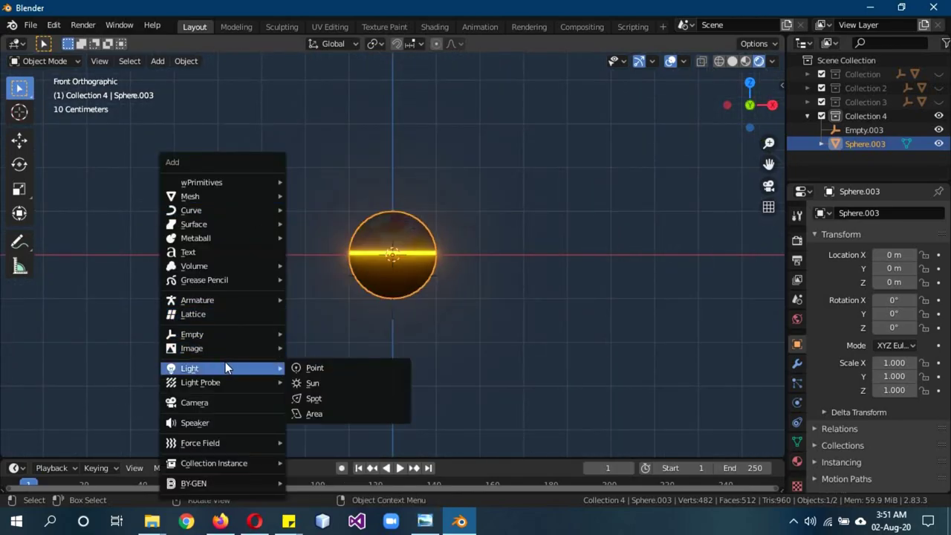
pyautogui.click(335, 383)
pyautogui.press('g')
pyautogui.press('z')
pyautogui.click(510, 223)
pyautogui.moveTo(509, 222); pyautogui.dragTo(460, 330, button='middle')
pyautogui.scroll(3, 405, 219)
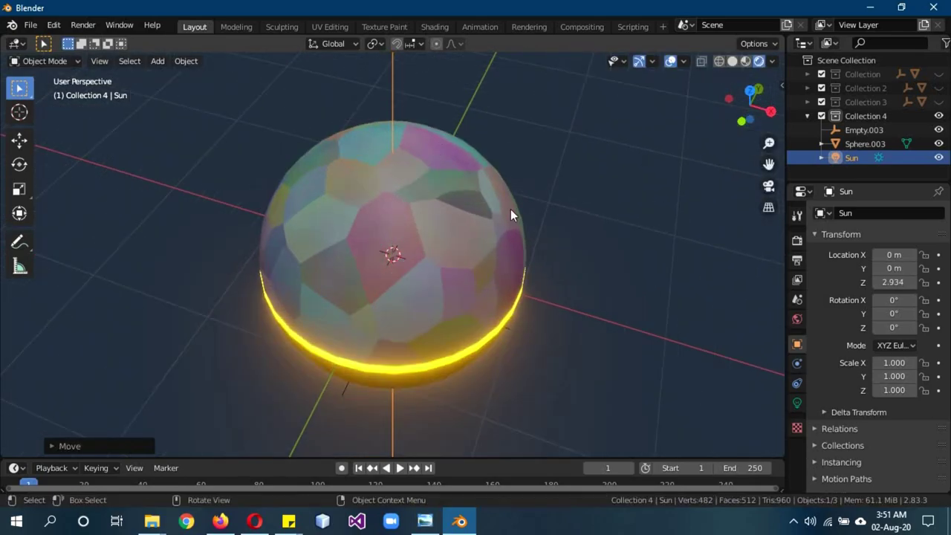
pyautogui.moveTo(556, 364); pyautogui.dragTo(483, 267, button='middle')
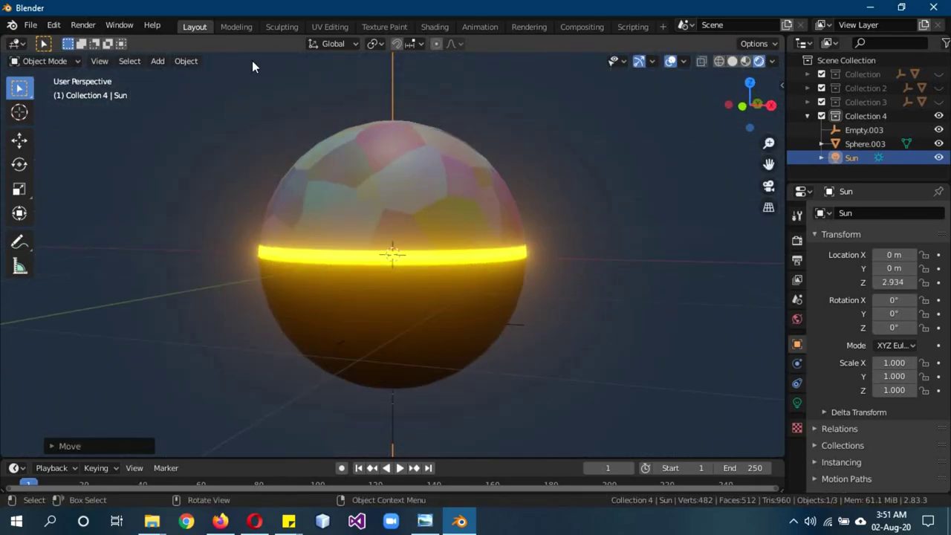
# Inspect Sphere.003's material node tree in the Shading workspace.
pyautogui.click(433, 27)
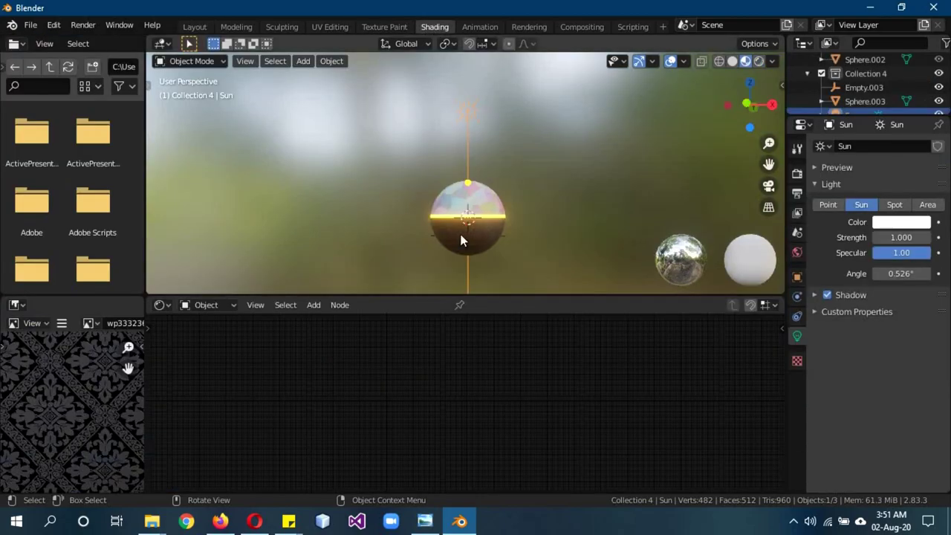
pyautogui.click(487, 271)
pyautogui.scroll(-3, 555, 387)
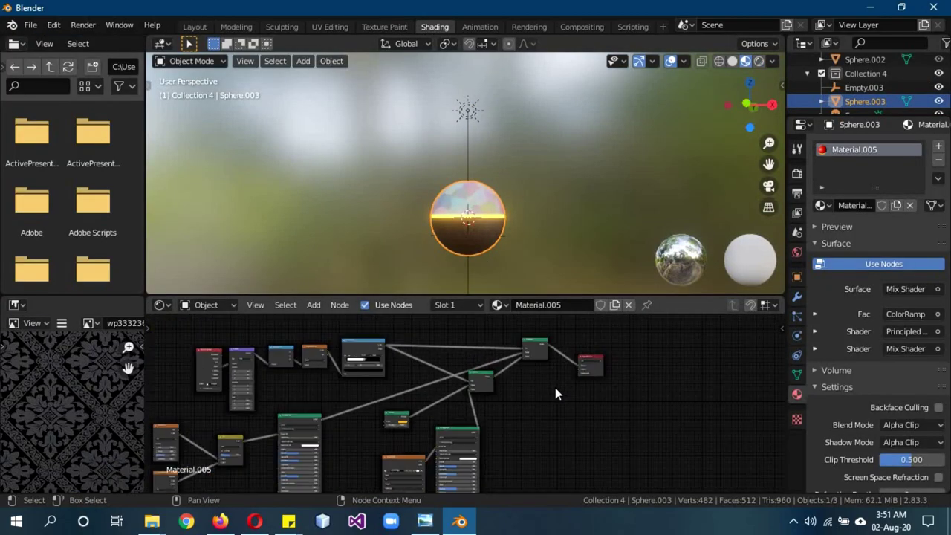
pyautogui.scroll(-2, 540, 409)
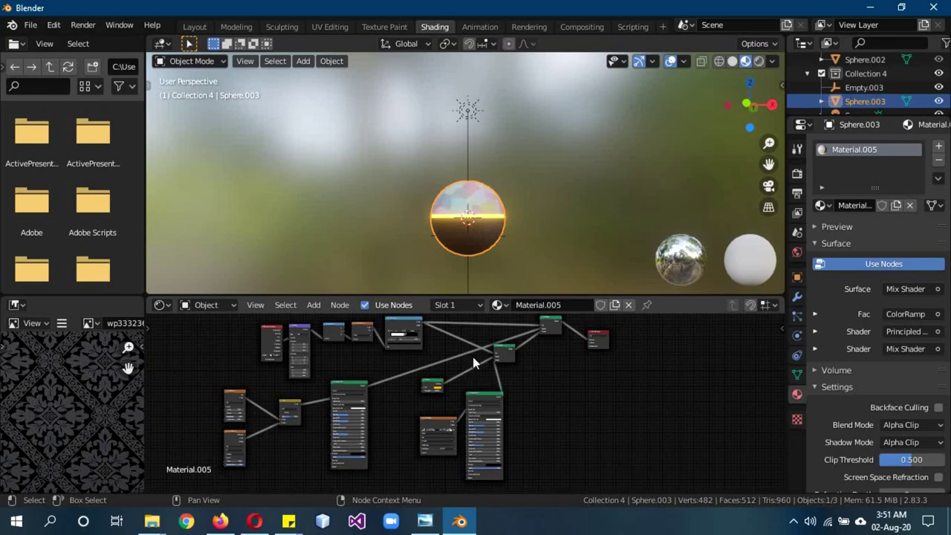
pyautogui.scroll(5, 565, 365)
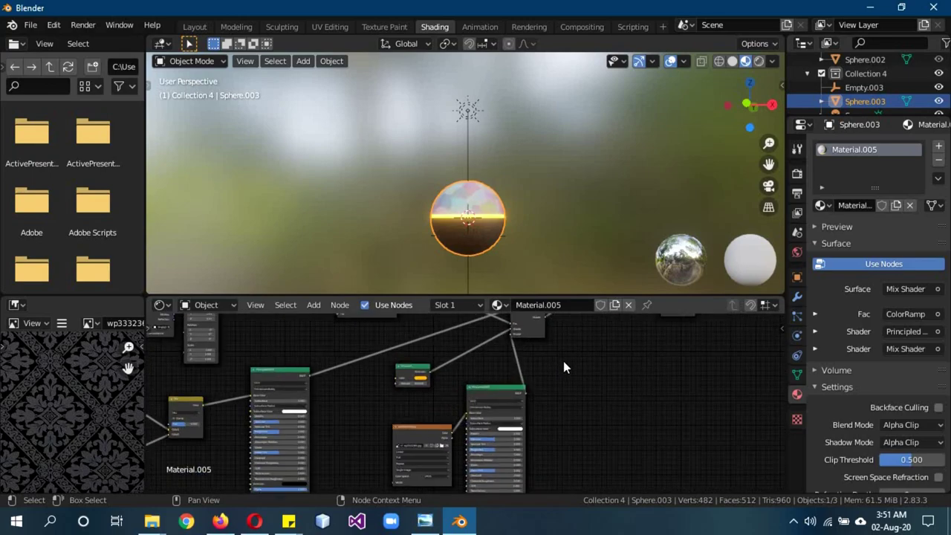
pyautogui.scroll(-3, 544, 373)
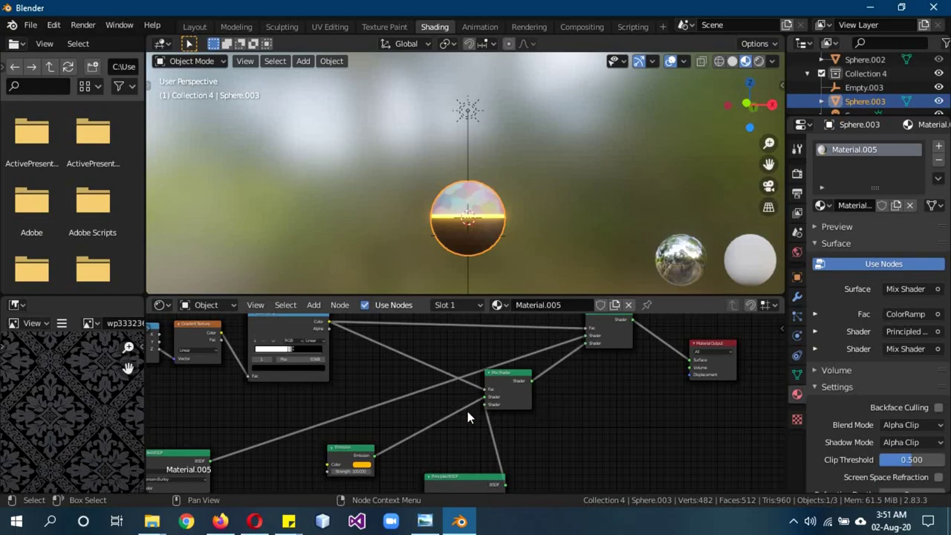
pyautogui.scroll(-3, 439, 427)
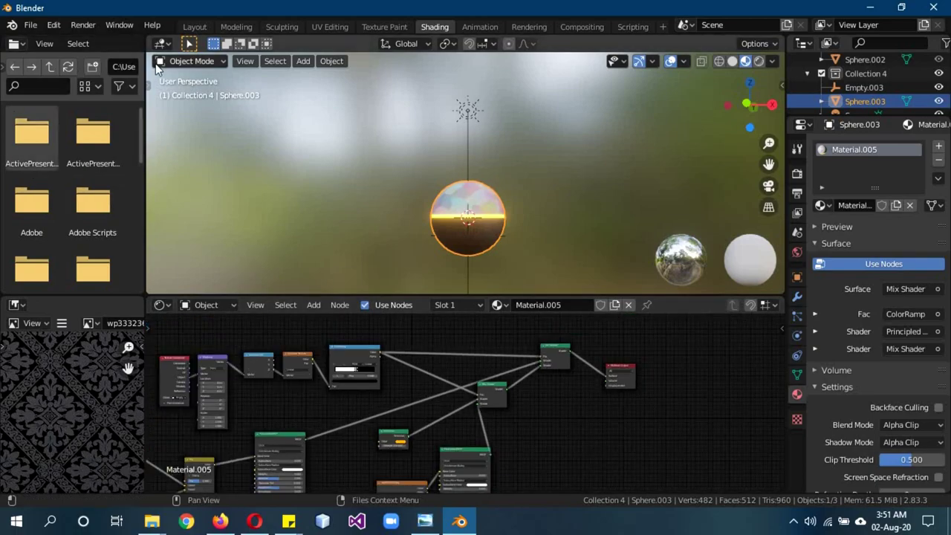
# Return to the Layout workspace and bring up the main view's editor type list.
pyautogui.click(161, 43)
pyautogui.click(179, 97)
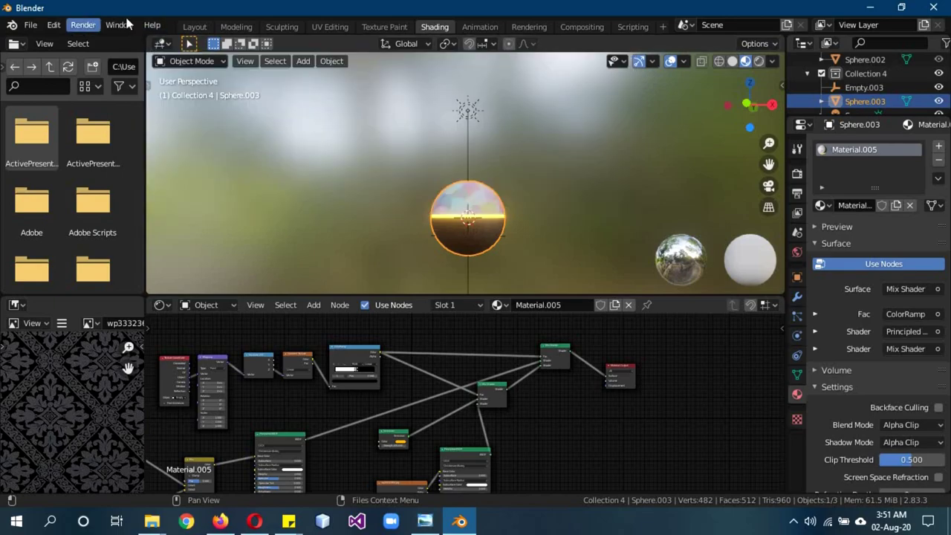
pyautogui.click(192, 27)
pyautogui.click(24, 44)
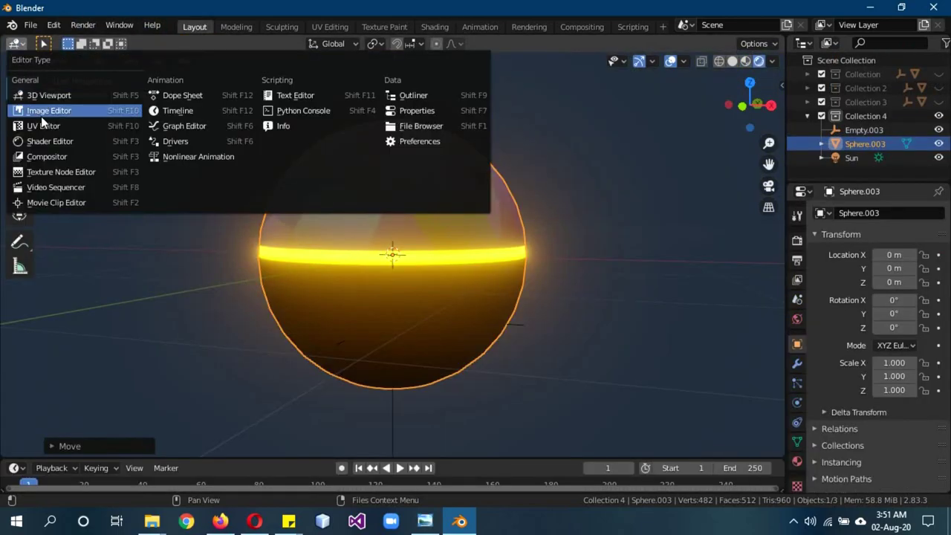
# Show the Shader Editor in the main area and delete the Mix node and both texture nodes.
pyautogui.click(46, 140)
pyautogui.scroll(-2, 375, 347)
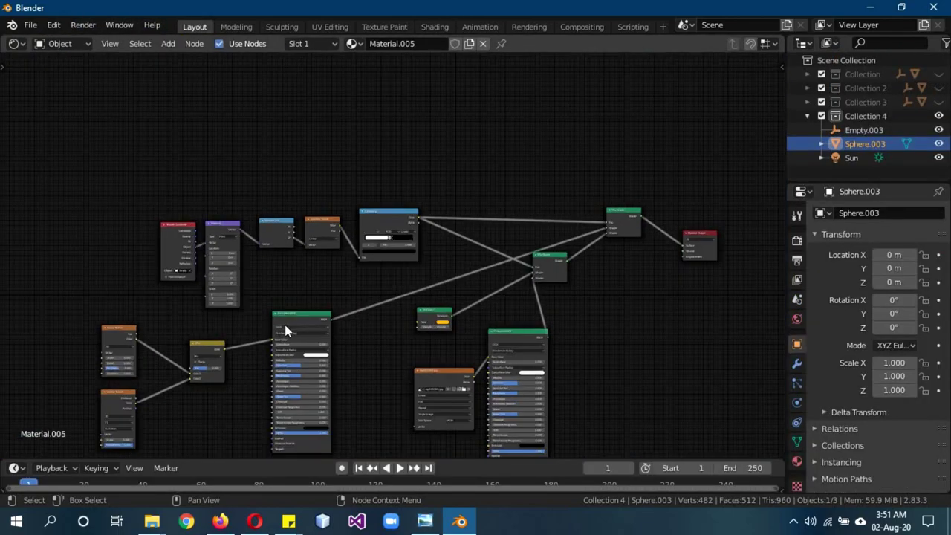
pyautogui.moveTo(272, 341); pyautogui.dragTo(207, 398)
pyautogui.press('x')
pyautogui.moveTo(170, 318); pyautogui.dragTo(109, 463)
pyautogui.press('x')
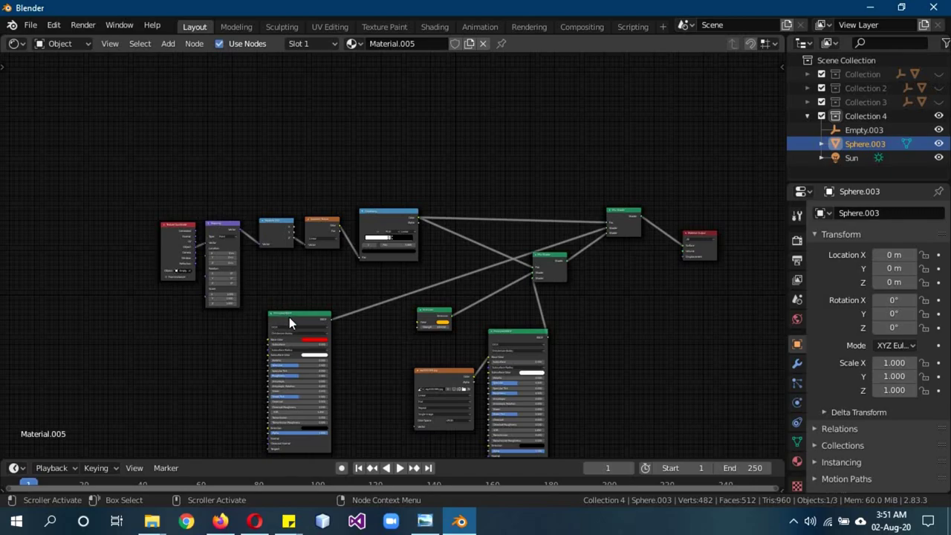
# Rearrange the Principled BSDF, Image Texture and Emission nodes into a tidier layout.
pyautogui.moveTo(299, 318); pyautogui.dragTo(200, 84)
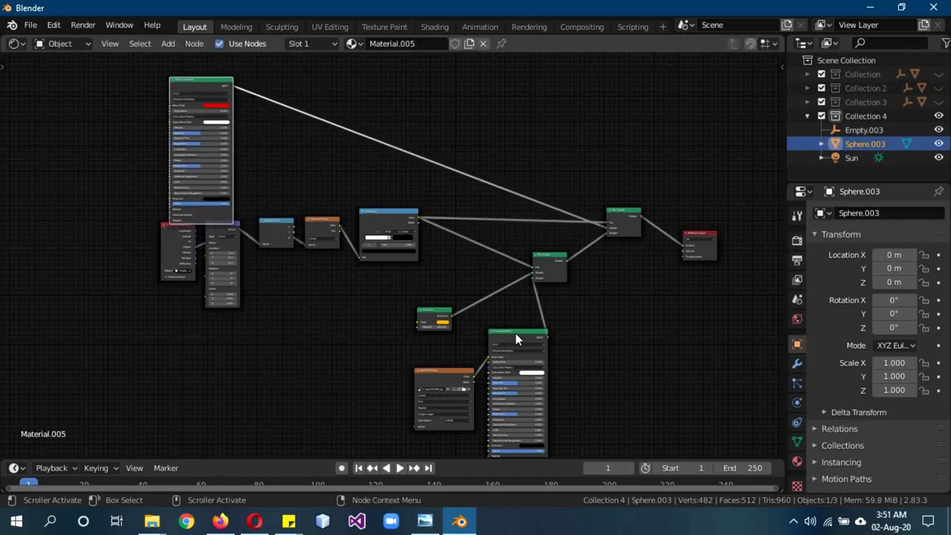
pyautogui.moveTo(582, 341); pyautogui.dragTo(445, 455)
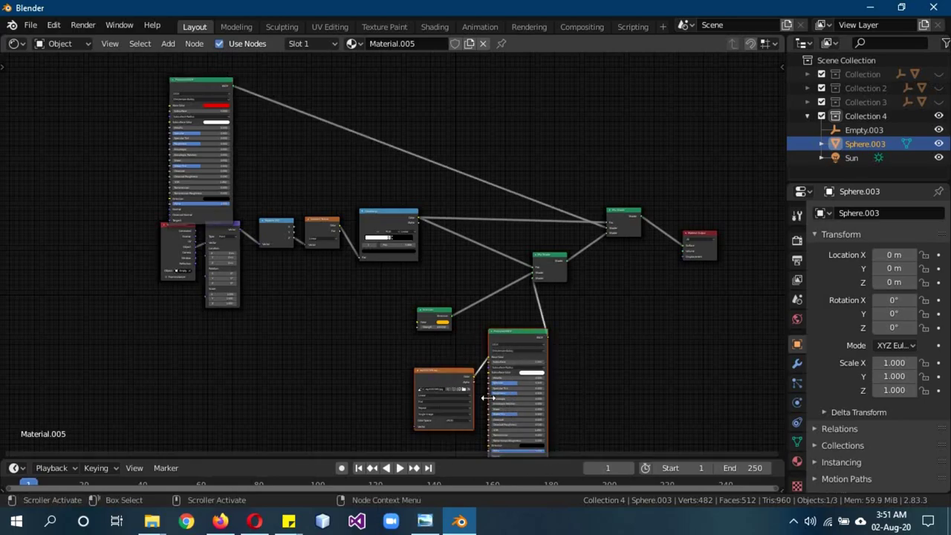
pyautogui.moveTo(512, 334); pyautogui.dragTo(458, 348)
pyautogui.click(556, 367)
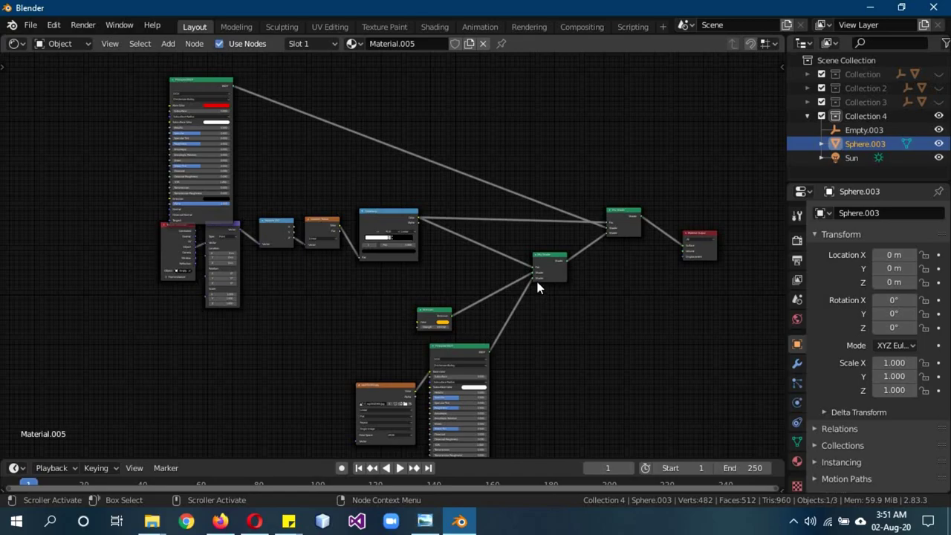
pyautogui.moveTo(202, 79); pyautogui.dragTo(246, 58)
pyautogui.moveTo(443, 317); pyautogui.dragTo(404, 301)
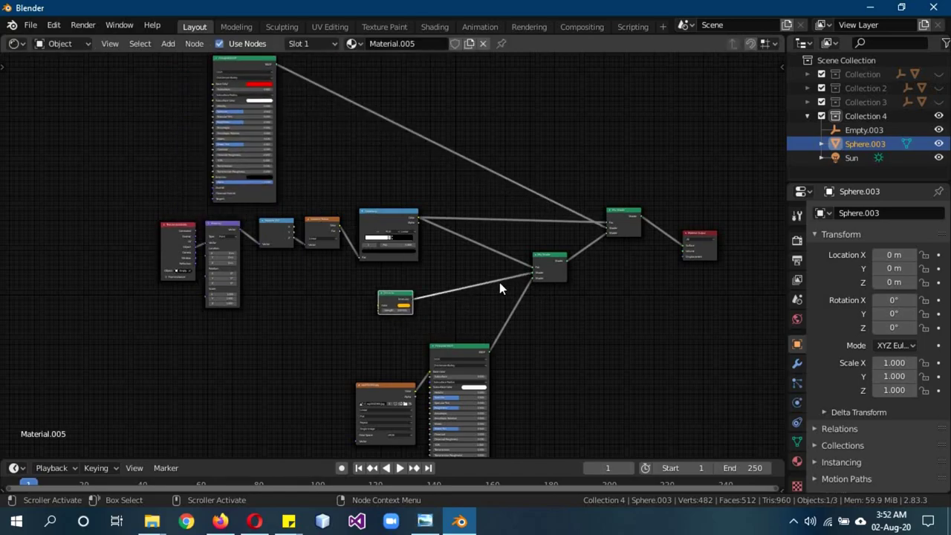
pyautogui.scroll(4, 406, 259)
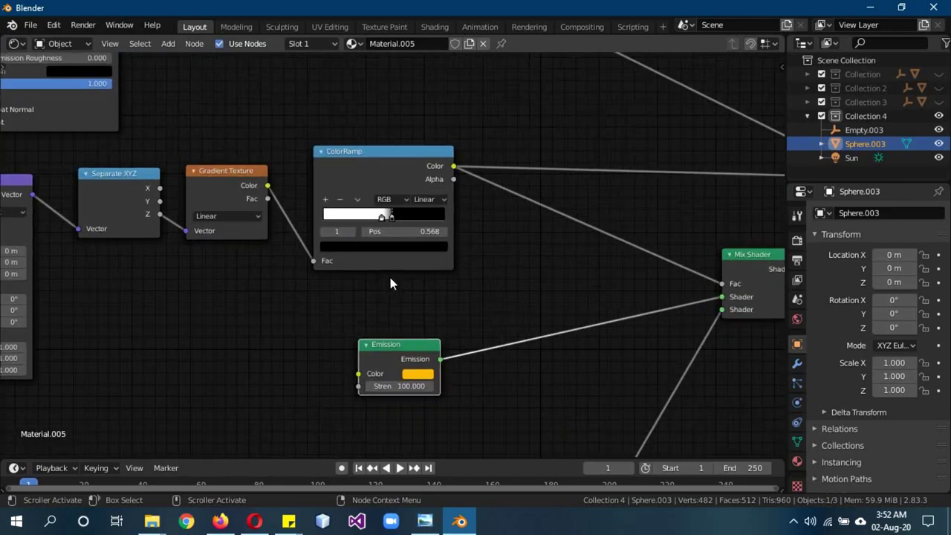
pyautogui.moveTo(367, 285); pyautogui.dragTo(638, 306, button='middle')
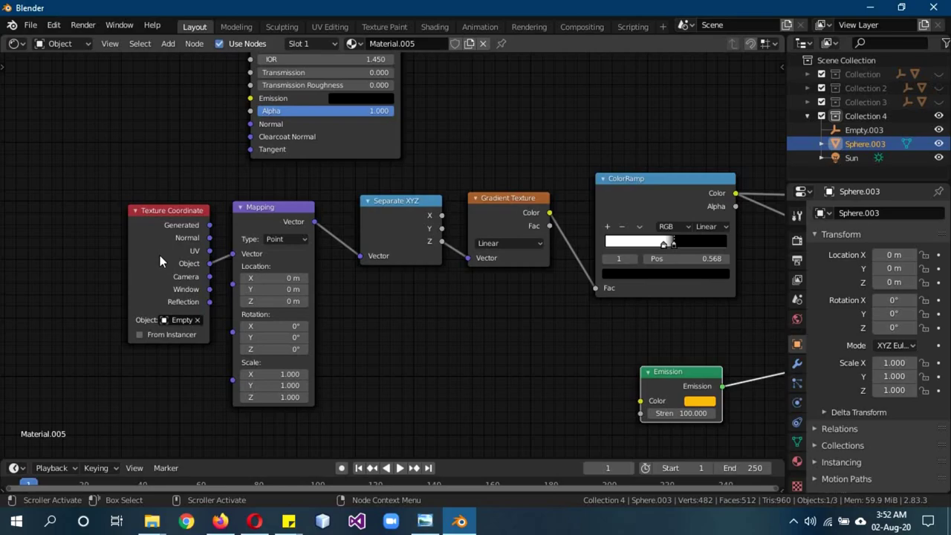
pyautogui.moveTo(550, 377); pyautogui.dragTo(261, 340, button='middle')
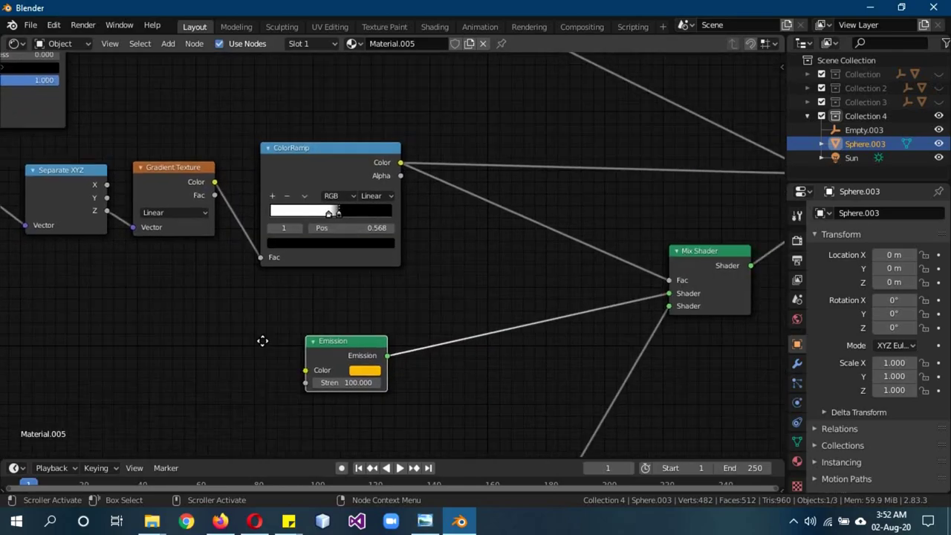
pyautogui.scroll(-2, 297, 342)
pyautogui.scroll(-2, 321, 339)
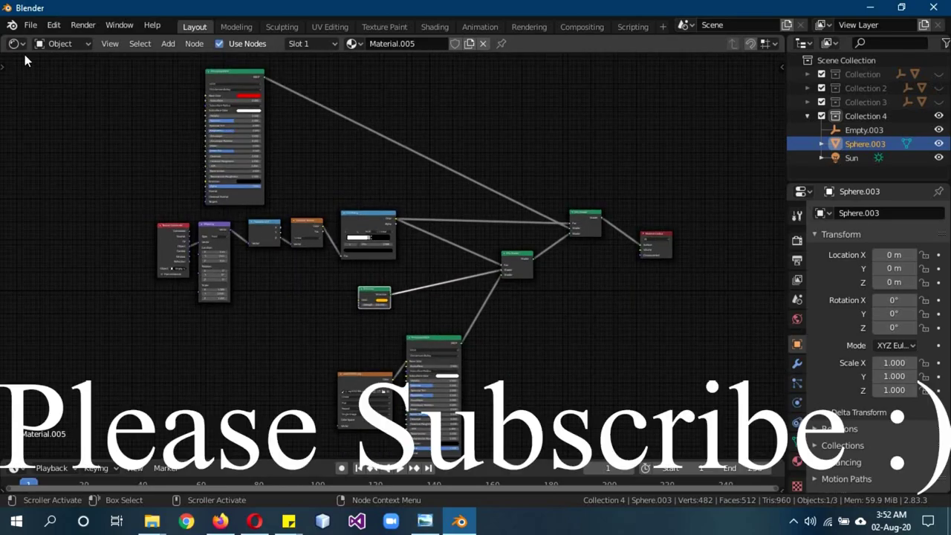